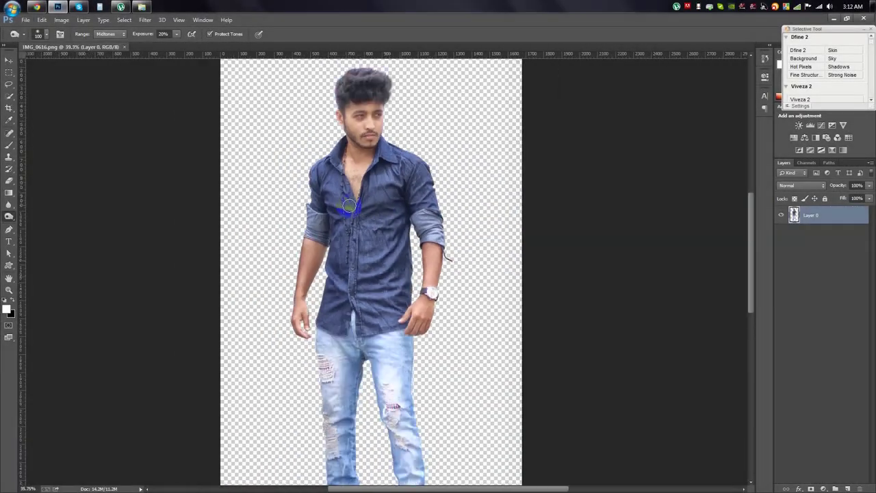
- Zoom out and check the photo's pixel dimensions in Image Size
key(ctrl+minus)
click(61, 19)
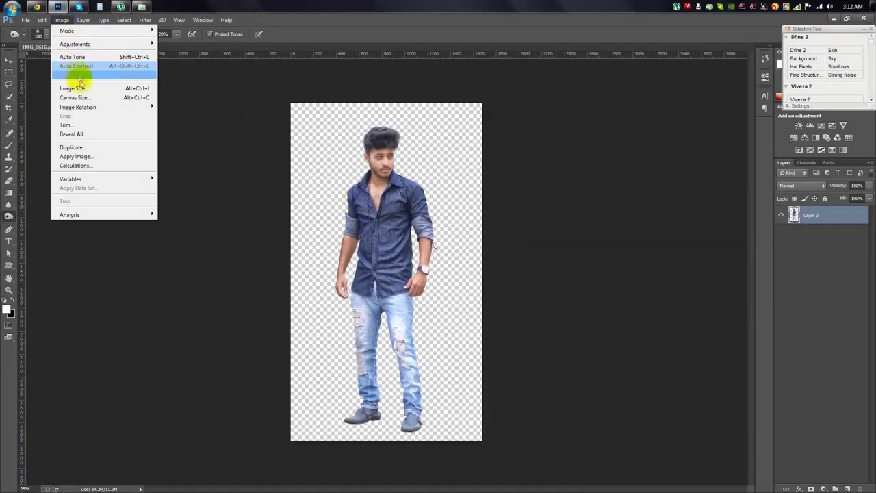
click(67, 85)
click(472, 239)
- Crop the photo to a waist-up frame, trimming the bottom, left and right edges
click(9, 108)
mouse_move(297, 434)
mouse_down()
mouse_move(336, 414)
mouse_move(334, 370)
mouse_up()
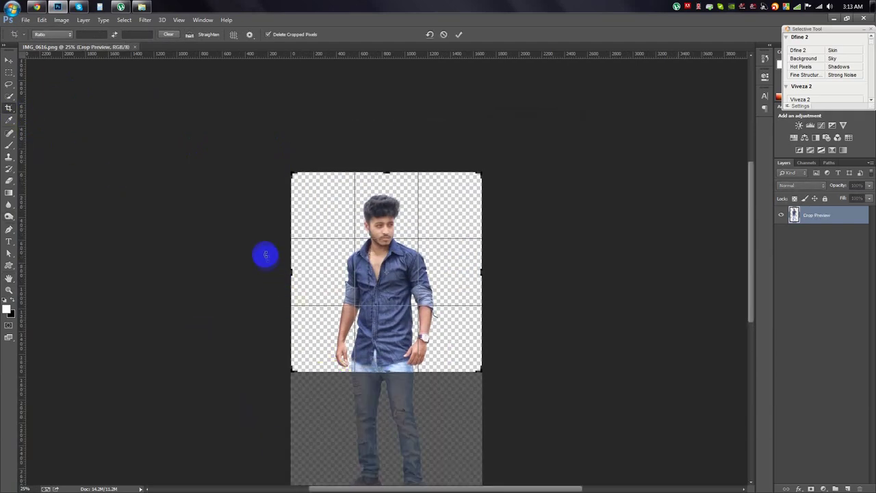
drag(291, 274, 302, 276)
drag(468, 272, 454, 271)
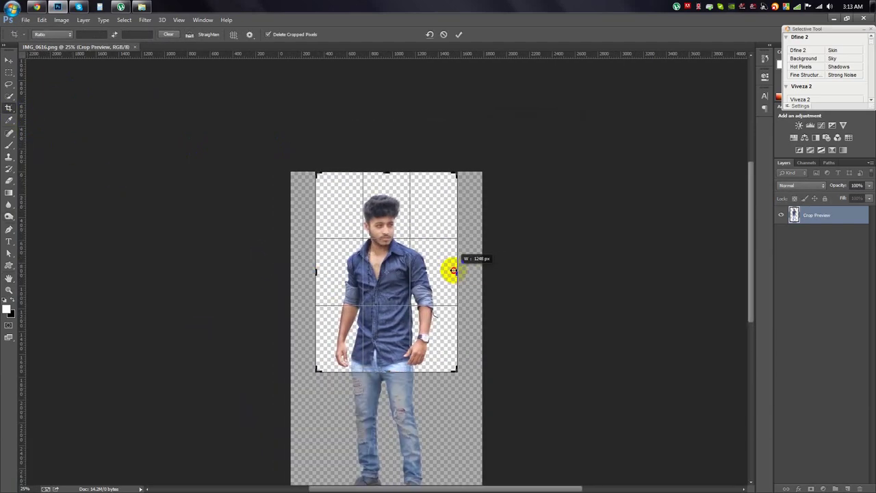
click(459, 35)
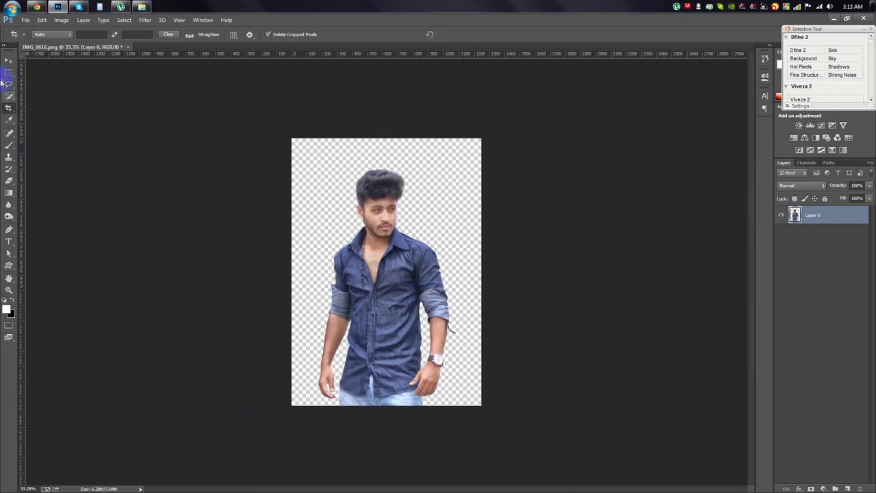
- Enlarge the canvas around the man and shift him slightly to the right
drag(479, 405, 509, 432)
click(459, 35)
click(9, 60)
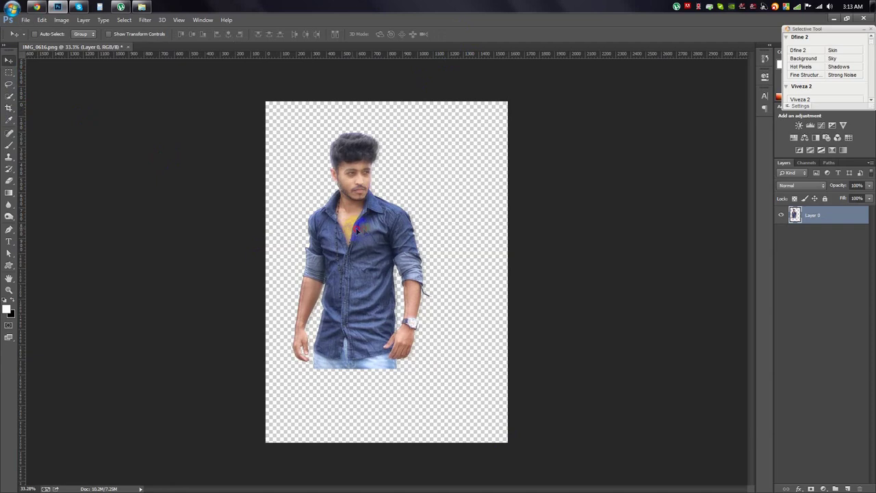
drag(350, 228, 377, 228)
- Add a new layer beneath the man and fill it with white
click(847, 487)
drag(812, 217, 807, 263)
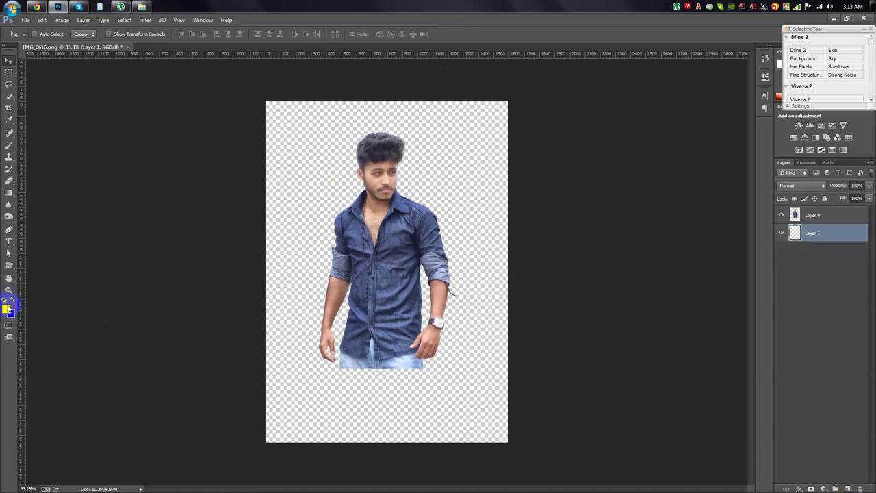
key(alt+BackSpace)
scroll(365, 250, up, 3)
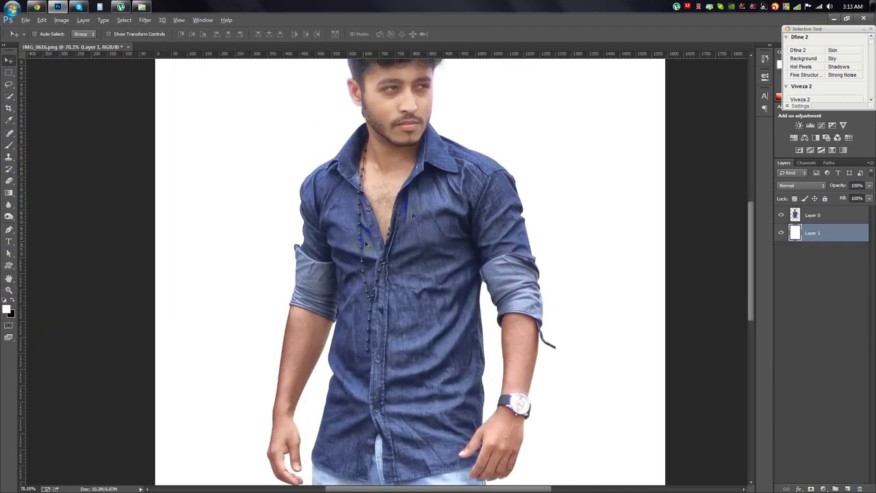
scroll(415, 295, up, 2)
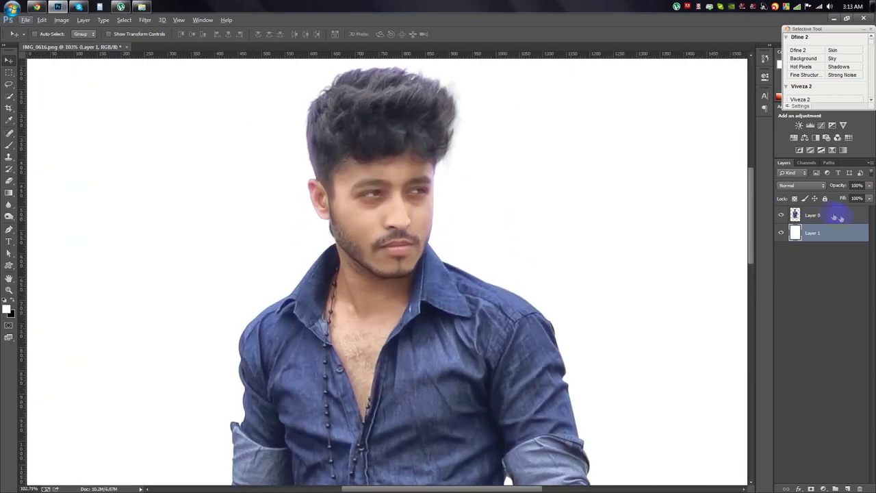
- Load the man's silhouette from Layer 0 as a selection and invert it
click(841, 217)
ctrl+click(795, 215)
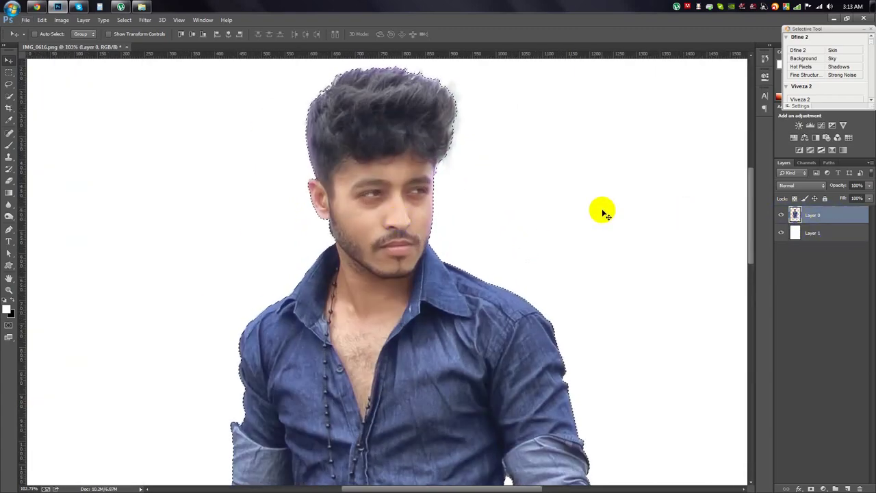
scroll(602, 212, down, 3)
click(124, 20)
click(130, 59)
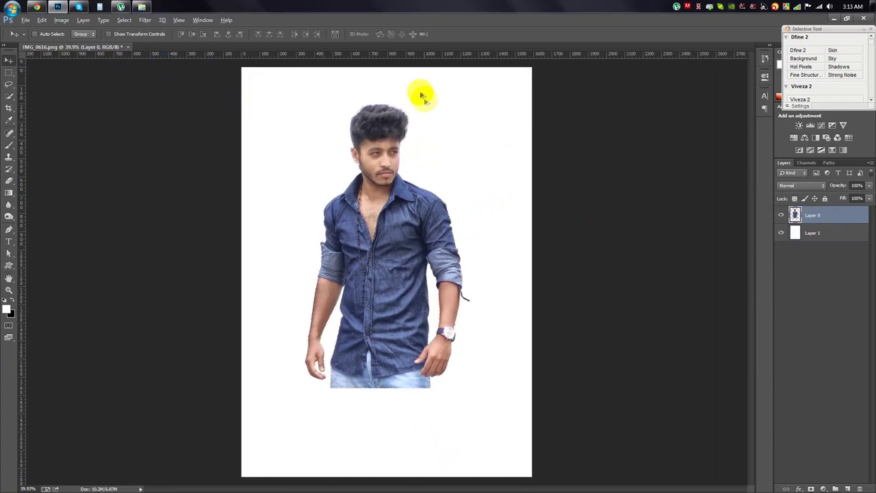
scroll(405, 107, up, 4)
scroll(374, 126, down, 3)
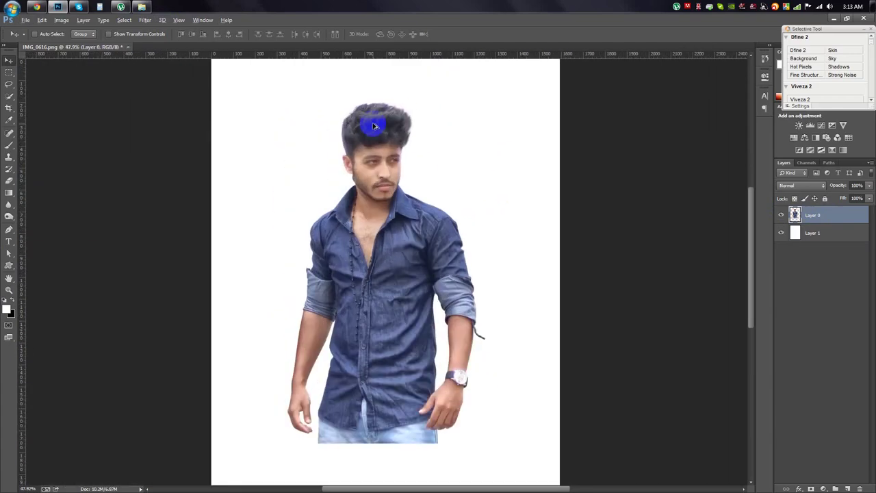
- Duplicate the man's layer twice, creating Layer 0 copy and Layer 0 copy 2
right_click(835, 214)
click(736, 148)
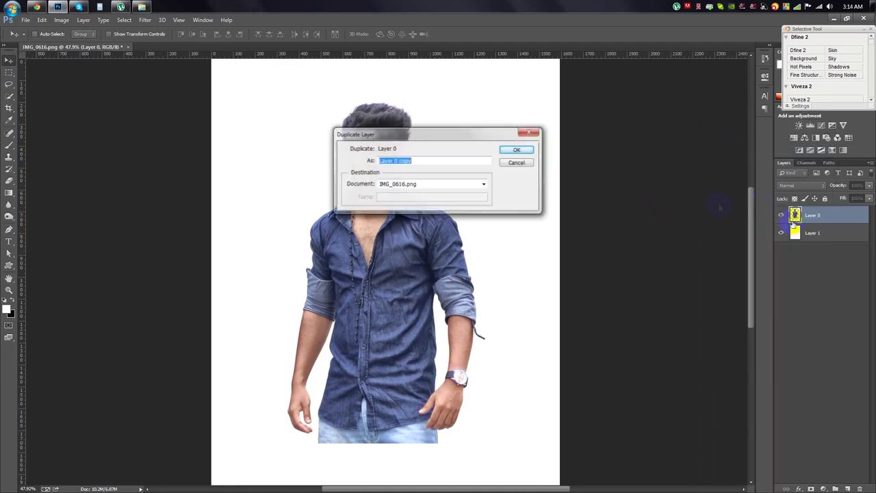
click(524, 146)
right_click(849, 214)
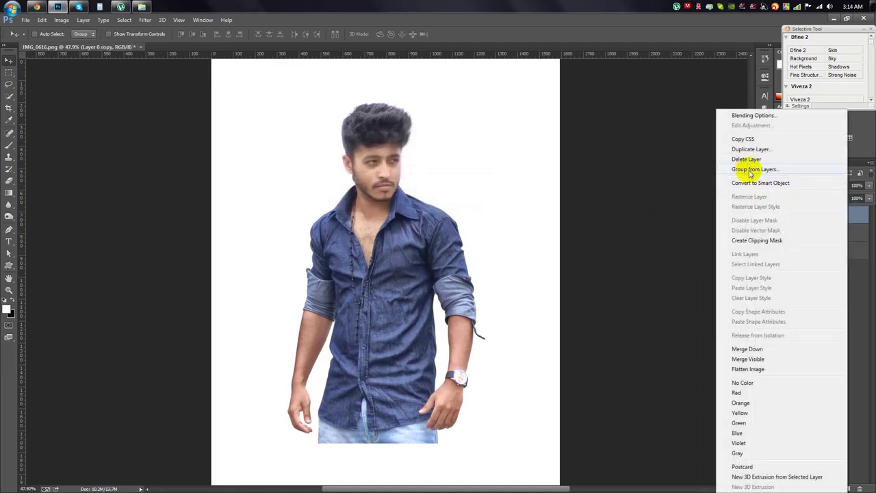
click(744, 149)
click(515, 147)
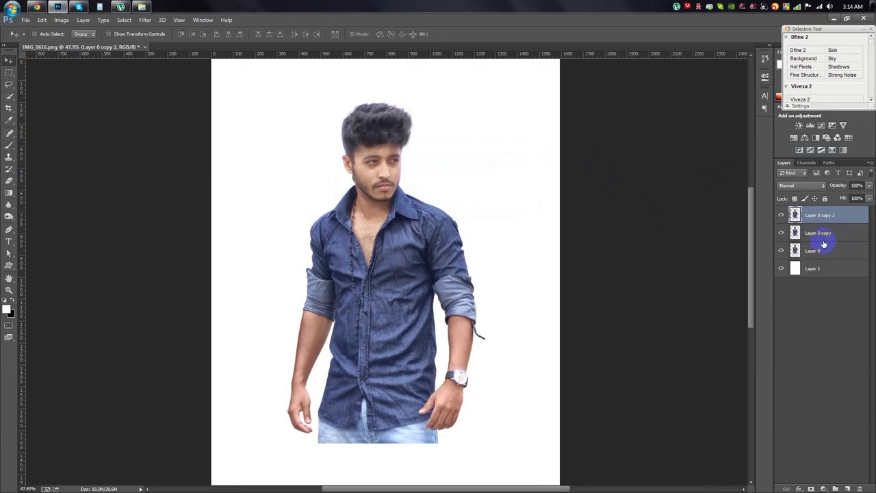
- Hide both layer copies and make the original Layer 0 active
click(781, 215)
click(781, 233)
click(780, 250)
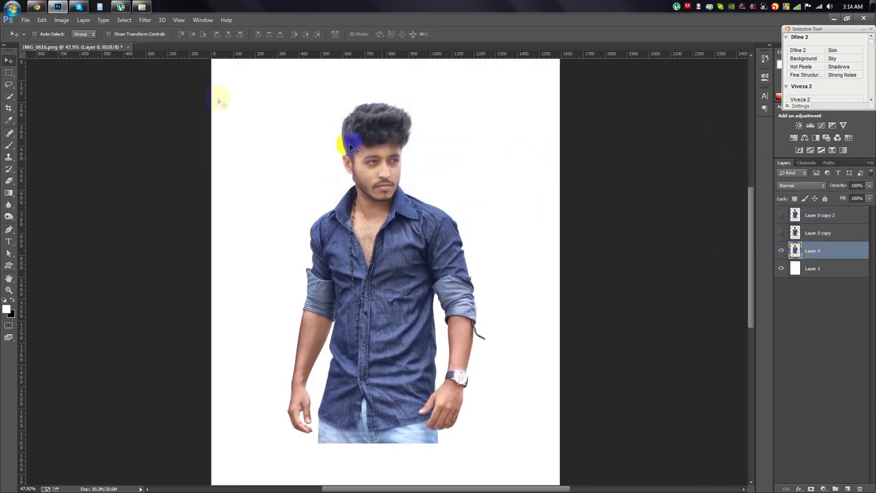
click(146, 19)
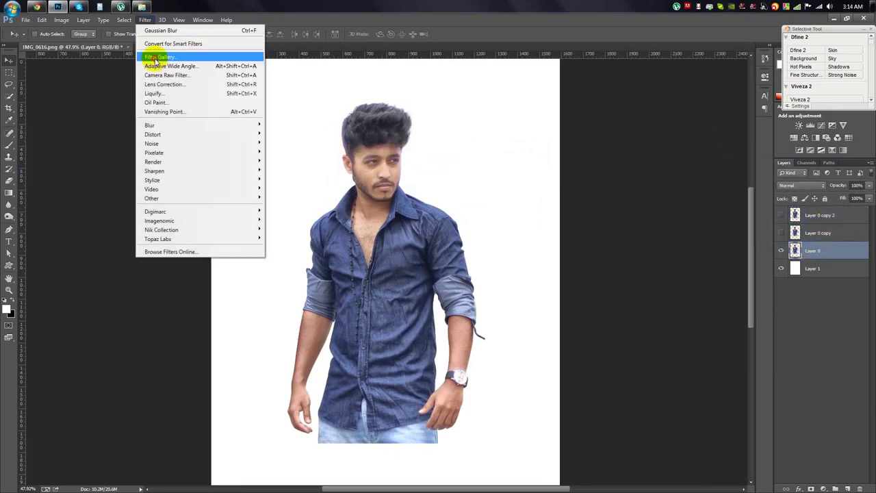
- Apply a Crosshatch effect with Stroke Length 11 from the Filter Gallery
click(154, 57)
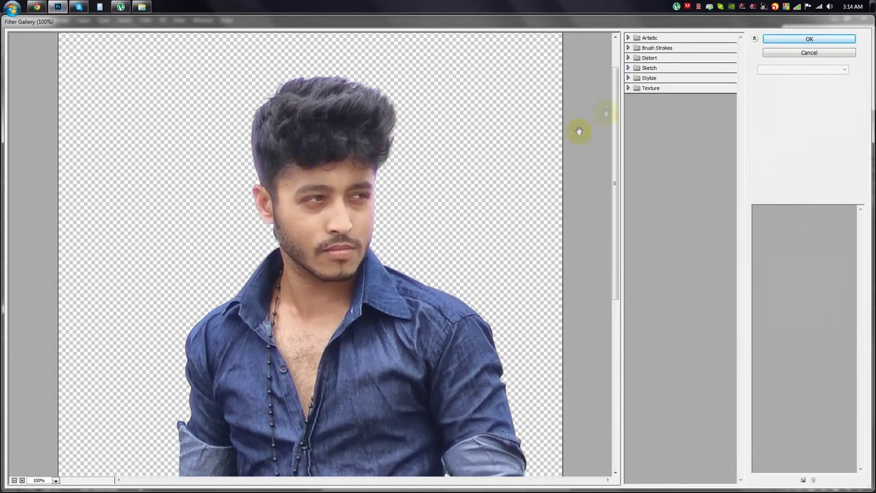
click(628, 37)
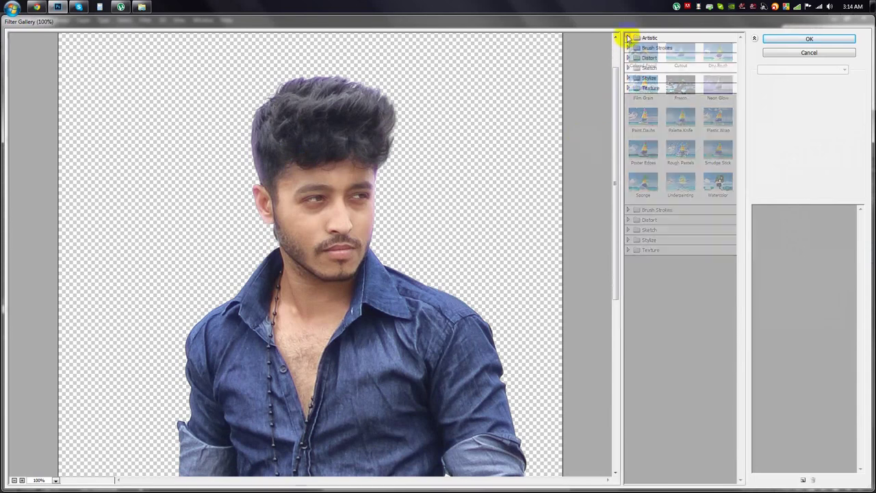
click(712, 209)
click(719, 231)
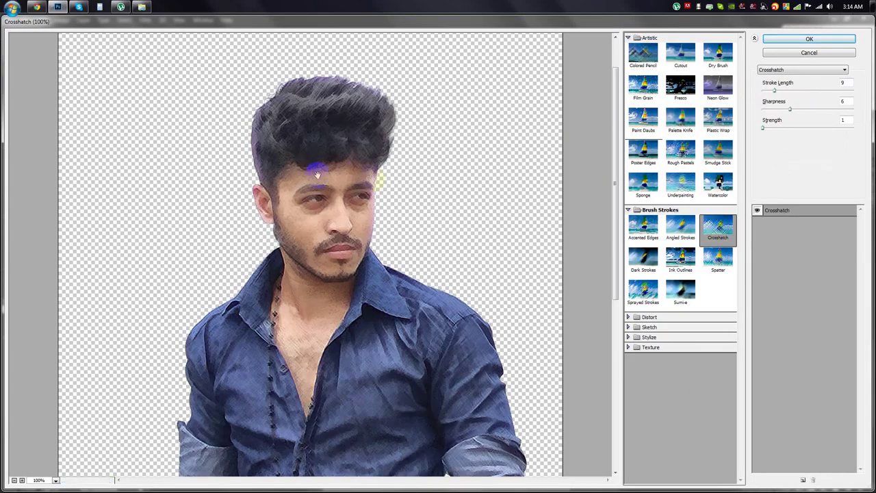
click(775, 111)
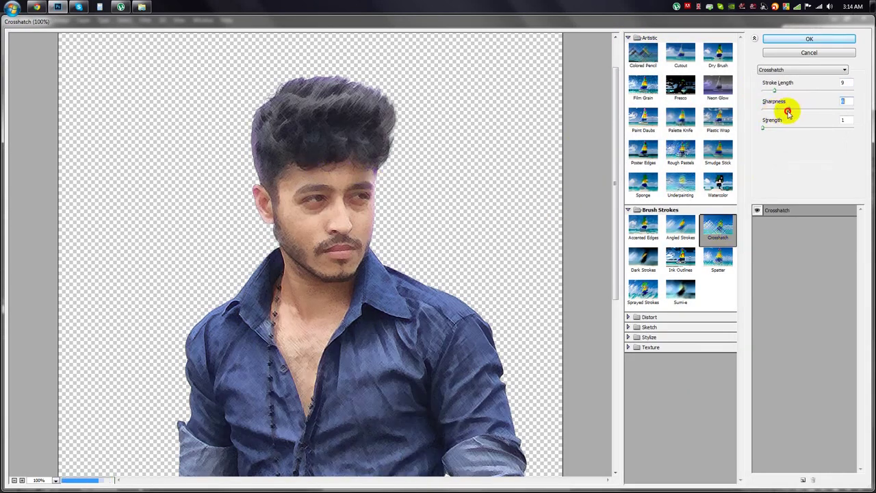
drag(783, 93, 778, 92)
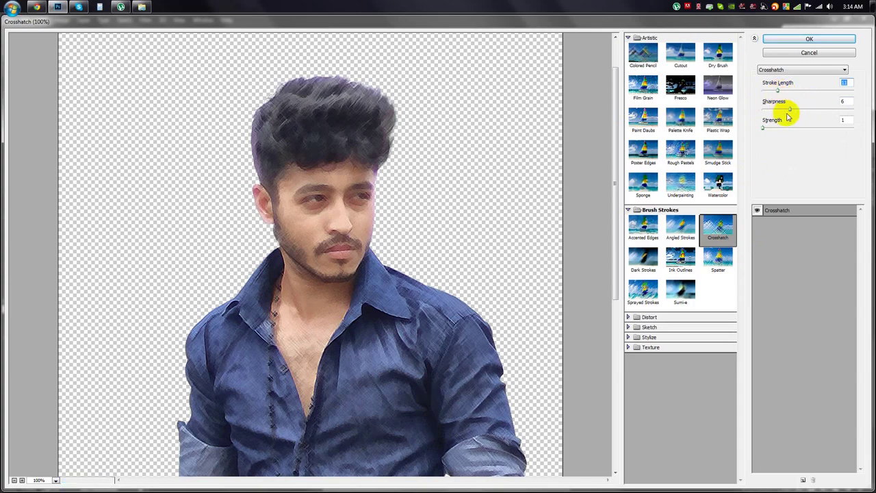
key(Return)
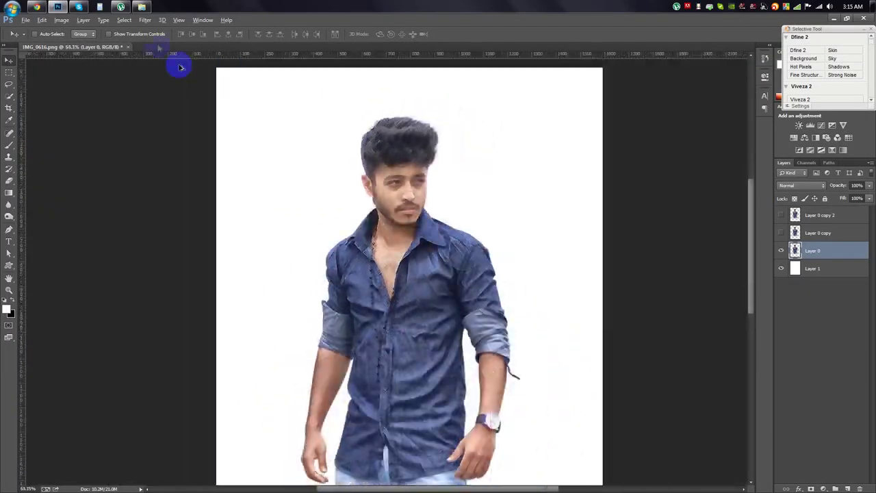
- Reopen the Filter Gallery and preview Stylize > Glowing Edges on the man
click(145, 19)
click(158, 54)
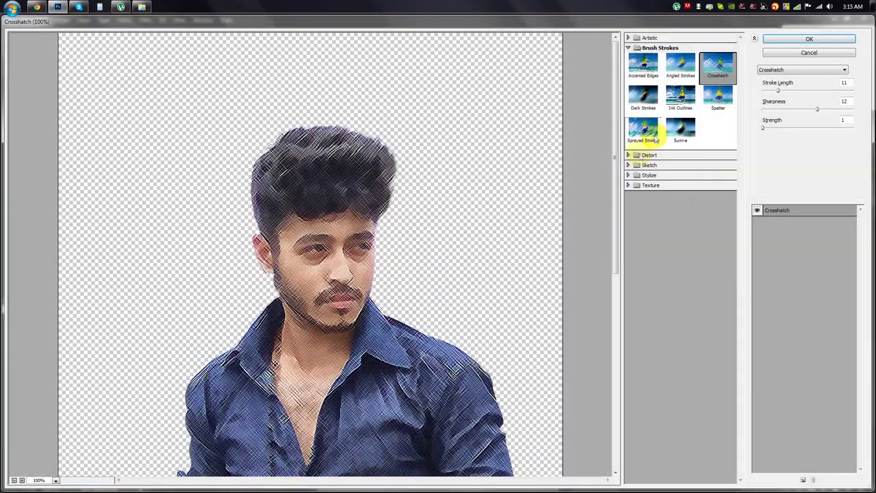
click(628, 173)
click(644, 193)
mouse_move(361, 233)
mouse_down()
mouse_move(362, 150)
mouse_move(355, 204)
mouse_up()
- Compare Sketch effects like Plaster, Chrome and Conte Crayon, then apply Glowing Edges
click(630, 165)
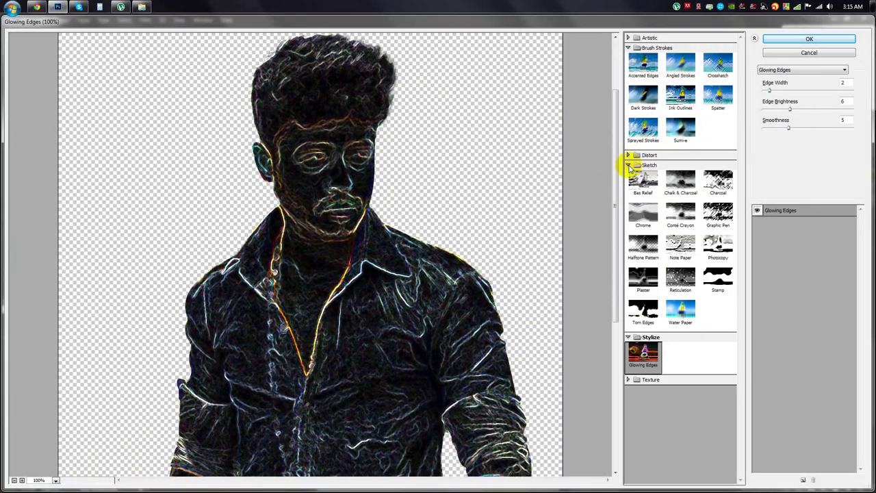
click(718, 209)
click(644, 280)
click(644, 312)
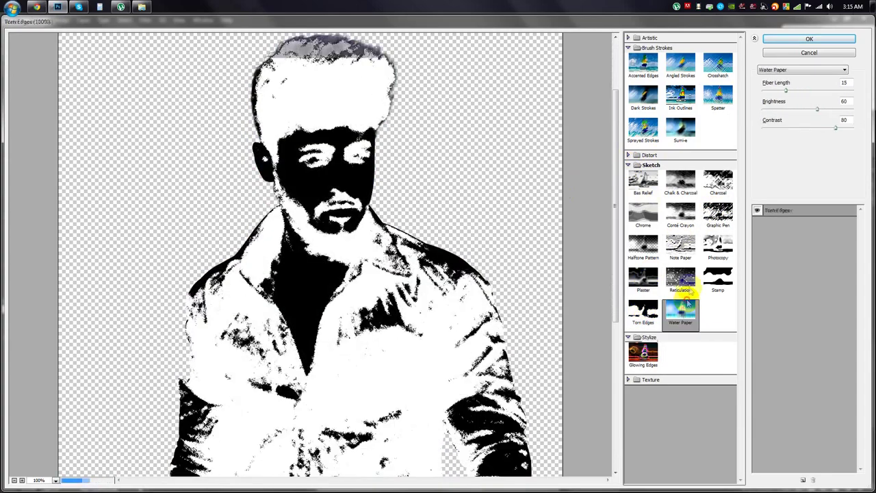
click(680, 277)
click(644, 247)
click(644, 213)
click(680, 216)
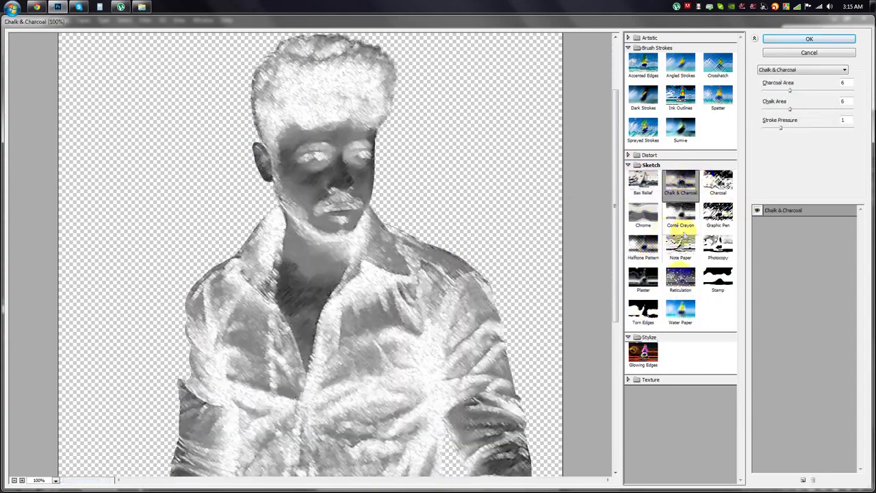
click(644, 353)
click(628, 379)
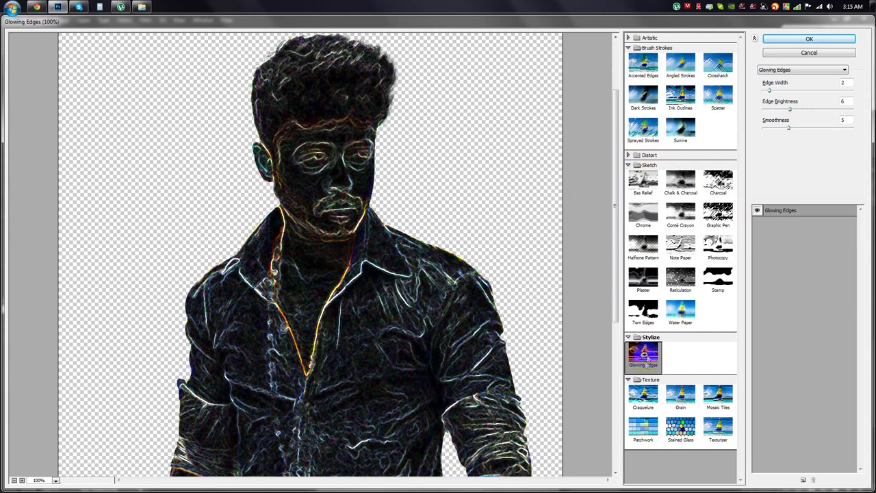
click(811, 39)
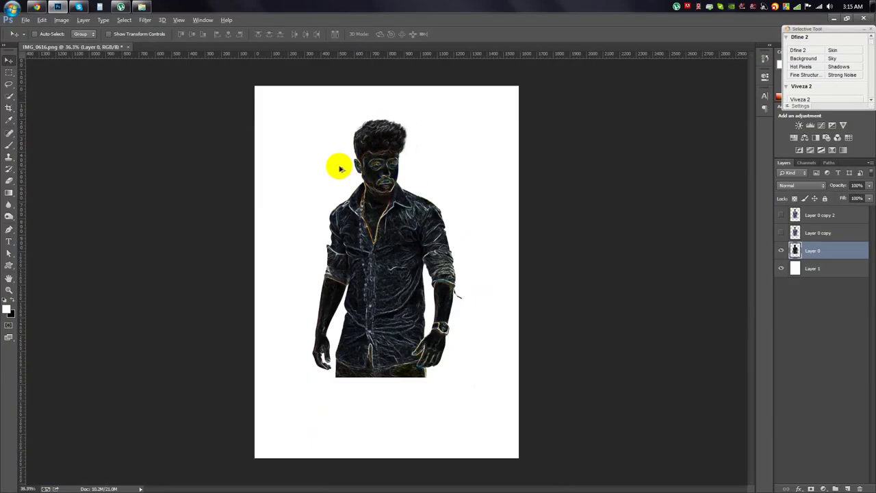
click(62, 20)
mouse_move(75, 44)
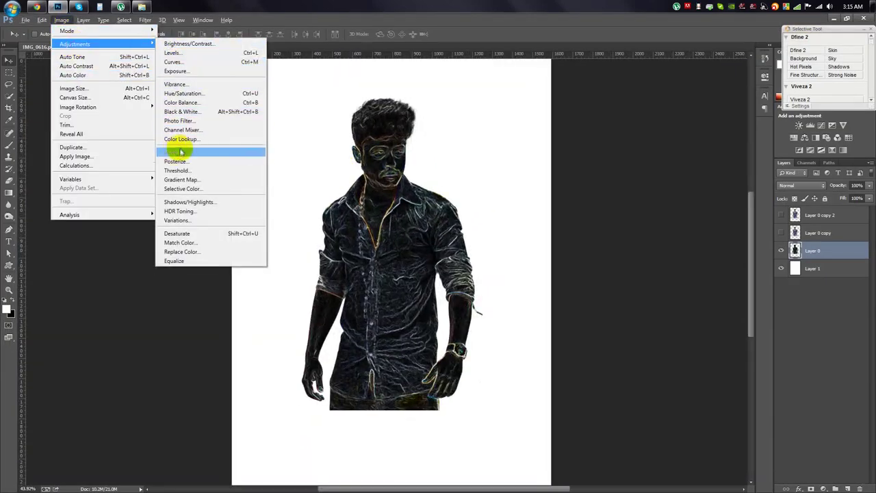
- Invert the glowing edges into a light sketch and set Saturation to -100
click(176, 142)
scroll(384, 136, up, 3)
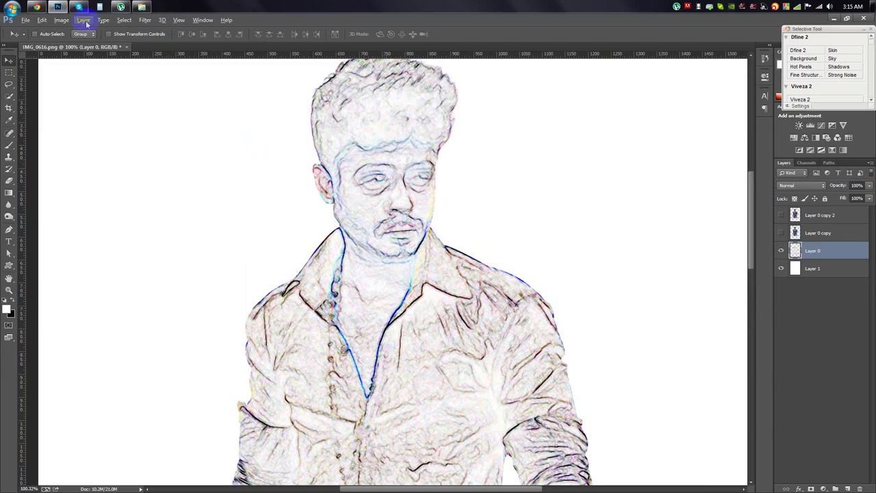
click(61, 20)
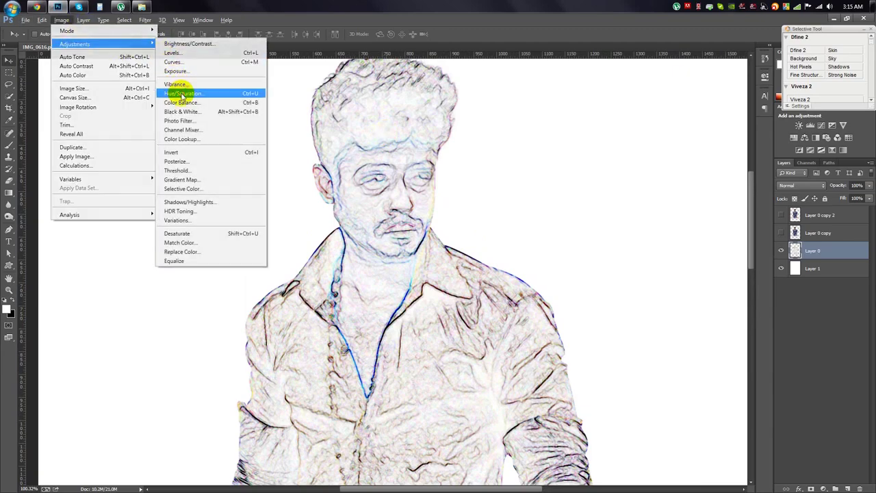
click(182, 93)
drag(610, 171, 535, 178)
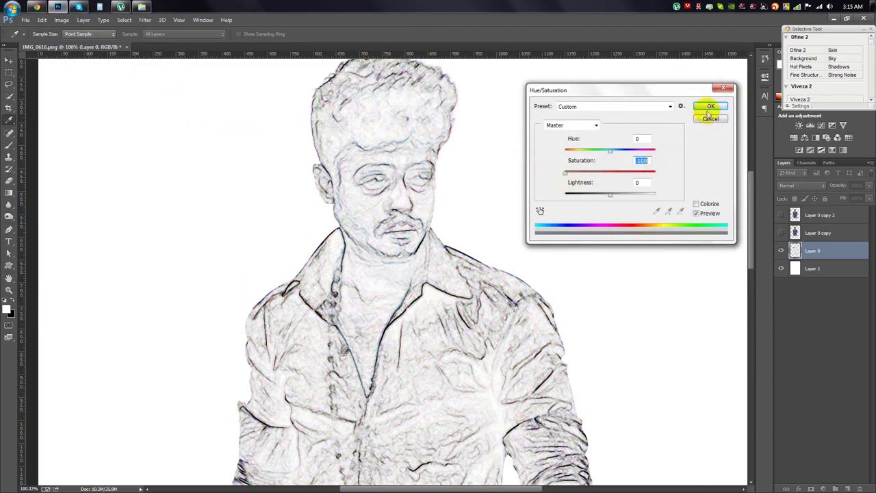
click(711, 107)
key(v)
scroll(507, 191, down, 3)
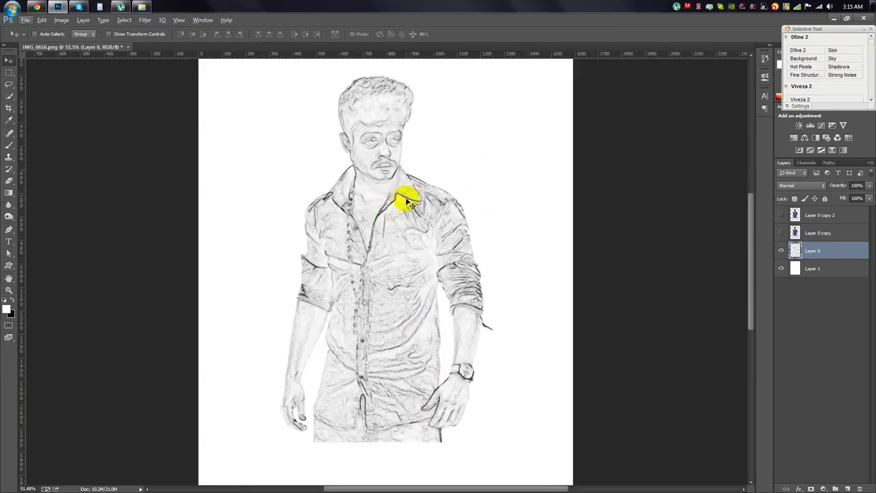
scroll(368, 92, up, 1)
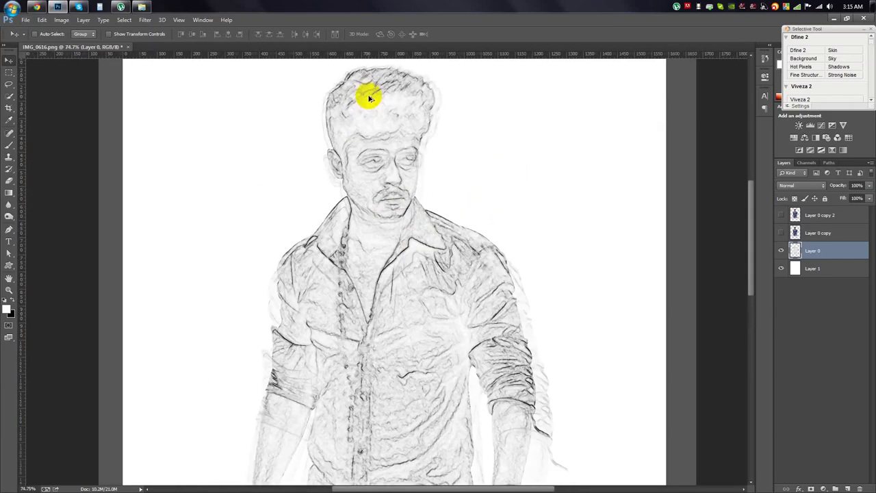
scroll(362, 102, up, 2)
scroll(362, 103, down, 1)
scroll(364, 106, down, 1)
scroll(363, 104, down, 2)
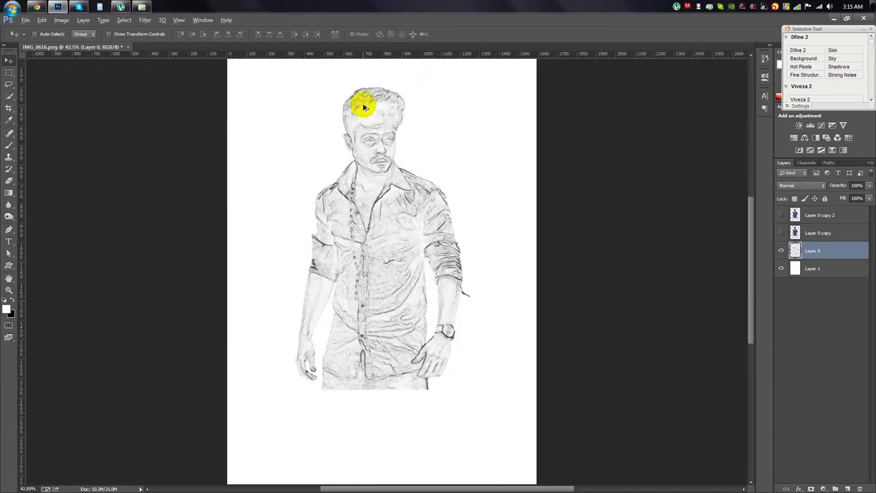
- Lighten the sketch with Levels, setting input black to 59 and white to 214
click(61, 19)
mouse_move(75, 55)
click(168, 55)
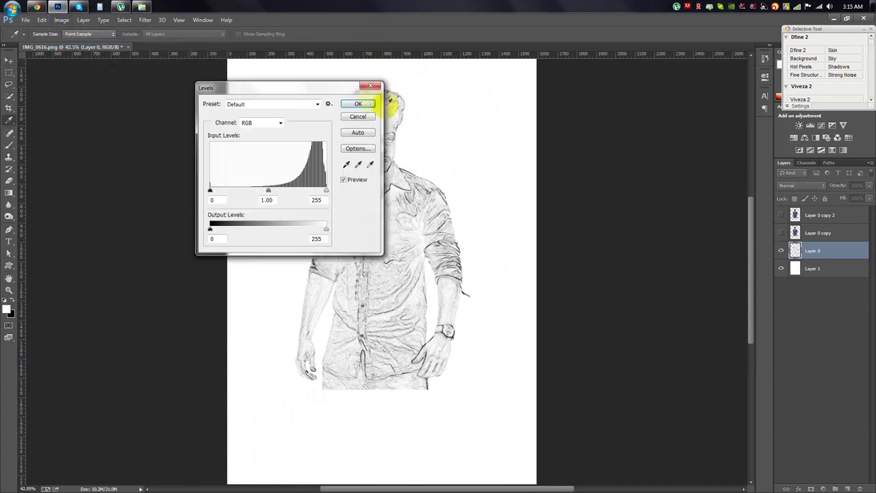
drag(390, 98, 587, 110)
drag(468, 203, 494, 204)
mouse_move(582, 203)
mouse_down()
mouse_move(552, 206)
mouse_move(563, 206)
mouse_up()
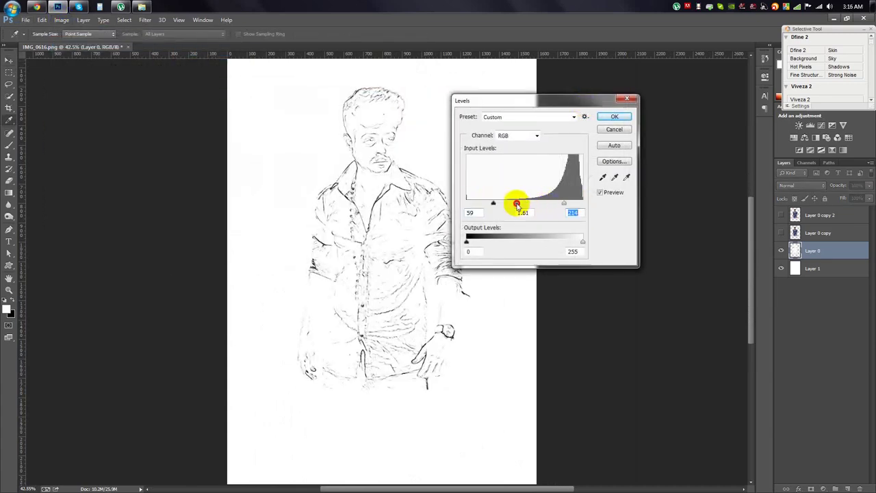
click(614, 117)
key(v)
scroll(371, 143, up, 5)
drag(420, 143, 421, 277)
scroll(352, 182, down, 4)
scroll(352, 183, down, 2)
scroll(356, 185, up, 1)
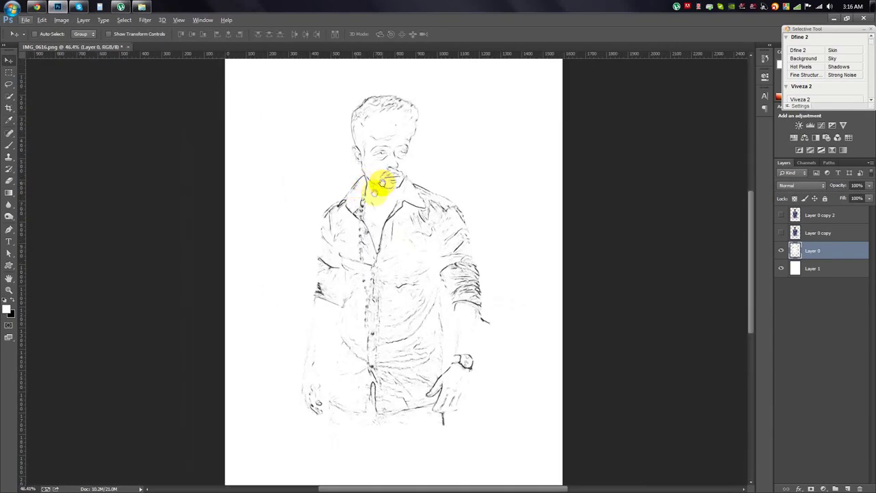
- Erase faint stray marks below the figure on Layer 0
click(781, 235)
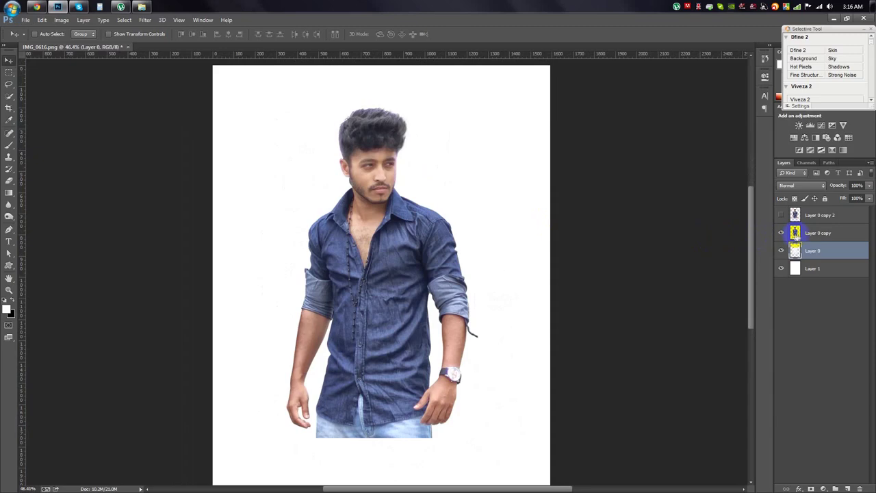
click(797, 234)
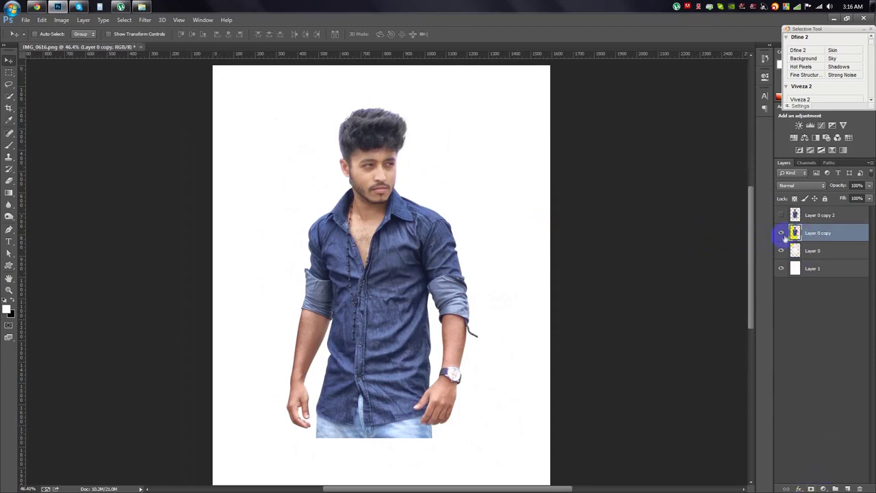
click(781, 233)
click(812, 251)
key(e)
mouse_move(342, 442)
mouse_down()
mouse_move(319, 444)
mouse_move(348, 426)
mouse_move(422, 446)
mouse_move(345, 431)
mouse_move(377, 276)
mouse_move(358, 237)
mouse_move(425, 294)
mouse_move(420, 366)
mouse_move(281, 338)
mouse_move(358, 177)
mouse_move(405, 173)
mouse_move(370, 254)
mouse_move(326, 272)
mouse_move(354, 320)
mouse_move(297, 249)
mouse_move(349, 112)
mouse_move(364, 229)
mouse_up()
- Show Layer 0 copy again and add a layer mask to it
click(9, 60)
click(368, 272)
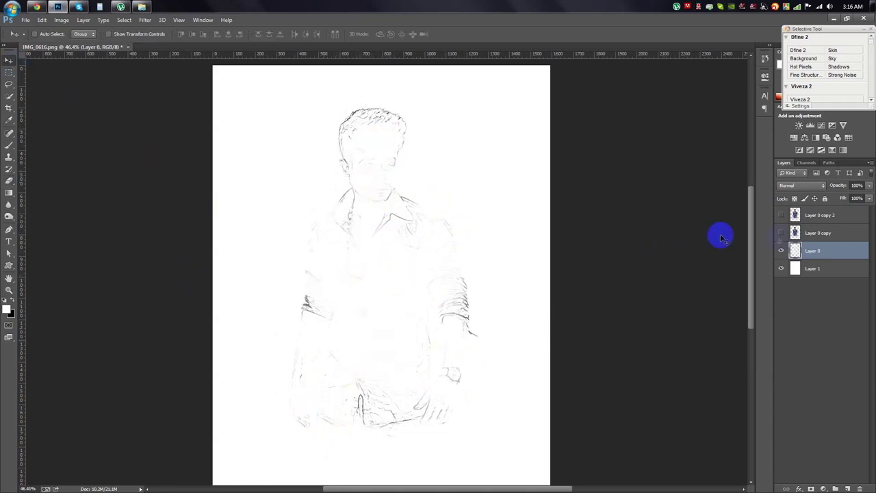
click(815, 233)
click(781, 232)
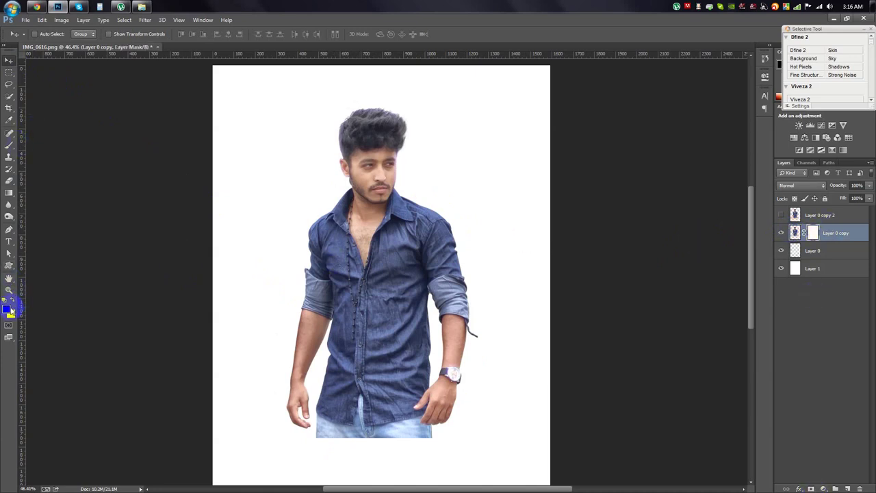
right_click(9, 192)
- Fill the photo layer's mask with black using the Paint Bucket
click(55, 201)
click(357, 240)
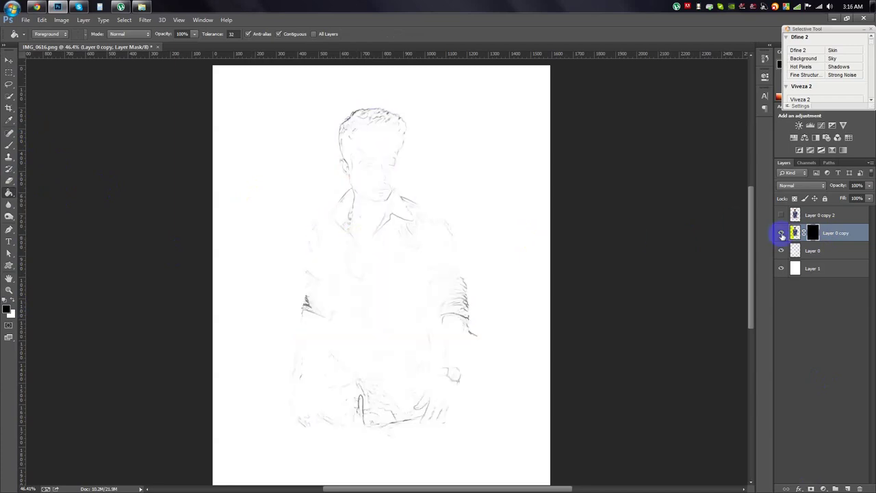
click(10, 145)
right_click(373, 190)
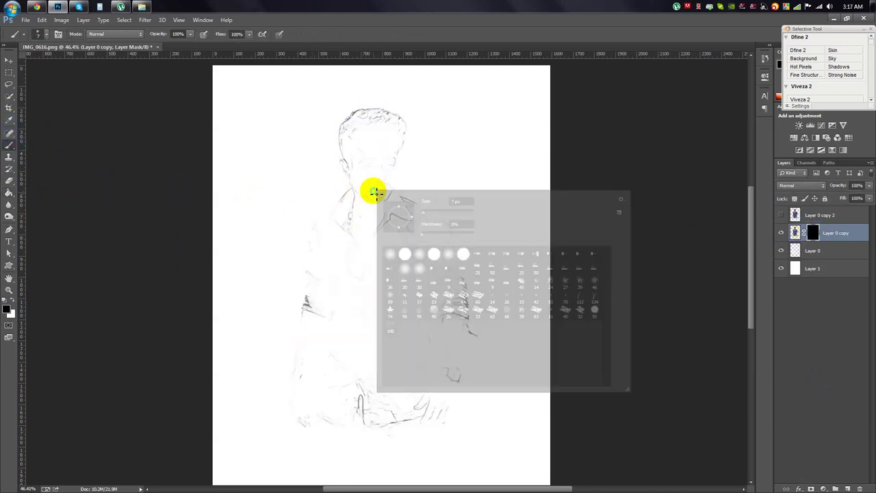
click(621, 199)
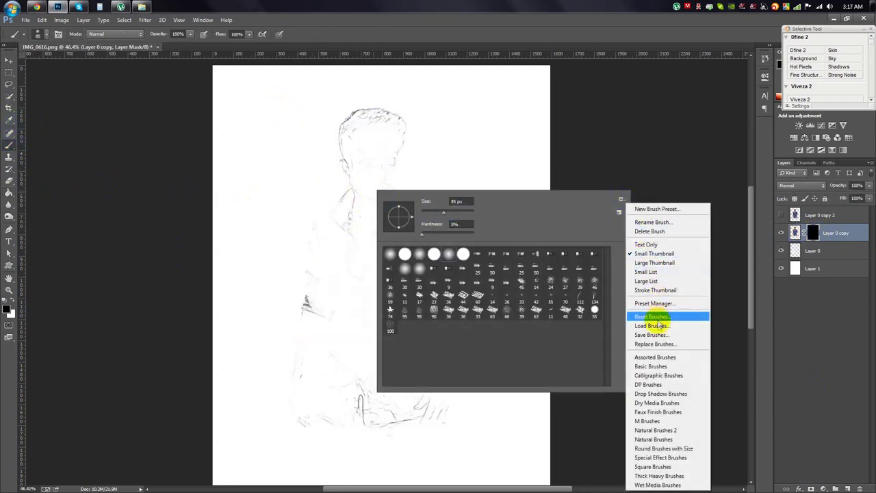
- Load the WG_Watercolor_1.abr brush set from the BRUSH folder on the MEDIA (D:) drive
click(658, 316)
drag(422, 145, 338, 95)
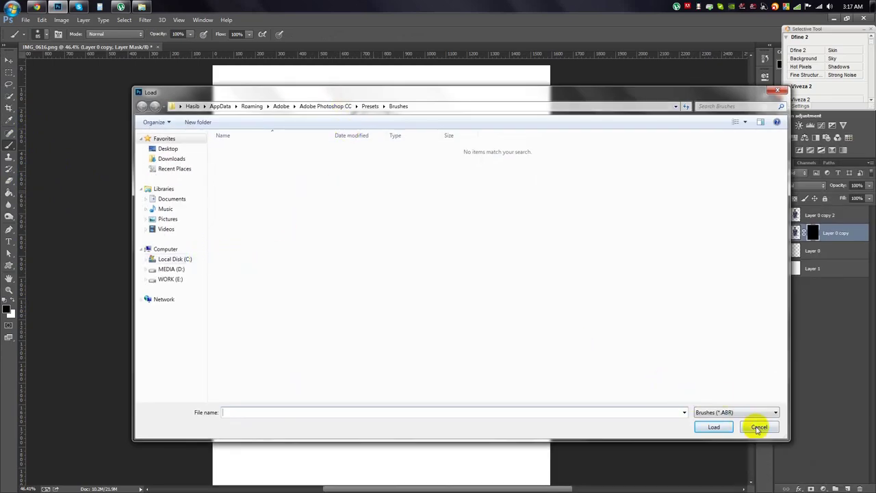
click(171, 269)
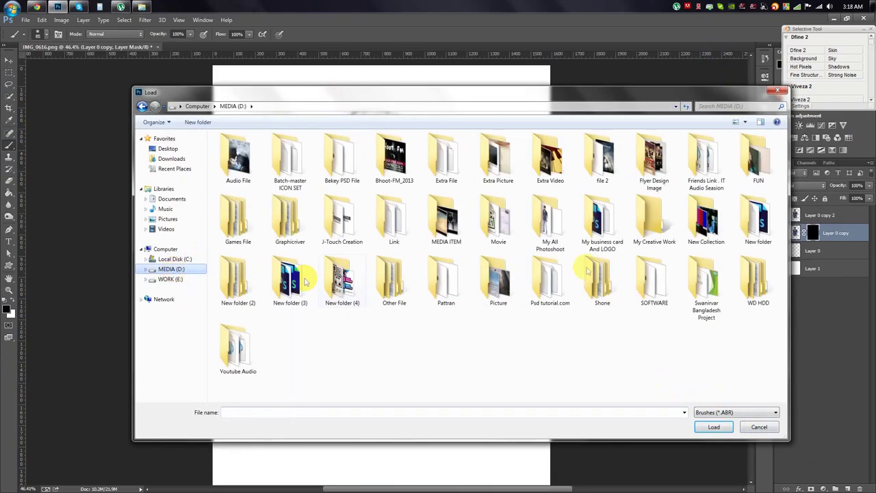
double_click(650, 319)
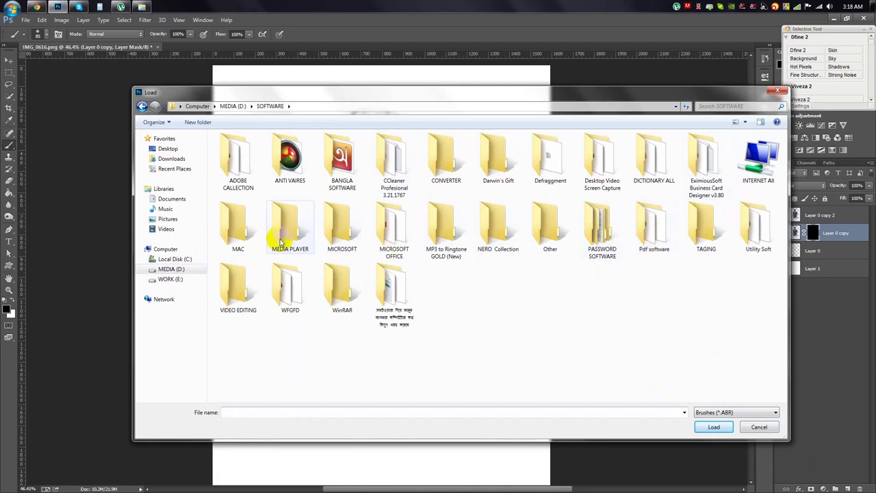
double_click(326, 223)
double_click(250, 149)
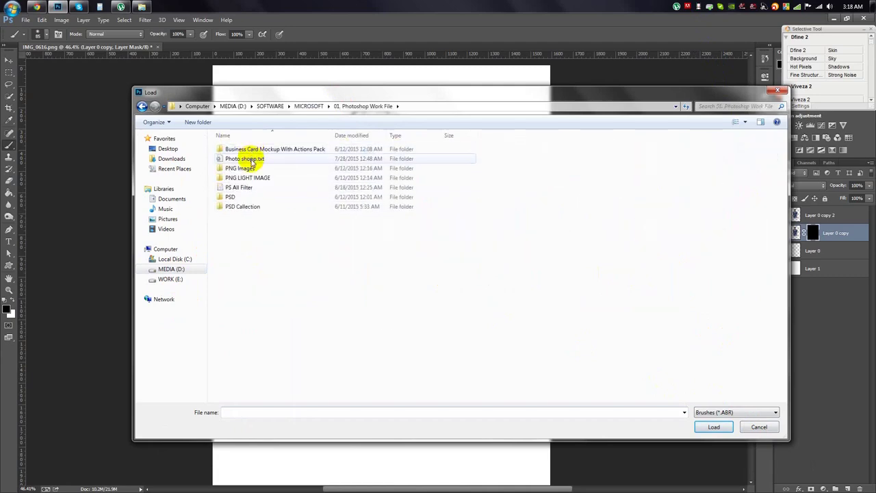
double_click(250, 159)
double_click(235, 187)
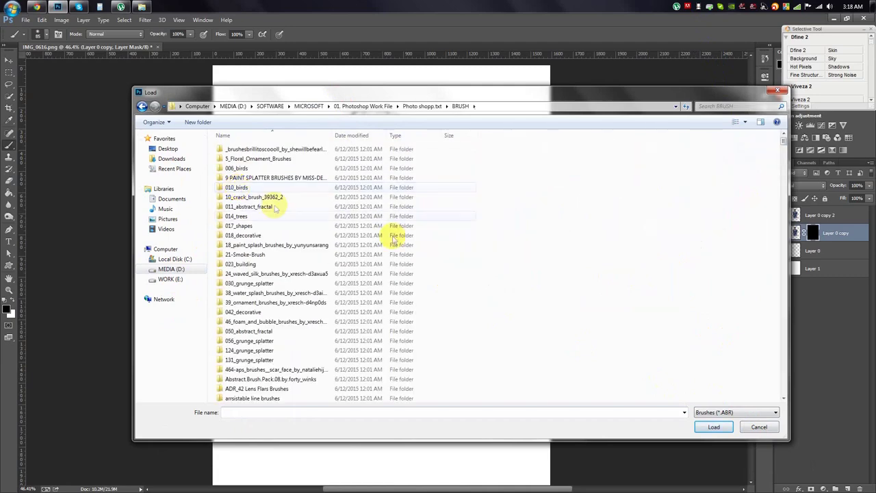
key(w)
key(Down)
key(Down)
key(Down)
key(Down)
key(Down)
key(Down)
key(Down)
key(Down)
key(Down)
key(Down)
key(Down)
key(Down)
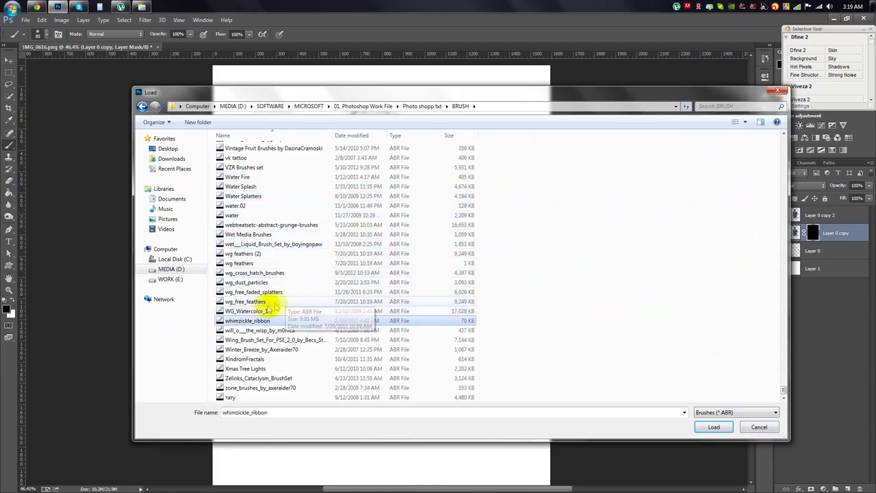
click(263, 312)
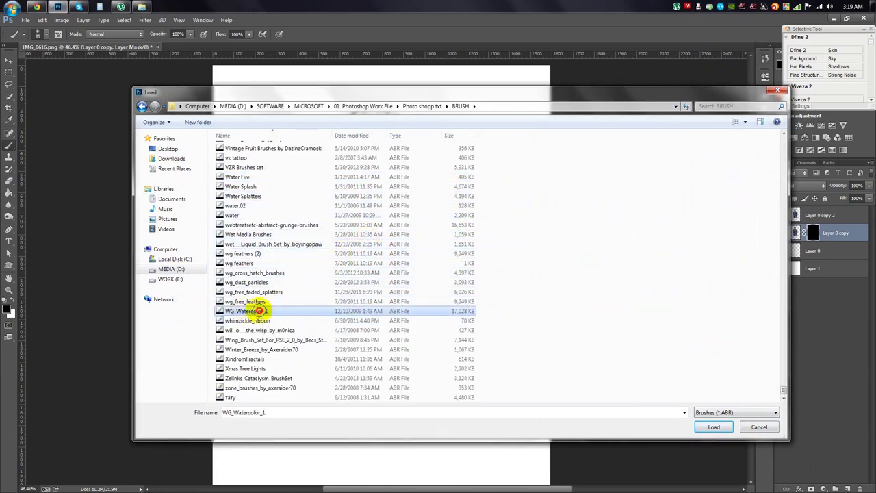
double_click(263, 312)
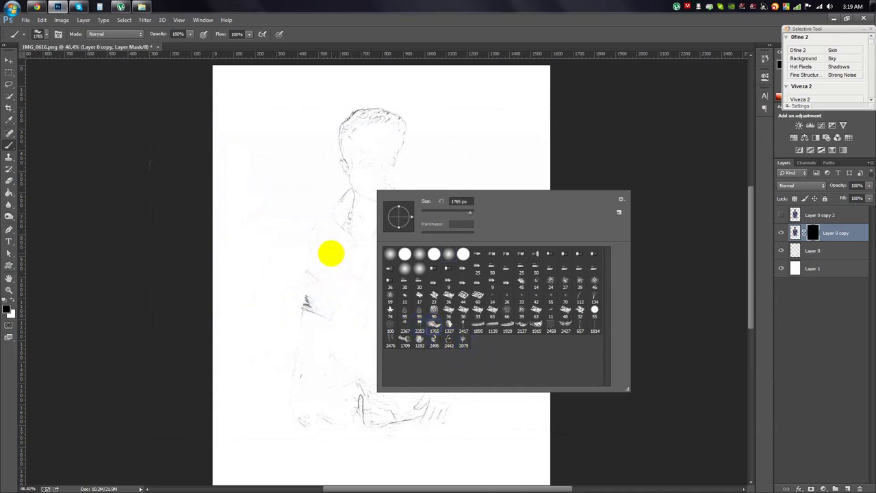
click(433, 35)
- Paint watercolour strokes on the mask revealing the neck, collar, hair, face and eyes
drag(463, 219, 402, 212)
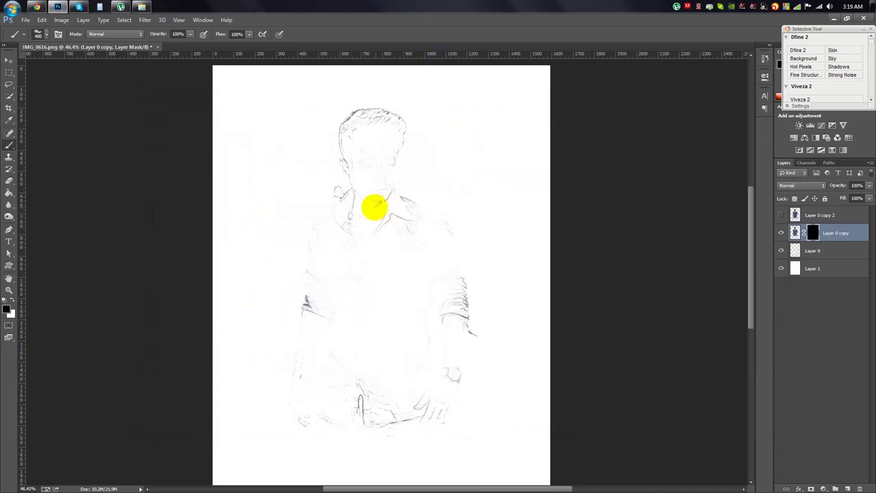
scroll(375, 206, up, 2)
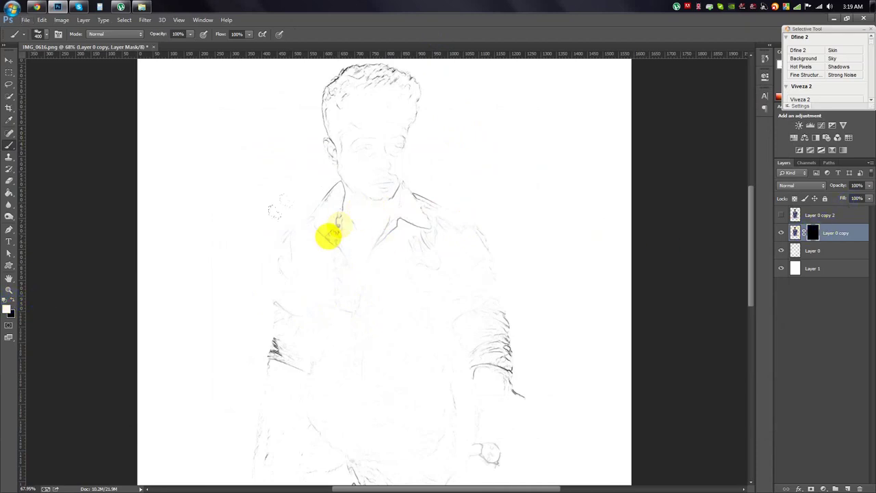
drag(328, 234, 322, 181)
scroll(392, 192, up, 1)
right_click(545, 260)
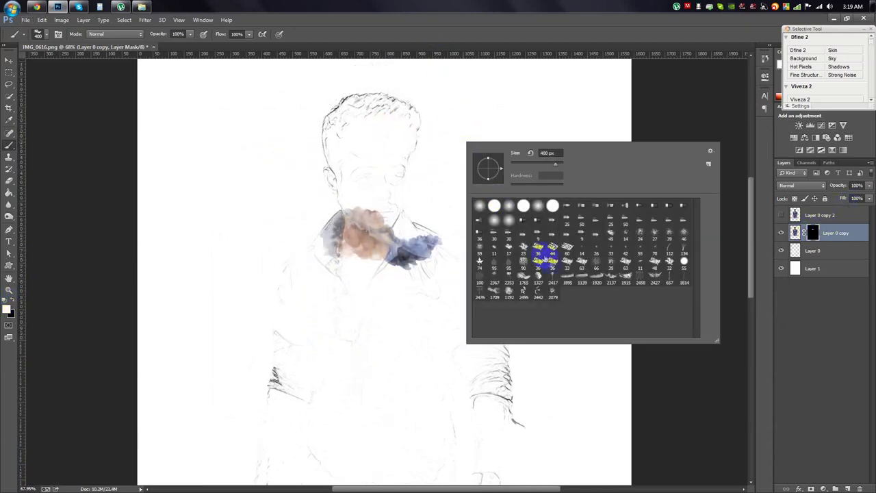
mouse_move(383, 152)
mouse_down()
mouse_move(357, 190)
mouse_move(385, 198)
mouse_move(356, 210)
mouse_move(326, 267)
mouse_up()
mouse_move(385, 185)
mouse_down()
mouse_move(409, 189)
mouse_move(384, 174)
mouse_move(337, 180)
mouse_move(347, 149)
mouse_up()
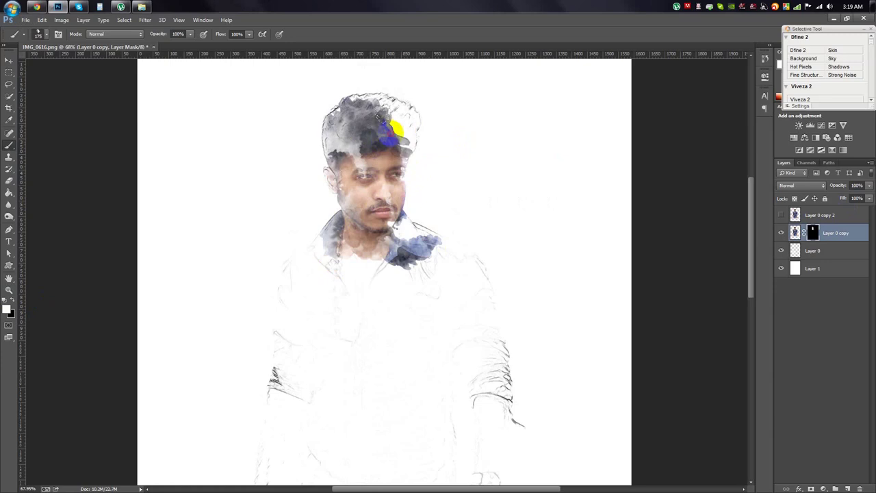
- Enlarge the watercolour brush to 500 px and reveal the collar and hands
right_click(382, 196)
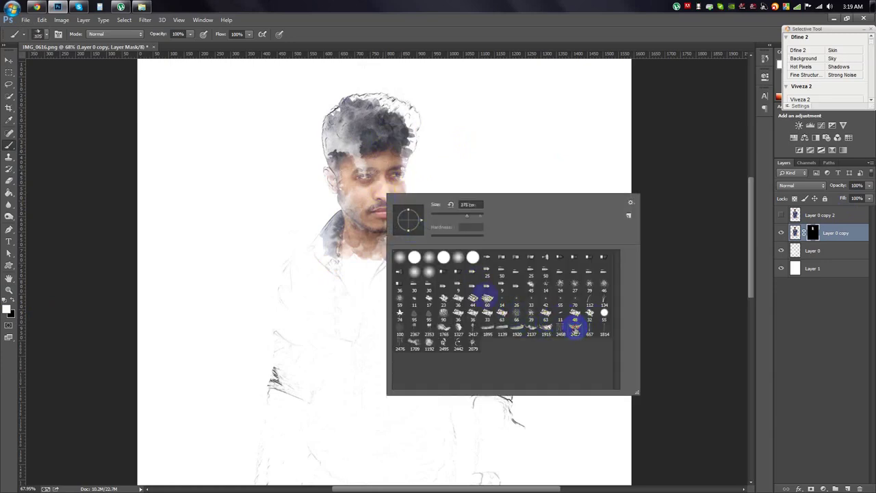
text(500)
key(Return)
drag(391, 293, 415, 274)
mouse_move(397, 325)
mouse_down()
mouse_move(317, 415)
mouse_move(288, 415)
mouse_move(335, 243)
mouse_move(411, 274)
mouse_up()
scroll(317, 415, down, 3)
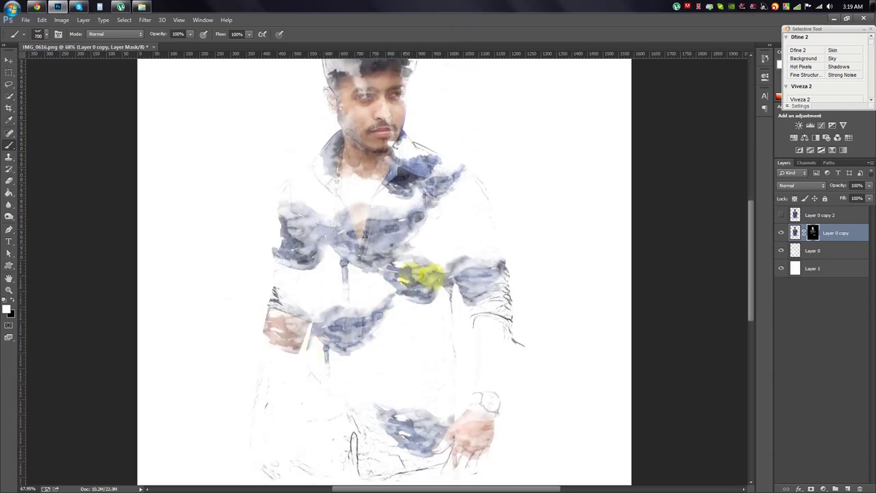
- With another watercolour brush, reveal more blue shirt across the chest and shoulders
right_click(428, 280)
click(387, 221)
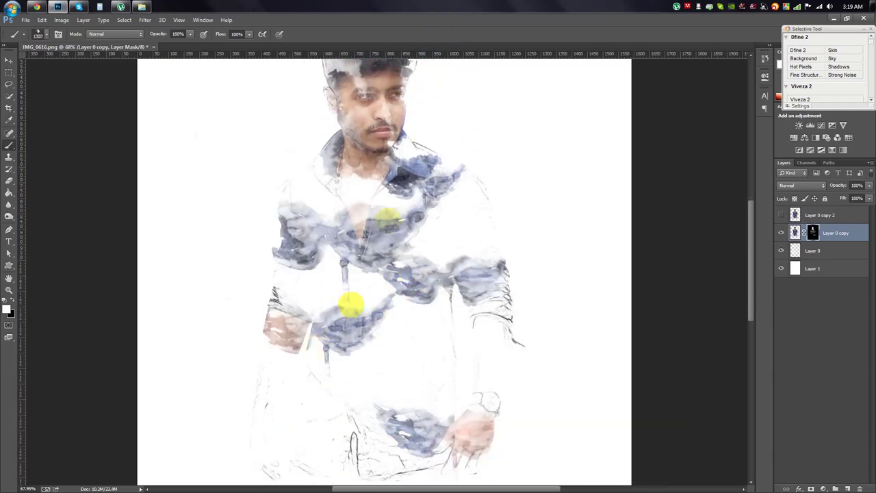
mouse_move(311, 291)
mouse_down()
mouse_move(333, 290)
mouse_move(361, 195)
mouse_up()
scroll(370, 206, up, 1)
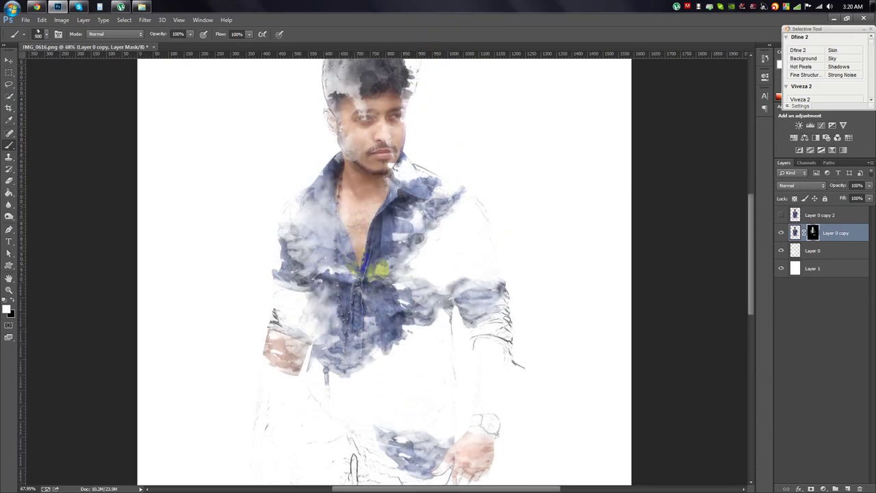
drag(409, 262, 456, 308)
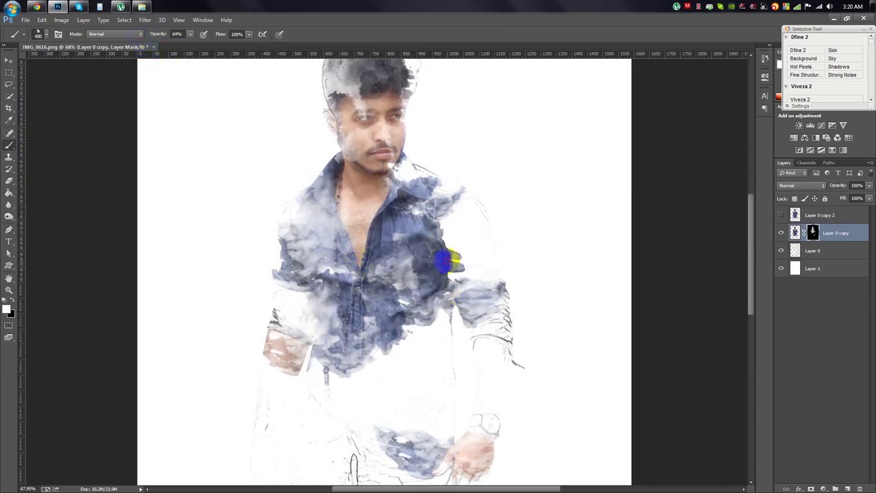
scroll(445, 260, up, 1)
drag(413, 242, 445, 206)
drag(322, 260, 385, 291)
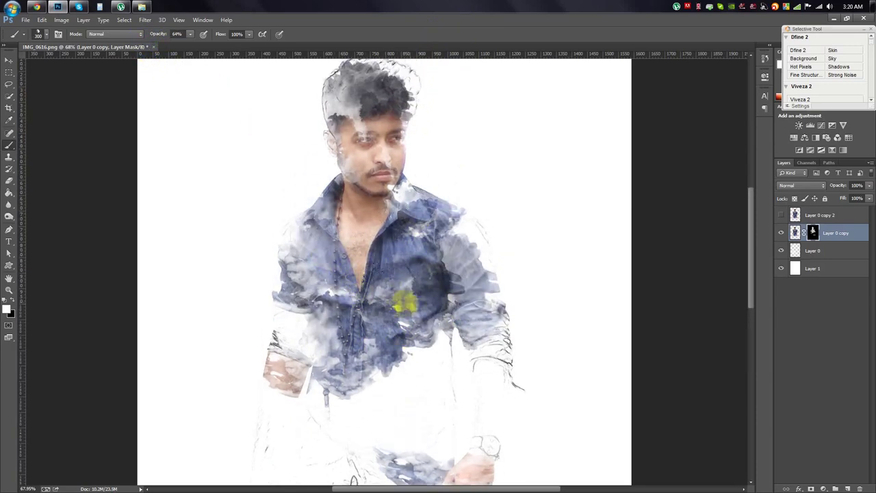
- Lighten the jeans, add marks below them, and reveal more of the lower shirt
scroll(401, 313, down, 4)
mouse_move(401, 313)
mouse_down()
mouse_move(308, 346)
mouse_move(340, 267)
mouse_up()
scroll(307, 347, down, 3)
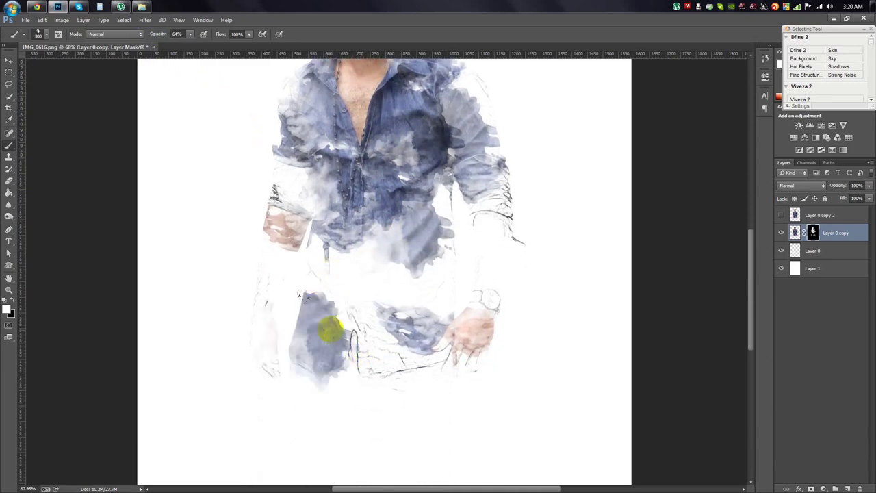
drag(330, 330, 323, 329)
right_click(427, 347)
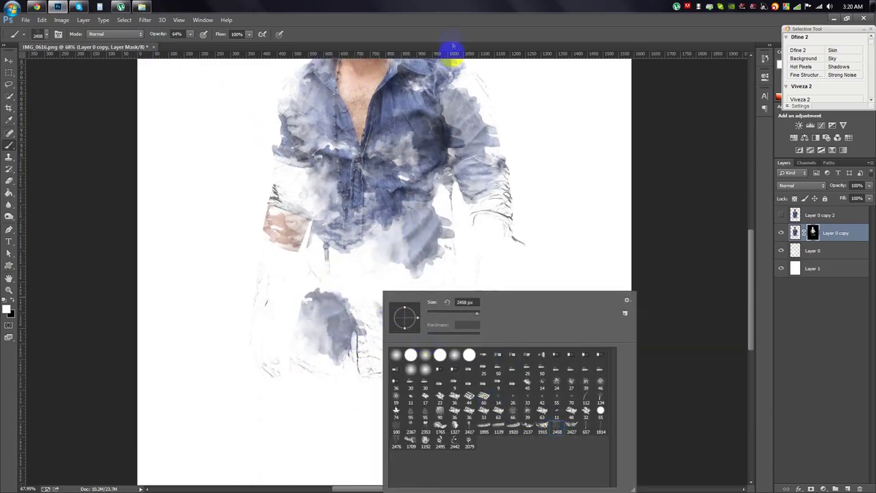
click(450, 245)
drag(370, 395, 323, 384)
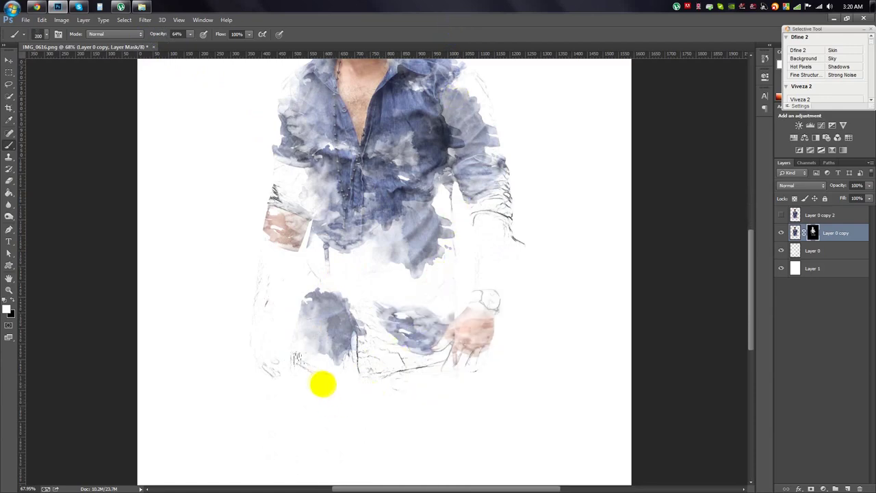
scroll(343, 402, up, 2)
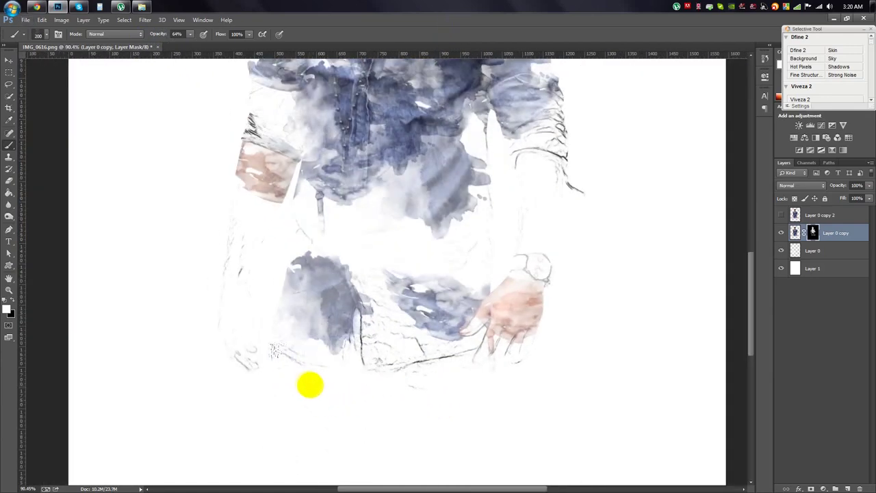
mouse_move(393, 402)
mouse_down()
mouse_move(353, 207)
mouse_move(416, 243)
mouse_up()
- At 250 px brush size, paint the jeans, the right hand and across the upper body
right_click(440, 250)
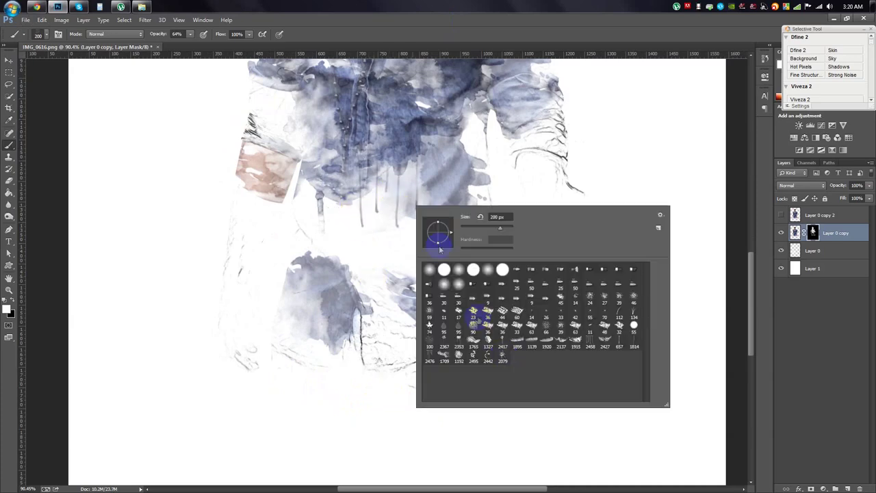
click(510, 232)
text(250)
key(Return)
drag(332, 336, 285, 304)
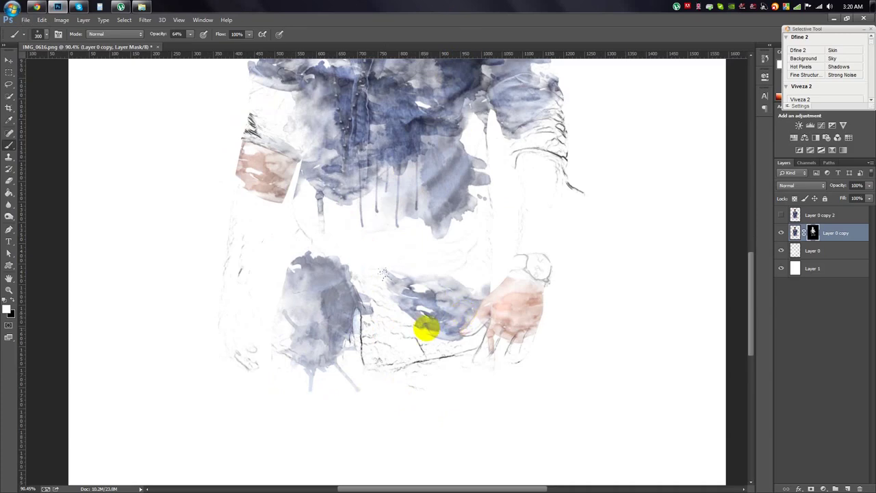
drag(463, 314, 319, 319)
click(508, 296)
mouse_move(389, 289)
mouse_down()
mouse_move(421, 319)
mouse_move(345, 329)
mouse_move(516, 293)
mouse_move(505, 319)
mouse_move(574, 285)
mouse_up()
key(ctrl+z)
mouse_move(468, 308)
mouse_down()
mouse_move(294, 146)
mouse_move(401, 202)
mouse_up()
scroll(411, 199, up, 1)
right_click(412, 200)
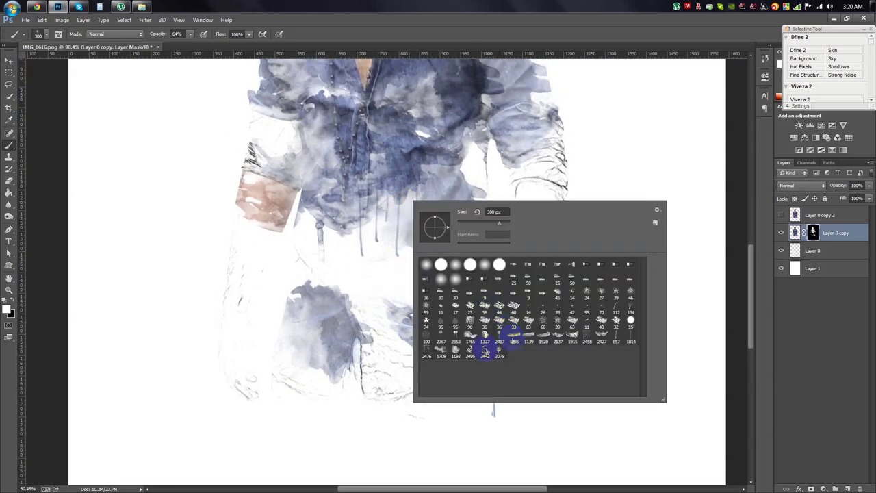
- With a 150 px preset, paint the figure's lower left and the upper-arm sleeve
click(615, 344)
mouse_move(382, 215)
mouse_down()
mouse_move(280, 372)
mouse_move(333, 352)
mouse_move(435, 341)
mouse_move(387, 360)
mouse_up()
right_click(486, 430)
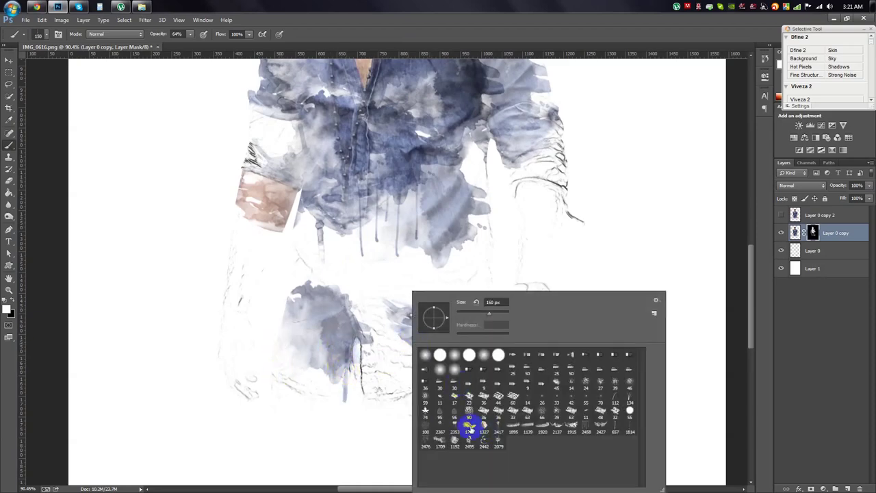
drag(288, 344, 474, 302)
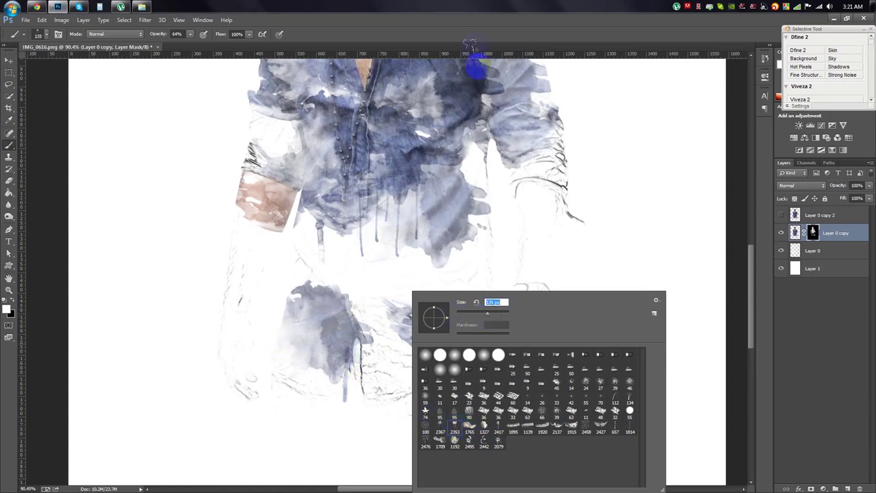
scroll(372, 215, up, 1)
scroll(373, 214, up, 4)
drag(488, 209, 497, 291)
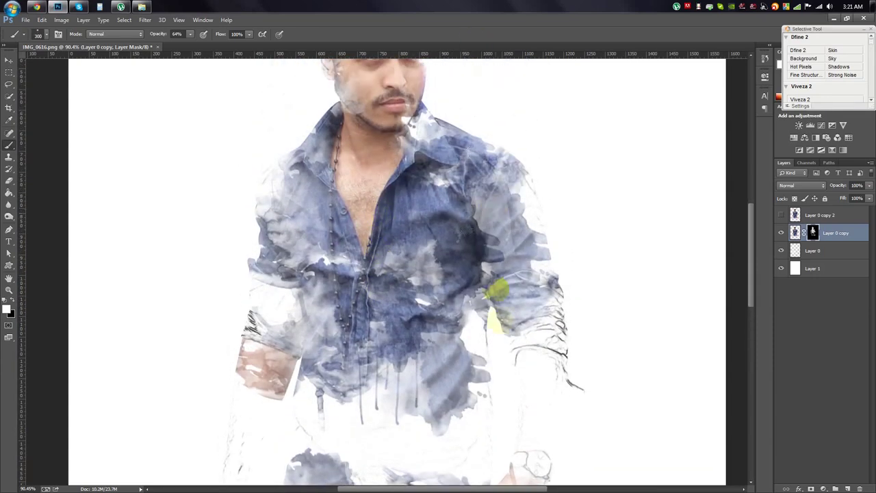
drag(531, 328, 509, 380)
- With the 1915 brush, dab paint onto the shirt by the arm and the forearms
right_click(445, 390)
click(456, 75)
click(414, 210)
drag(414, 158, 445, 198)
drag(513, 328, 525, 384)
scroll(524, 383, down, 2)
mouse_move(247, 376)
mouse_down()
mouse_move(224, 409)
mouse_move(390, 319)
mouse_move(420, 336)
mouse_move(281, 367)
mouse_up()
scroll(224, 410, down, 2)
- Switch watercolour brushes and reveal the lower middle of the shirt
right_click(495, 420)
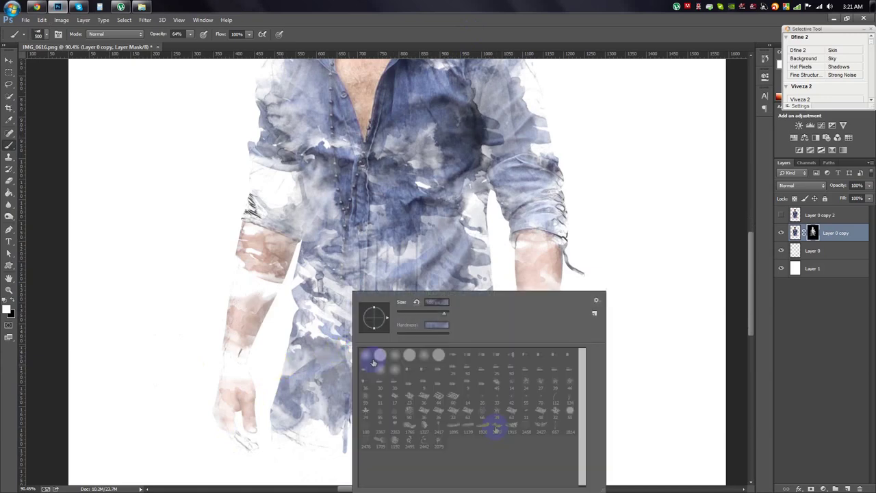
click(487, 58)
mouse_move(431, 244)
mouse_down()
mouse_move(439, 280)
mouse_move(391, 345)
mouse_move(393, 258)
mouse_up()
right_click(393, 259)
click(493, 35)
right_click(435, 214)
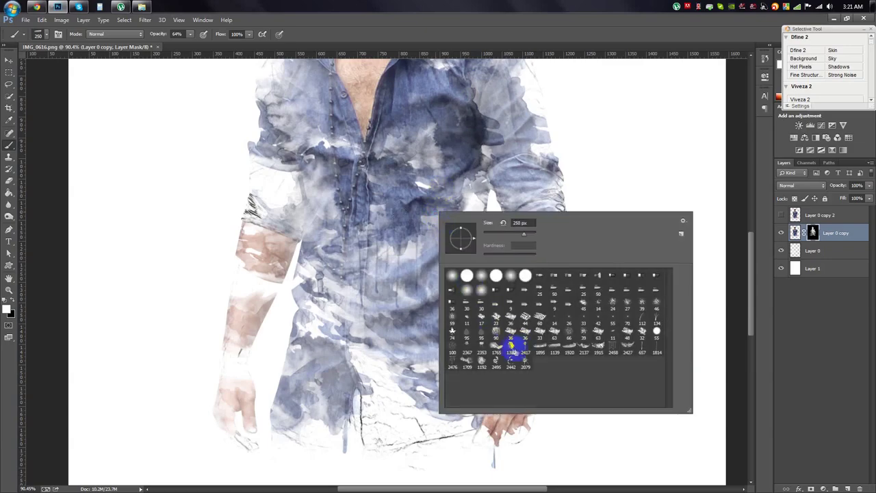
click(443, 63)
- Paint the collar, the hair and the face edges back in
drag(389, 303, 500, 284)
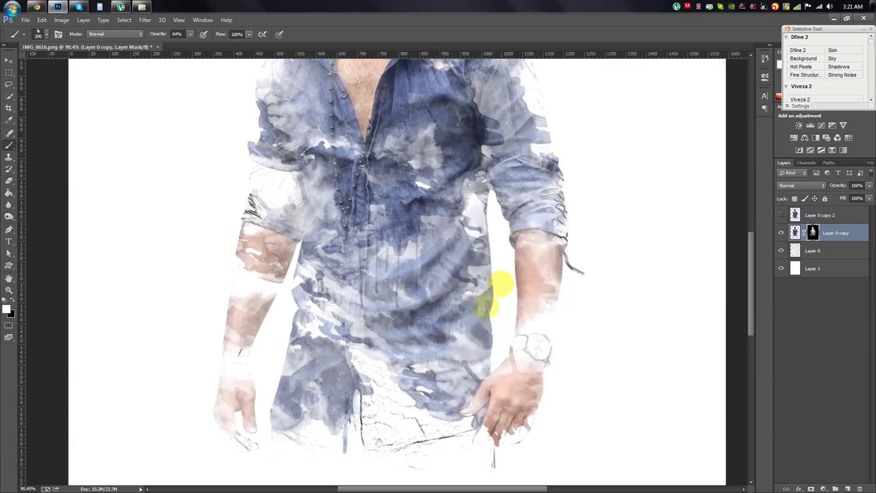
scroll(500, 284, up, 3)
mouse_move(445, 297)
mouse_down()
mouse_move(313, 309)
mouse_move(414, 243)
mouse_up()
scroll(425, 185, up, 3)
mouse_move(329, 123)
mouse_down()
mouse_move(431, 130)
mouse_move(438, 151)
mouse_up()
mouse_move(374, 237)
mouse_down()
mouse_move(345, 147)
mouse_move(335, 178)
mouse_move(410, 180)
mouse_up()
scroll(420, 258, down, 3)
scroll(420, 258, up, 2)
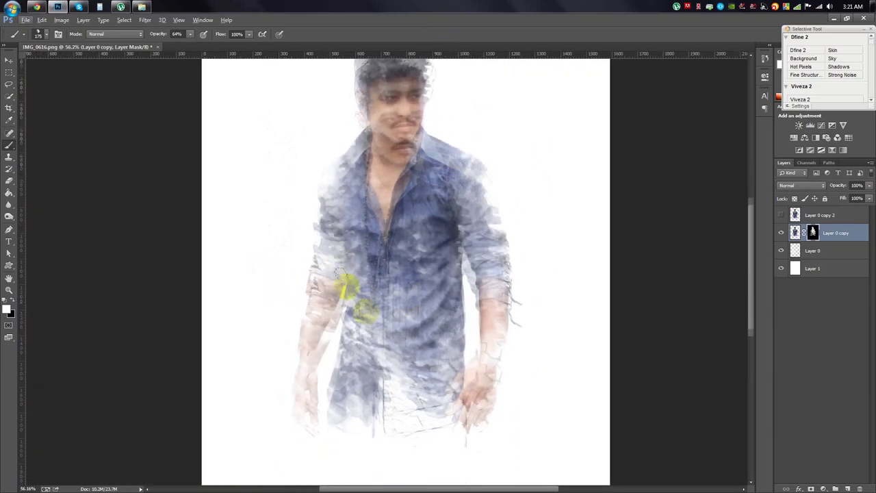
- Reveal more of the lower shirt, the jeans, the left sleeve and the right chest
mouse_move(406, 333)
mouse_down()
mouse_move(429, 404)
mouse_move(356, 377)
mouse_up()
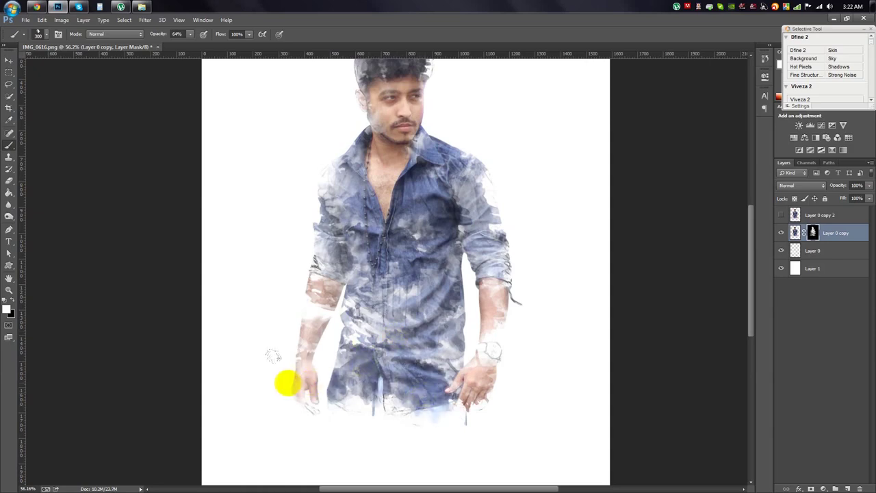
drag(290, 381, 301, 308)
scroll(407, 288, down, 3)
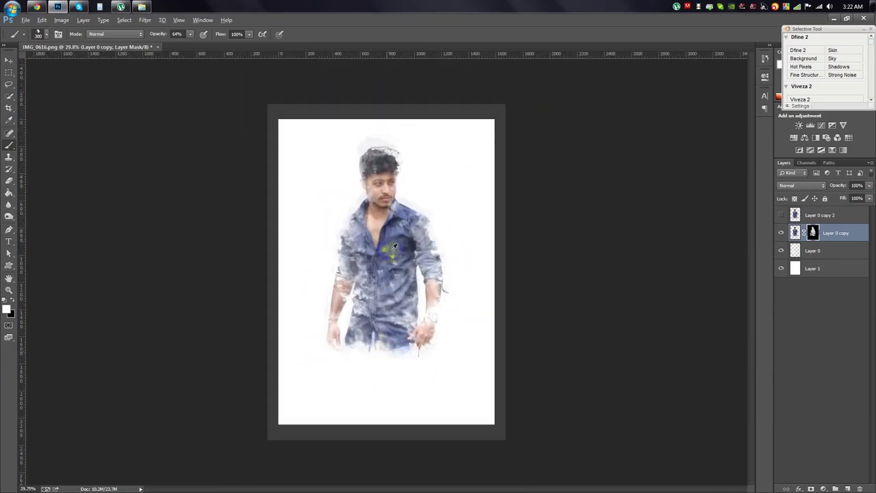
scroll(398, 218, up, 4)
drag(301, 282, 288, 339)
drag(439, 179, 415, 228)
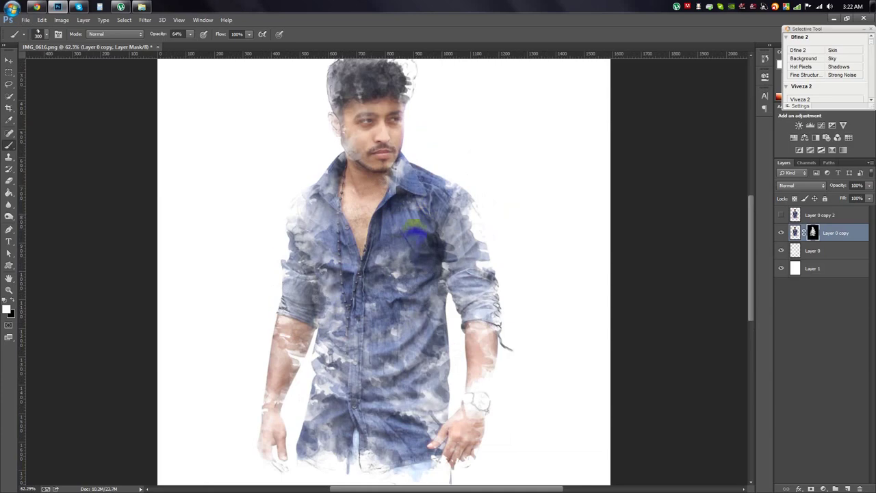
- Fade the right shoulder, the head edges and the image bottom toward white
drag(431, 176, 438, 166)
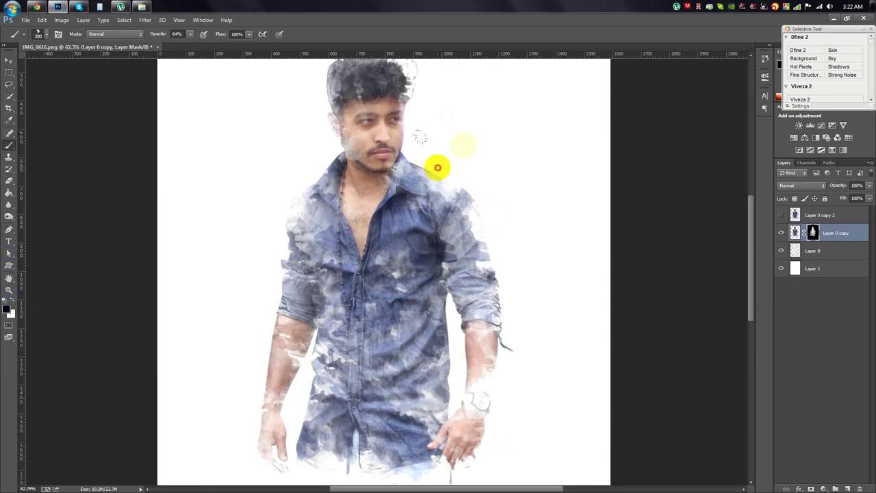
drag(281, 198, 249, 225)
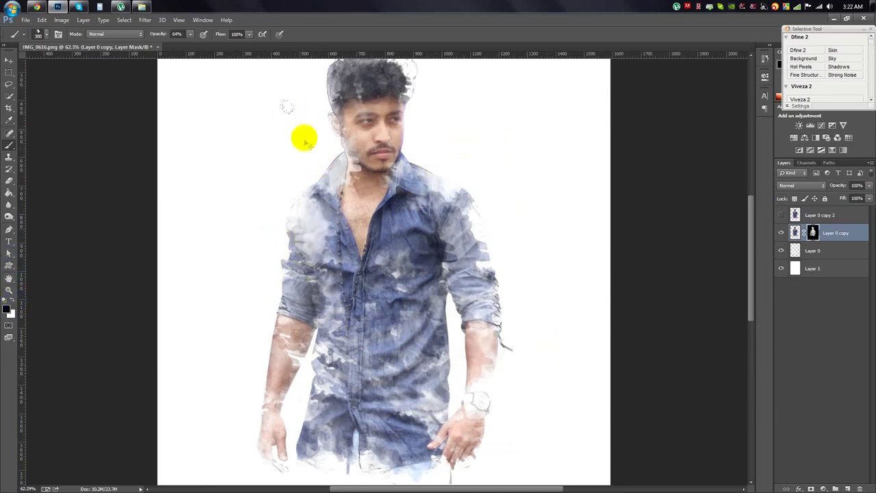
scroll(249, 225, down, 2)
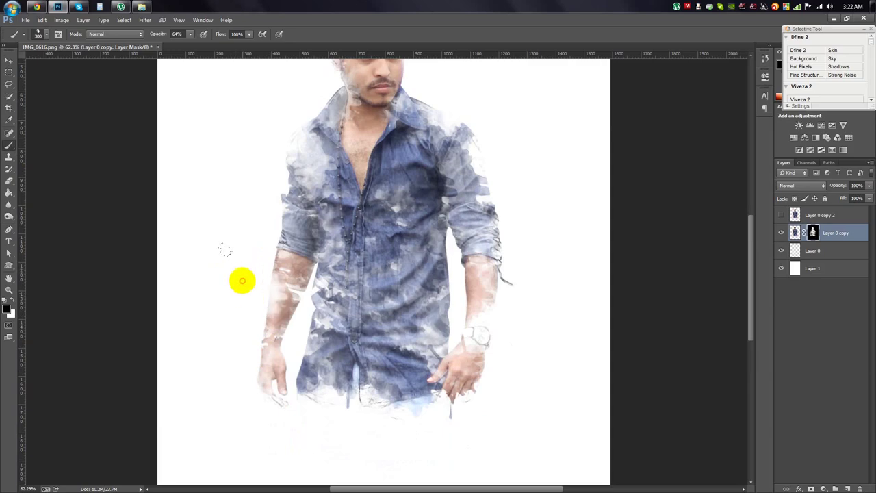
drag(338, 443, 399, 446)
right_click(465, 294)
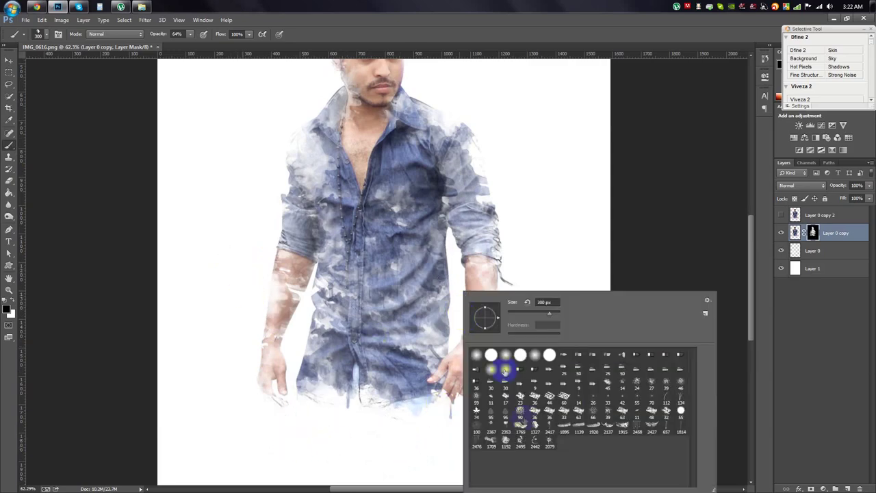
- Paint dark blue drips along the shirt hem and dab paint beside the right wrist
click(636, 293)
right_click(438, 294)
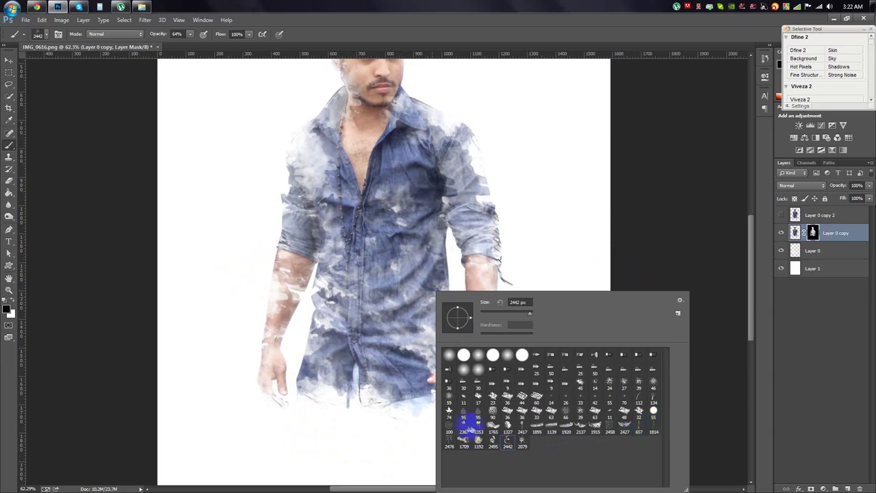
click(431, 25)
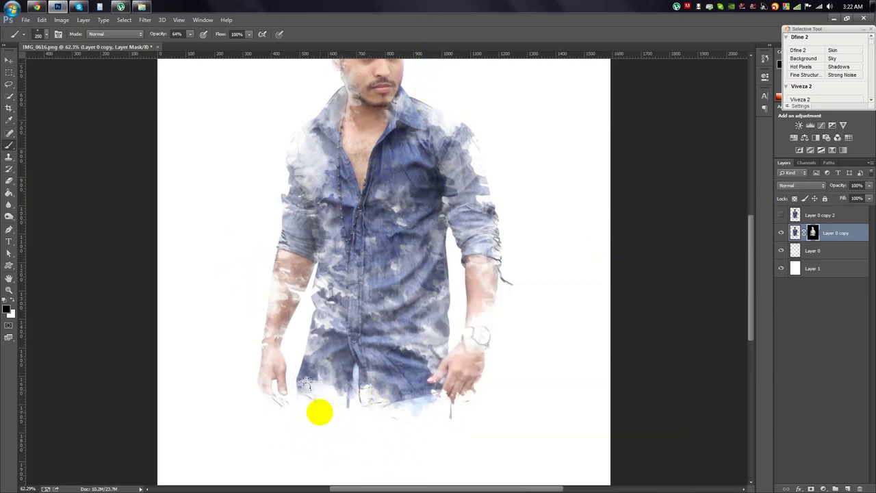
drag(327, 398, 327, 397)
click(445, 368)
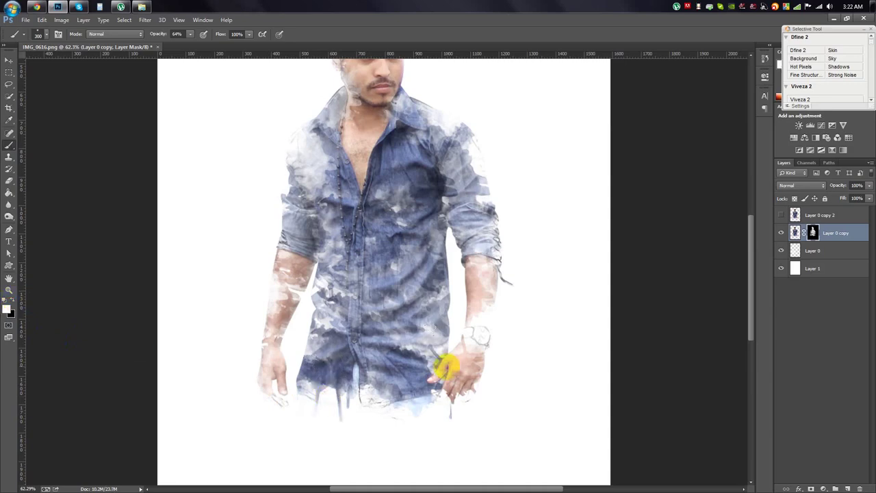
drag(401, 404, 401, 403)
click(475, 351)
scroll(475, 352, down, 2)
drag(478, 353, 394, 342)
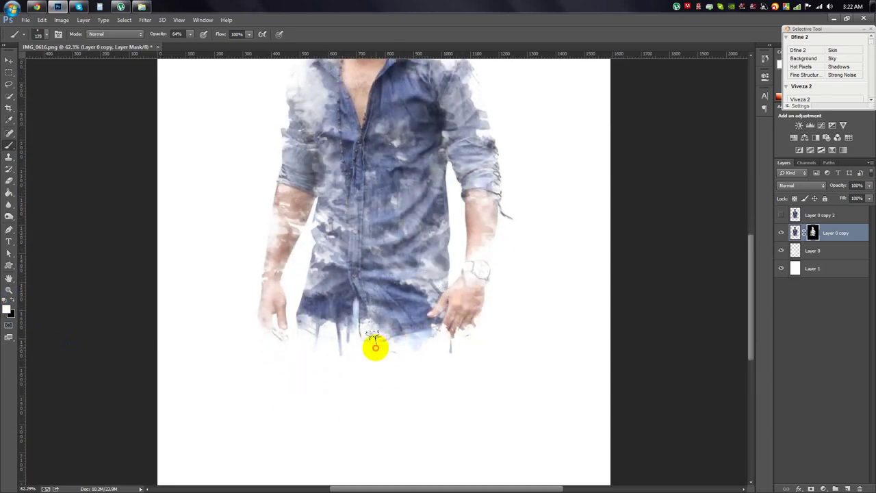
click(495, 303)
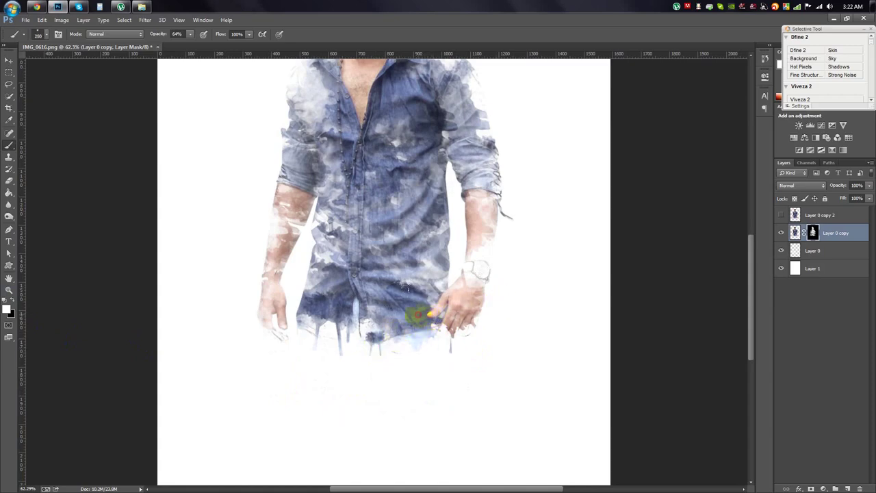
- With a different brush, paint more denim into the shirt near the pocket
right_click(506, 307)
click(570, 441)
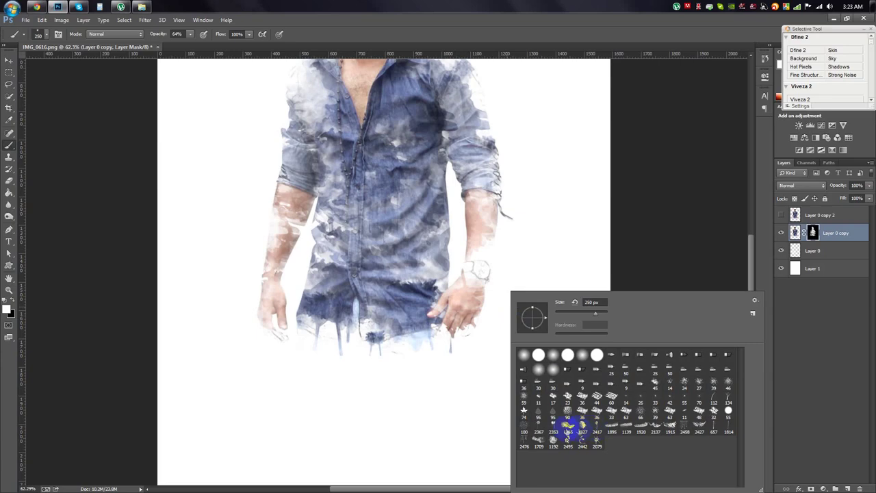
click(442, 41)
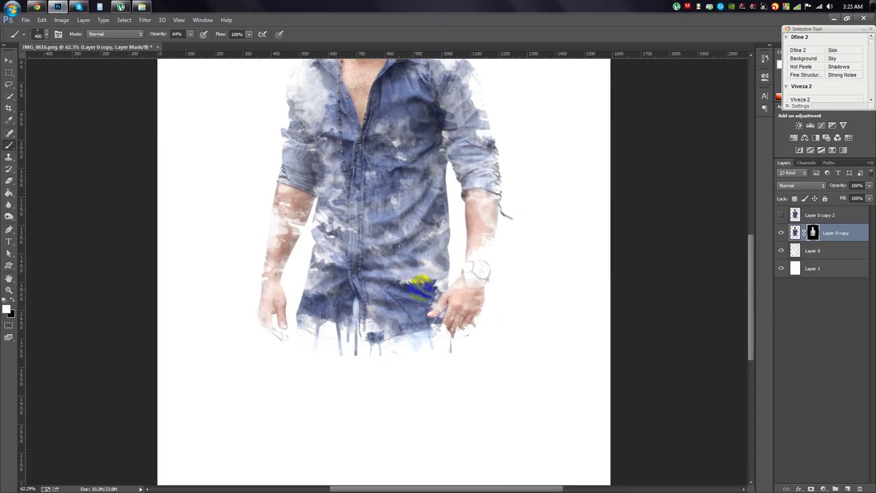
drag(357, 296, 372, 282)
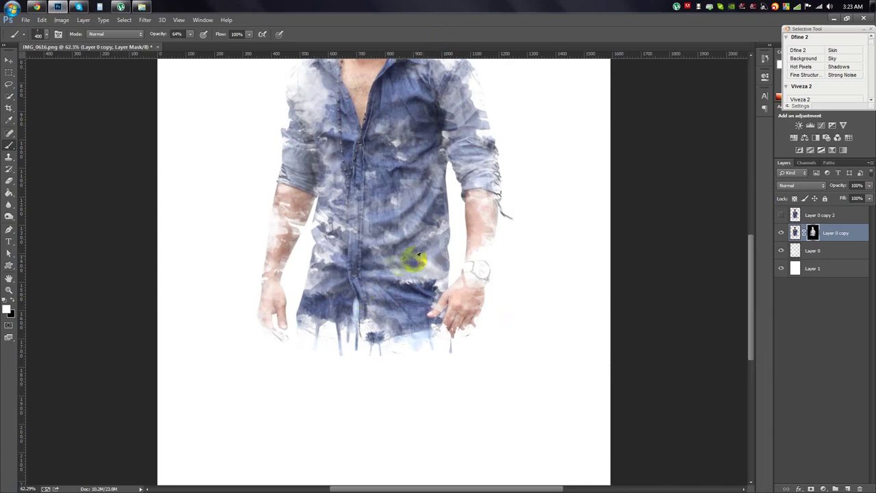
scroll(339, 260, down, 3)
alt+scroll(364, 172, up, 3)
scroll(373, 250, up, 2)
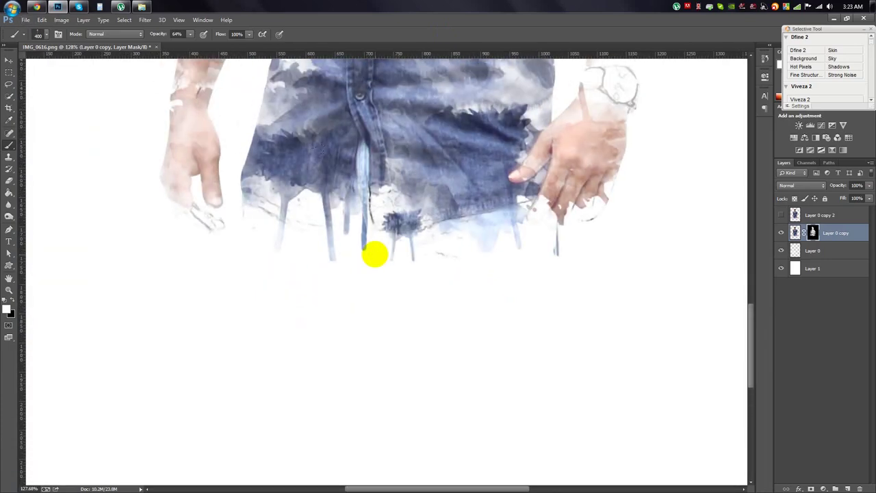
- With brush preset 2363, paint darker denim across the shirt's lower edge and middle
right_click(176, 236)
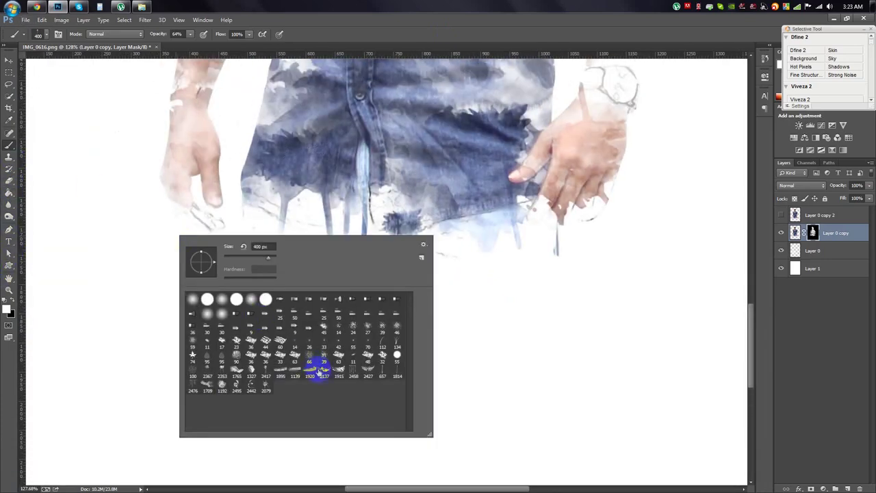
click(221, 370)
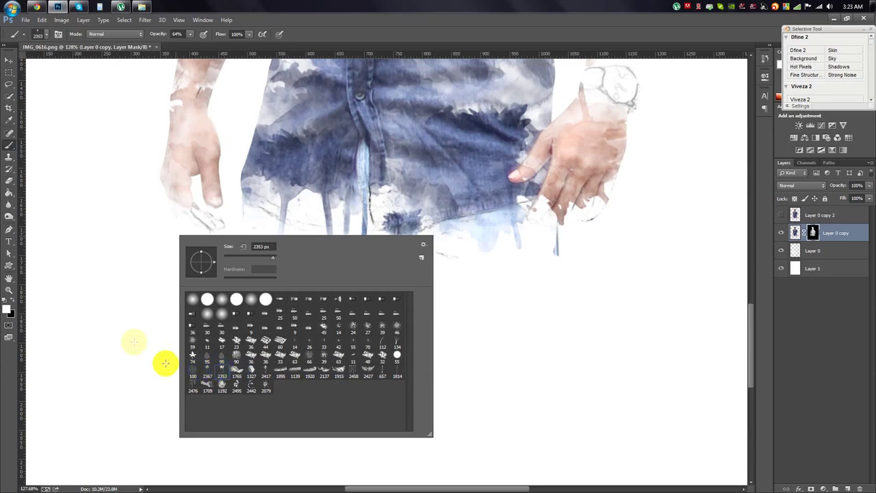
drag(321, 301, 303, 203)
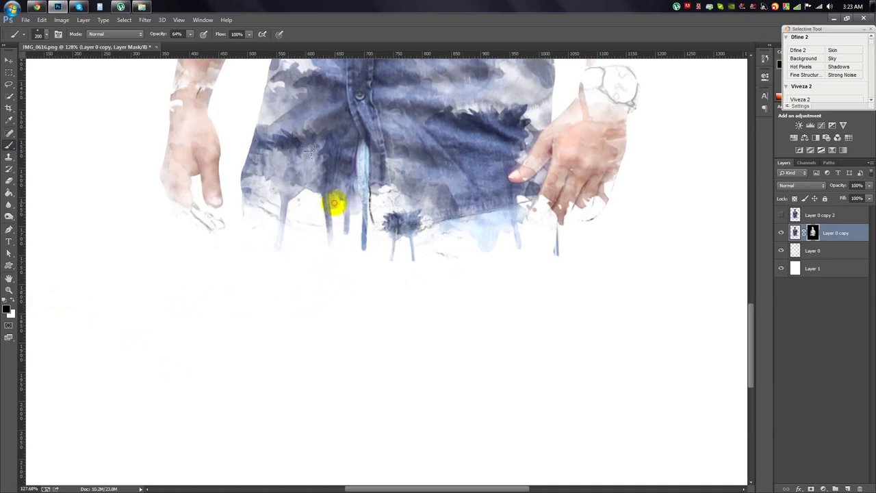
drag(303, 204, 438, 209)
scroll(499, 190, up, 1)
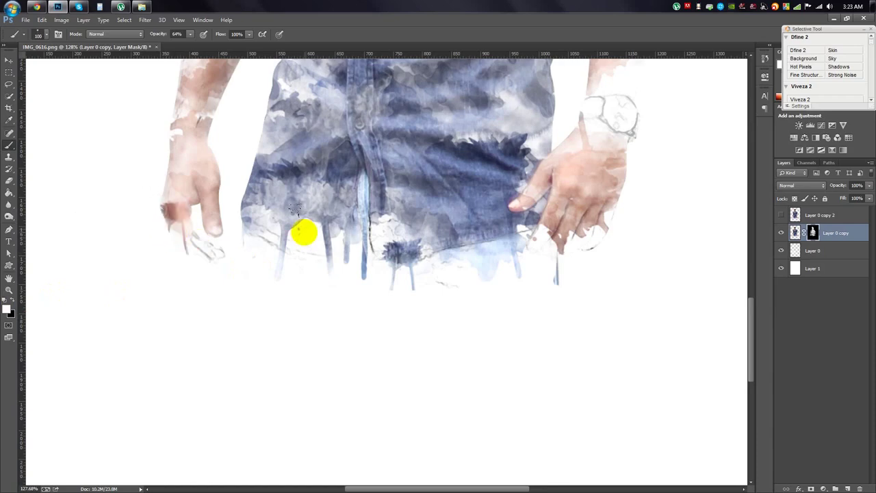
scroll(303, 233, up, 1)
scroll(230, 229, up, 1)
- Fill in the right hand with more colour
drag(600, 263, 603, 247)
scroll(617, 267, up, 1)
scroll(582, 246, up, 2)
scroll(287, 261, up, 2)
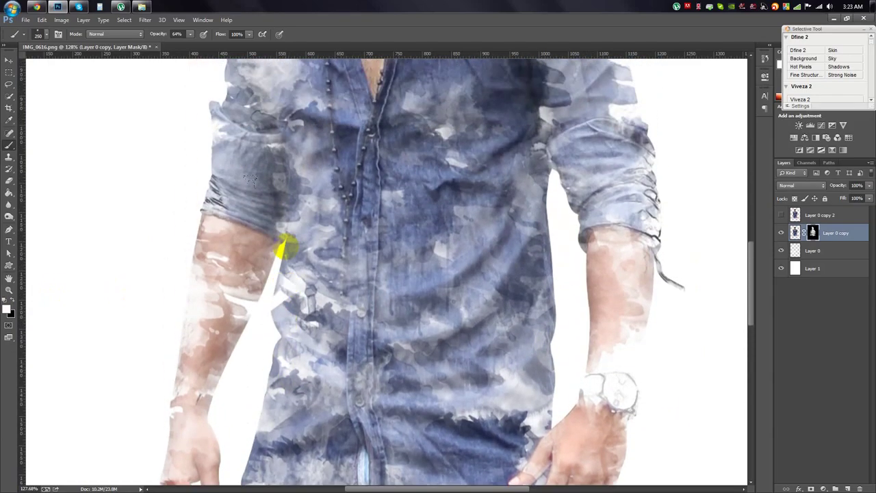
scroll(372, 254, up, 2)
scroll(402, 264, down, 2)
scroll(403, 226, down, 2)
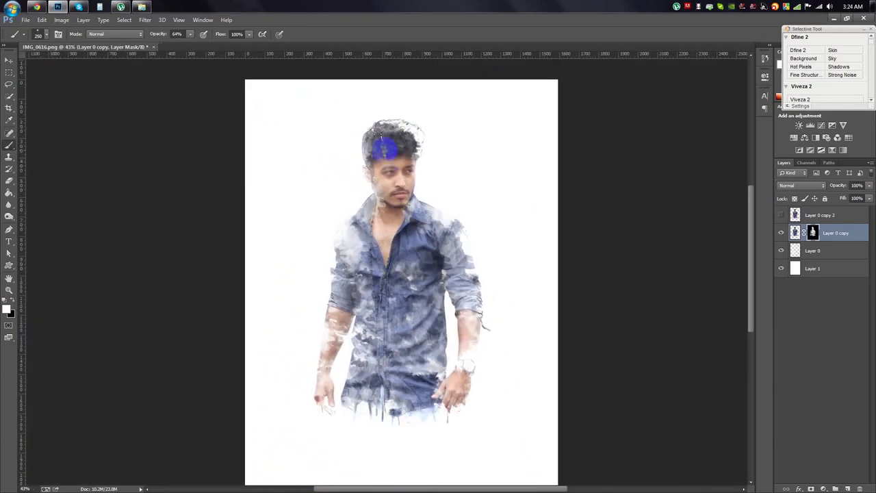
scroll(411, 192, down, 2)
scroll(446, 221, up, 2)
click(9, 60)
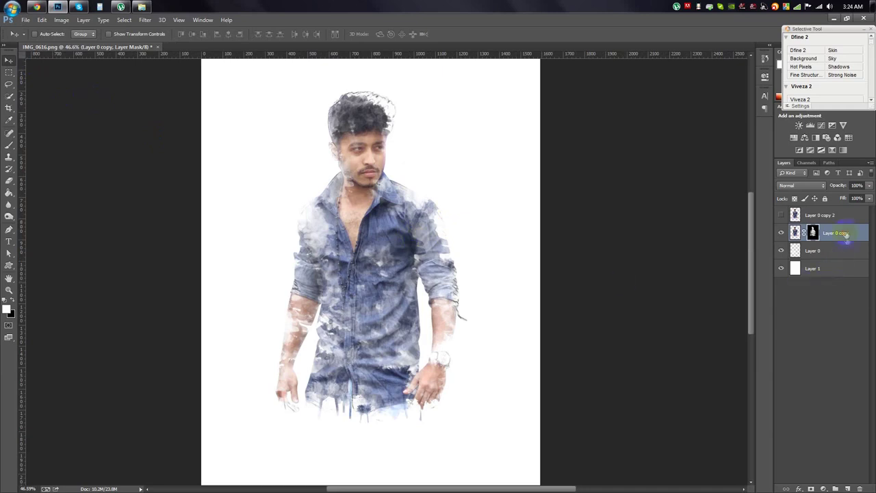
- Apply a Vibrance adjustment with Saturation +24 and Vibrance +63
click(62, 19)
mouse_move(75, 44)
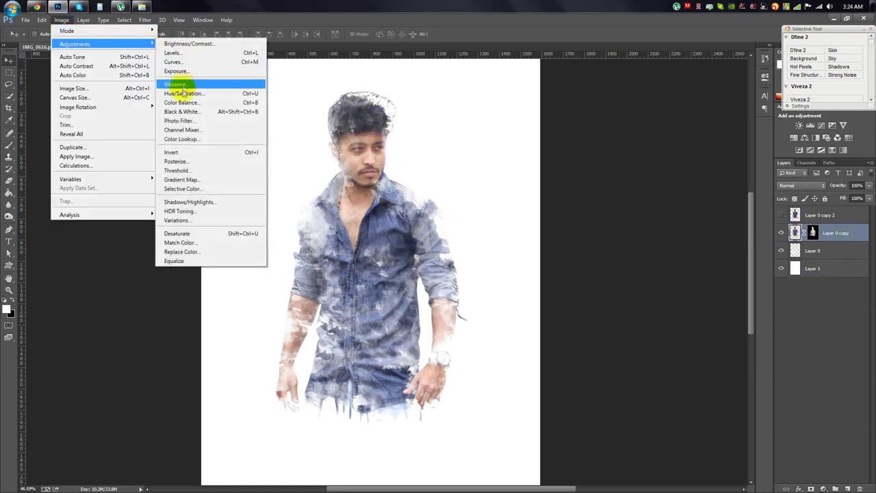
click(176, 85)
drag(518, 192, 544, 195)
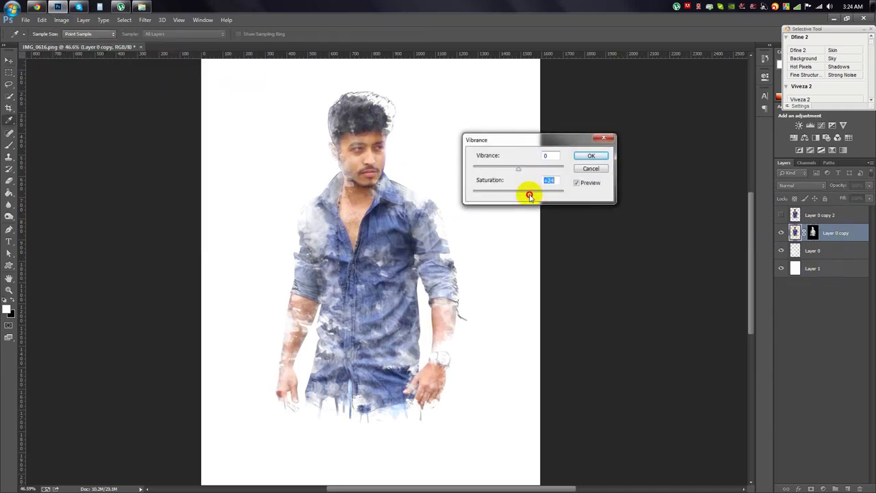
drag(518, 168, 555, 177)
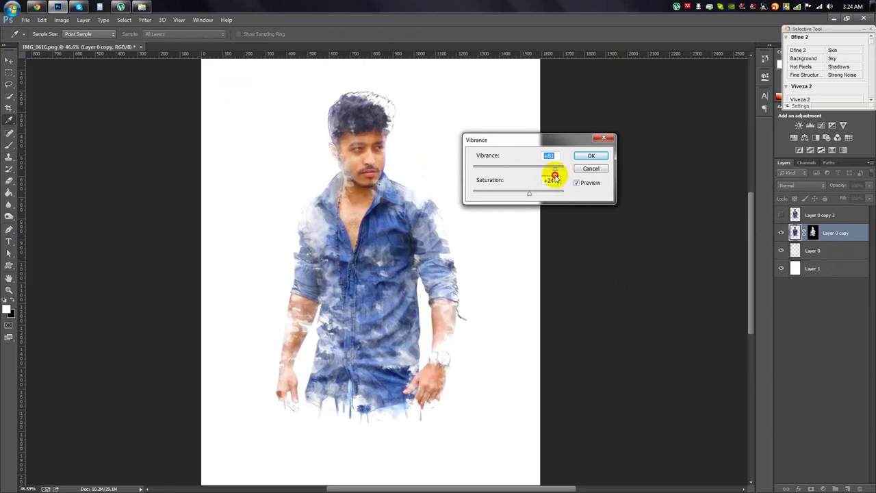
click(591, 155)
- Apply Brightness/Contrast with brightness -8 and contrast 26
click(60, 19)
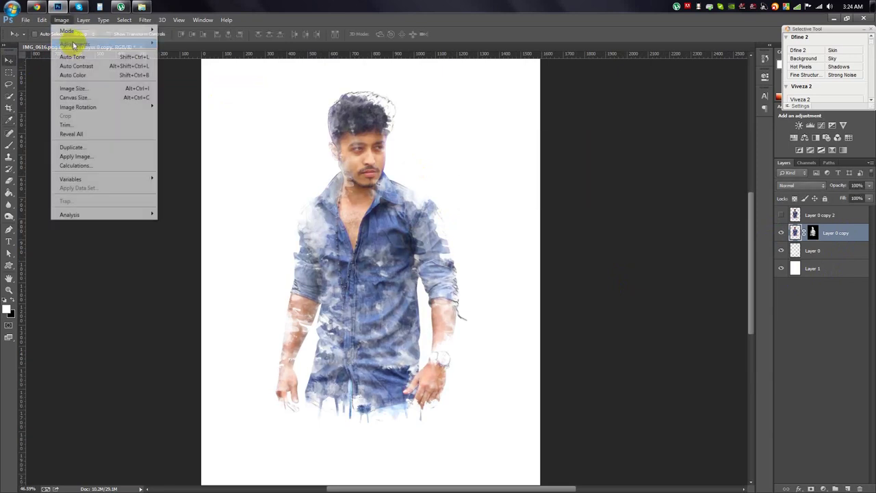
click(180, 43)
drag(416, 181, 429, 183)
mouse_move(439, 137)
mouse_down()
mouse_move(528, 148)
mouse_move(505, 171)
mouse_move(519, 195)
mouse_up()
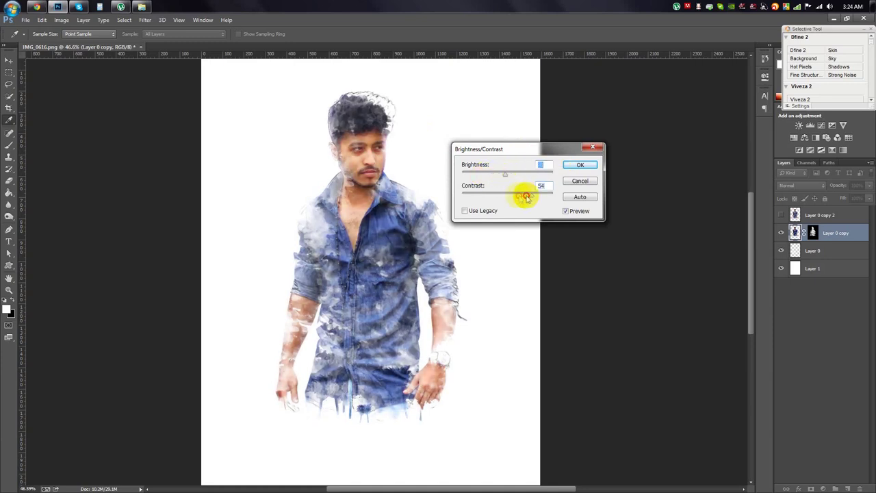
click(580, 166)
- Lower vibrance to -38, then target the Layer 0 copy mask with the Brush
click(61, 20)
click(213, 84)
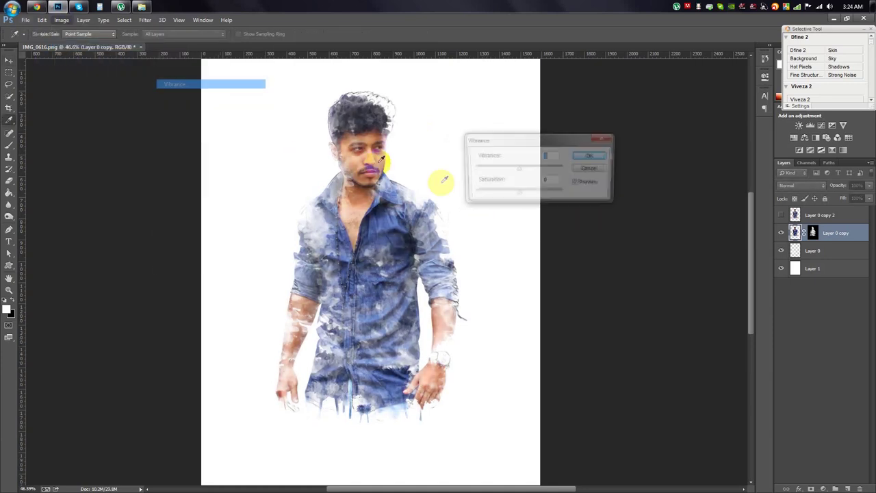
drag(518, 168, 484, 174)
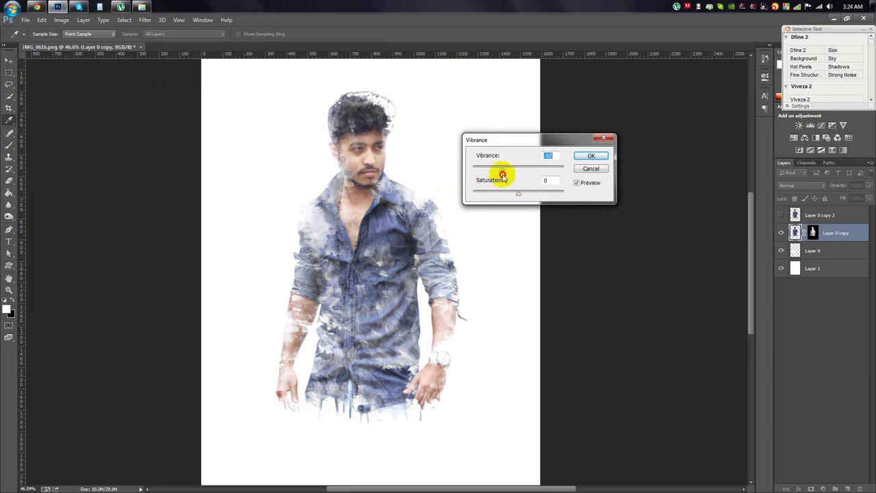
click(590, 156)
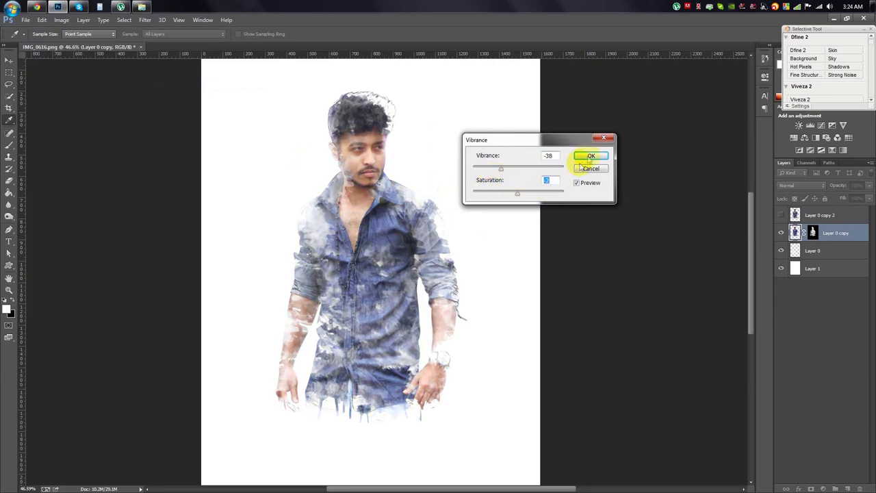
key(v)
scroll(361, 191, up, 1)
scroll(361, 190, down, 2)
scroll(363, 195, up, 4)
key(b)
click(812, 233)
- Paint more watercolor texture into the top of the hair
drag(445, 150, 429, 233)
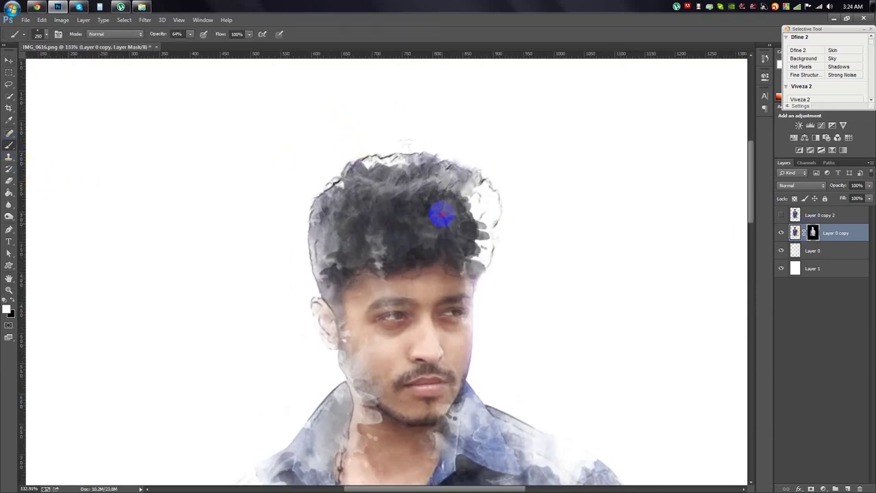
scroll(382, 328, down, 2)
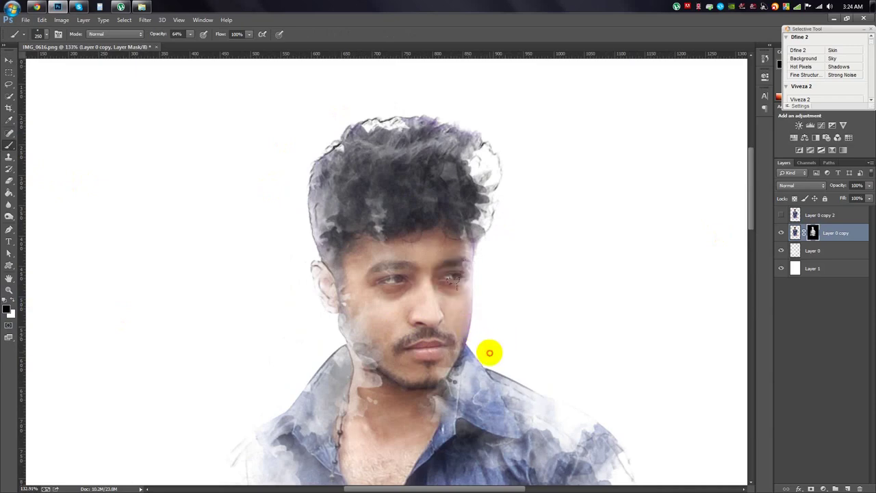
scroll(463, 293, down, 5)
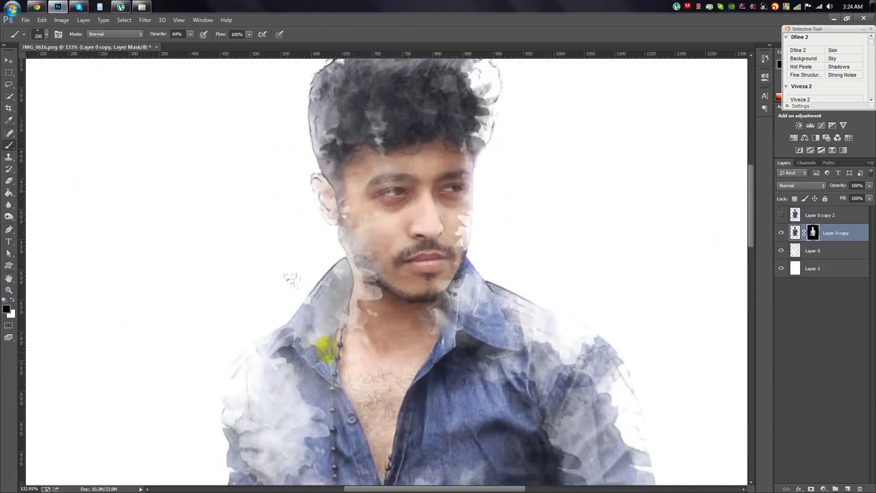
scroll(541, 384, down, 4)
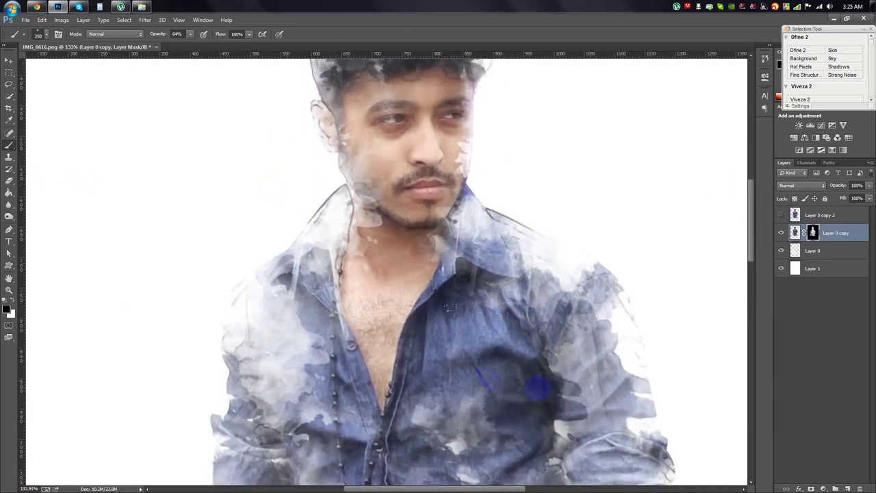
- Check the brush presets, then brush texture into the left collar and neck
right_click(483, 370)
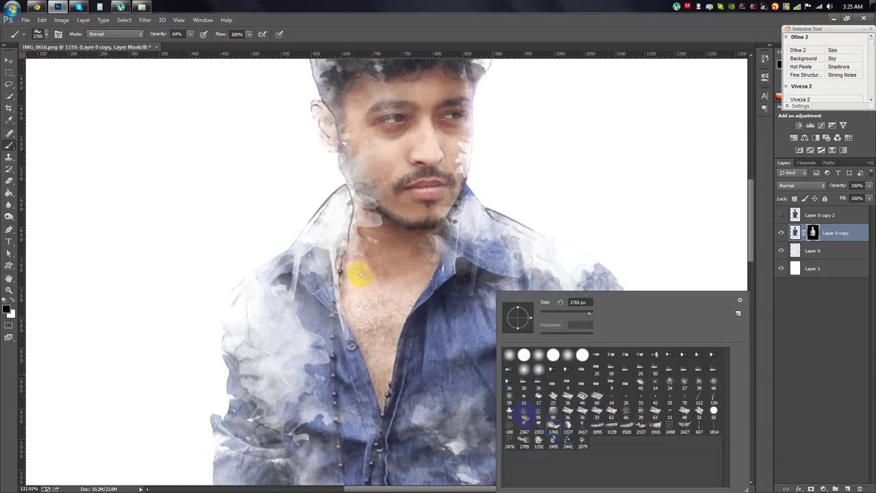
key(Return)
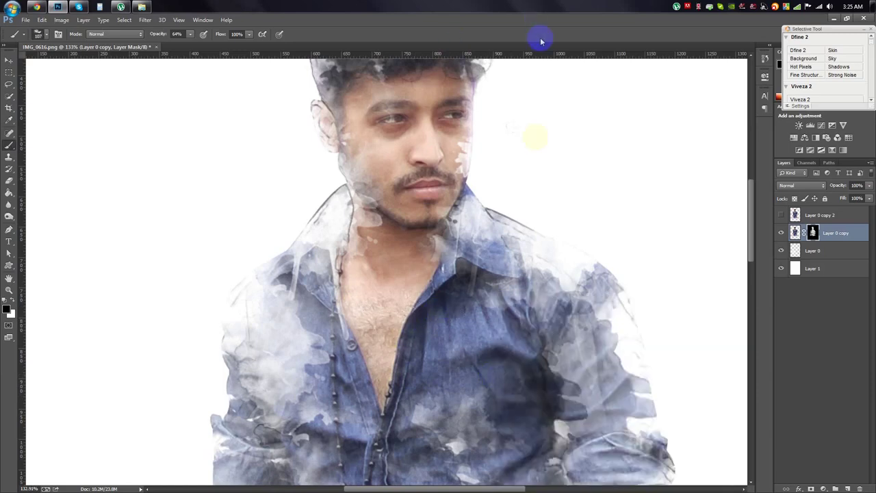
scroll(449, 330, down, 5)
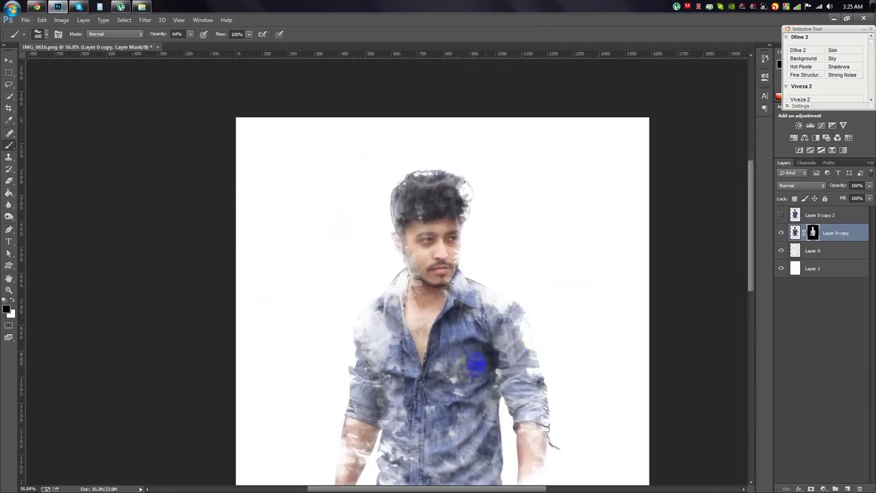
scroll(634, 358, down, 3)
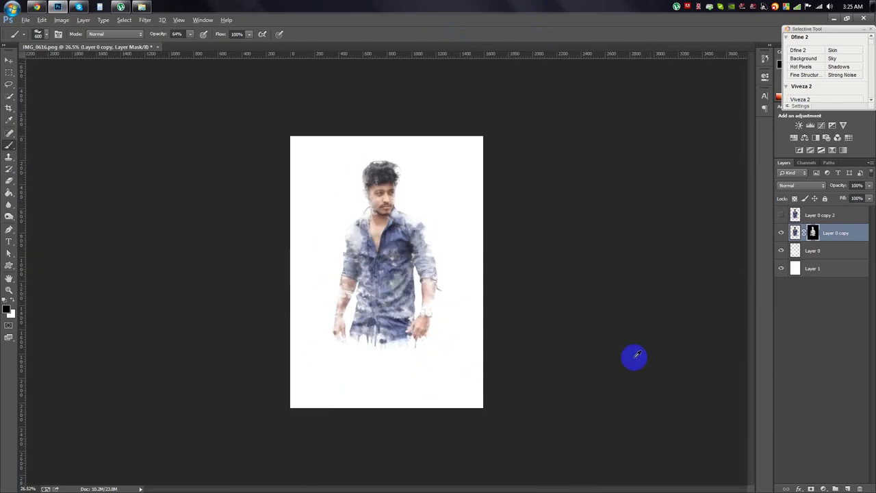
scroll(388, 236, up, 3)
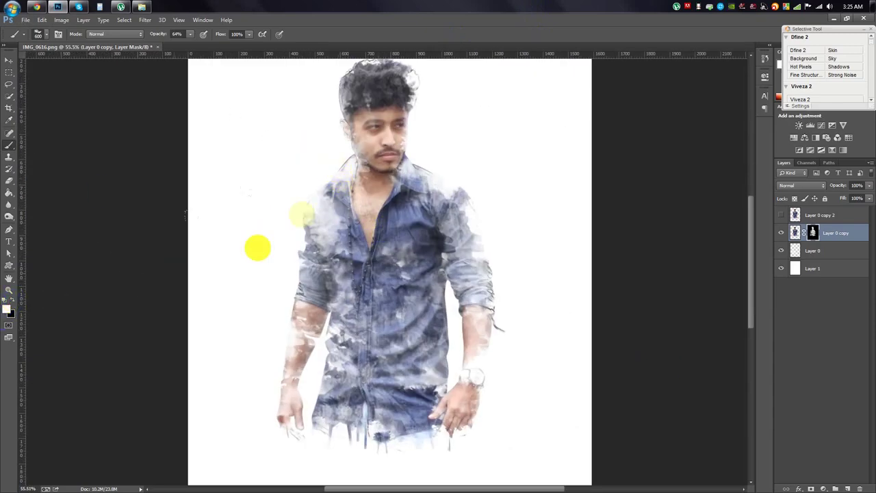
mouse_move(345, 157)
mouse_down()
mouse_move(332, 167)
mouse_move(419, 145)
mouse_up()
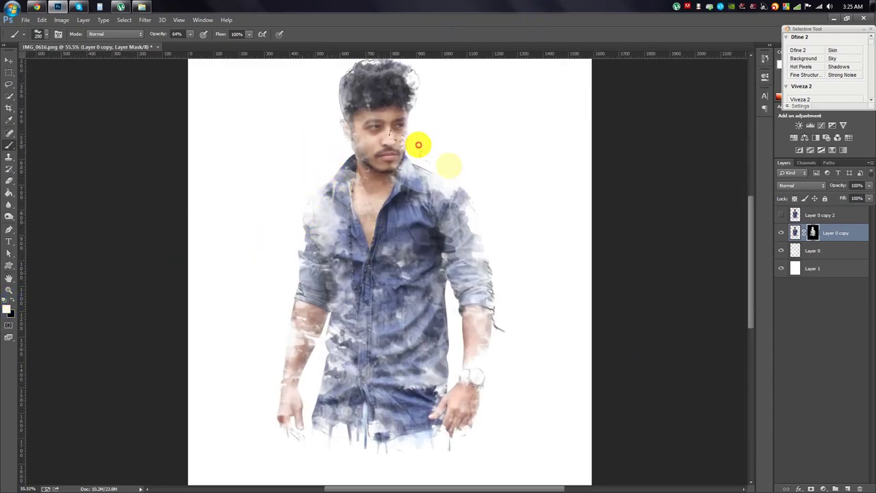
scroll(262, 131, up, 1)
scroll(268, 137, up, 1)
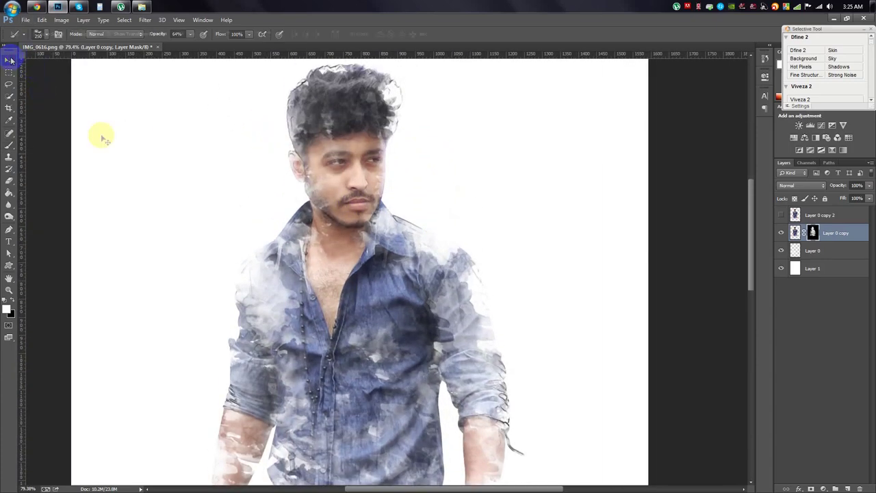
- Show the Layer 0 copy 2 photo layer on top and select it
key(v)
scroll(383, 260, down, 3)
scroll(383, 260, up, 1)
click(822, 215)
click(781, 215)
- Replace Layer 0 copy 2 with a new empty Layer 2 clipped to Layer 0 copy
click(781, 215)
mouse_move(821, 215)
mouse_down()
mouse_move(828, 398)
mouse_move(859, 488)
mouse_up()
click(847, 488)
right_click(829, 218)
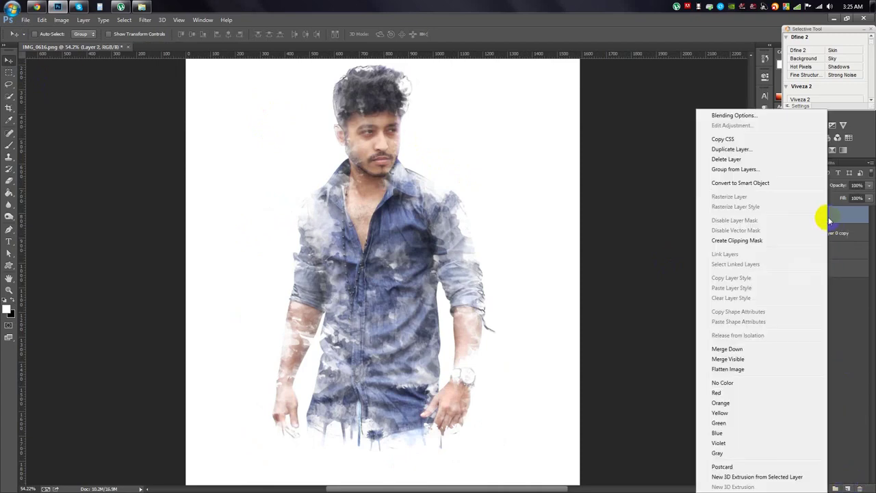
click(743, 238)
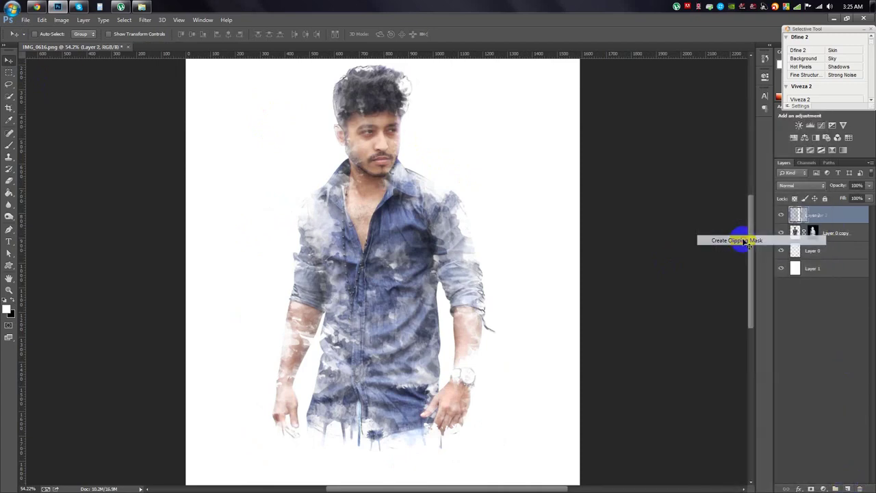
- Choose a very large soft brush and set the foreground to orange FF4800
click(9, 148)
right_click(330, 226)
click(419, 361)
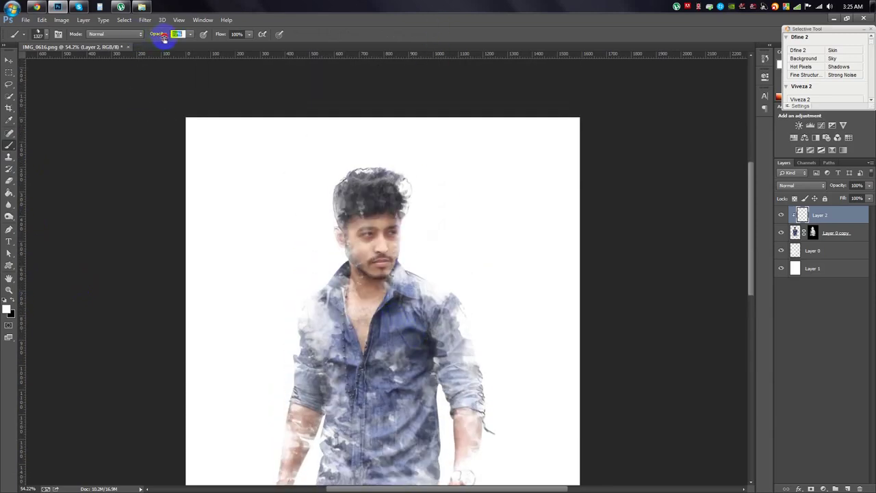
click(7, 309)
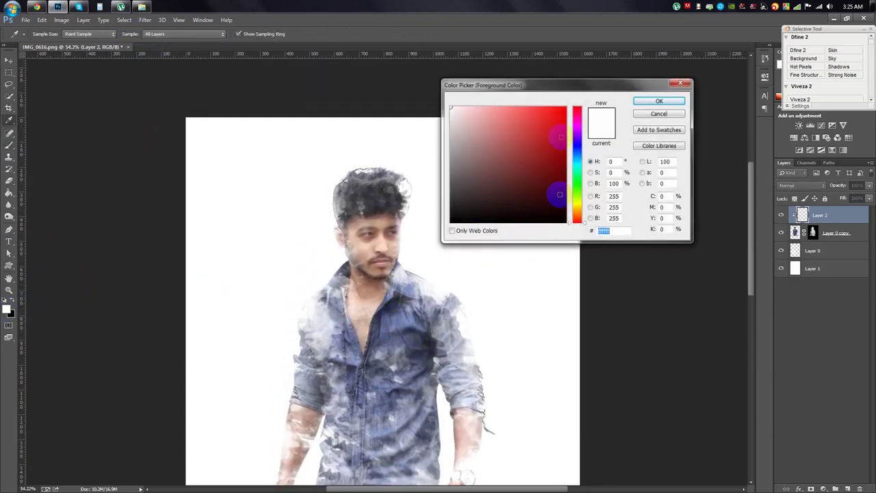
click(577, 217)
drag(552, 137, 578, 100)
click(659, 101)
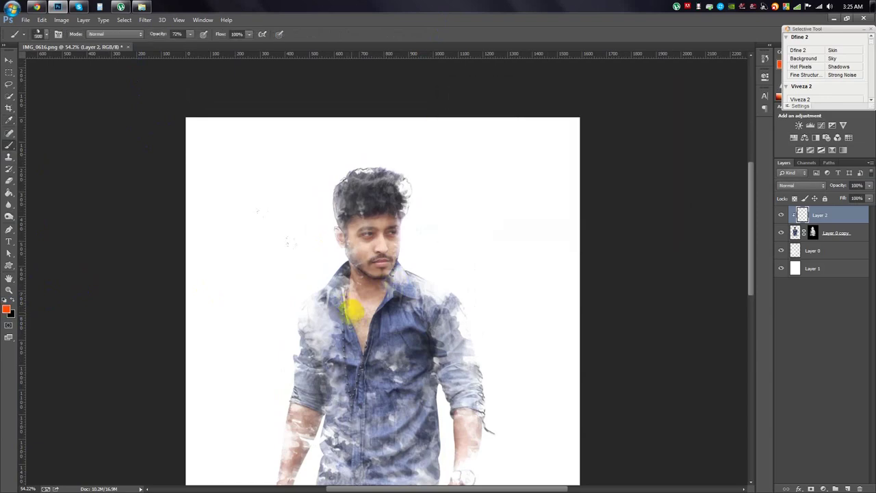
- Paint orange over the left shoulder and chest, undoing a stray stroke on the hair
click(334, 207)
key(ctrl+z)
click(329, 293)
click(369, 308)
- Set Layer 2's blend mode to Color after trying Overlay, and pick a cyan hue
click(801, 185)
click(791, 304)
scroll(800, 192, down, 3)
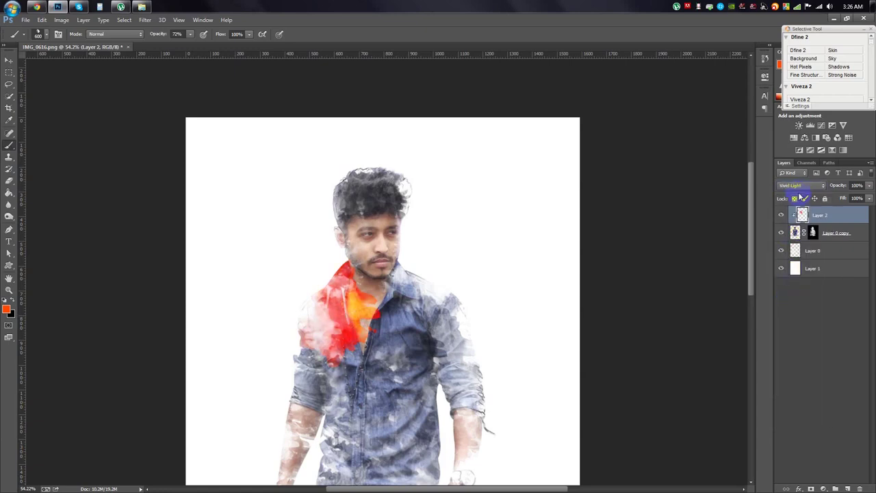
scroll(800, 191, down, 1)
click(797, 185)
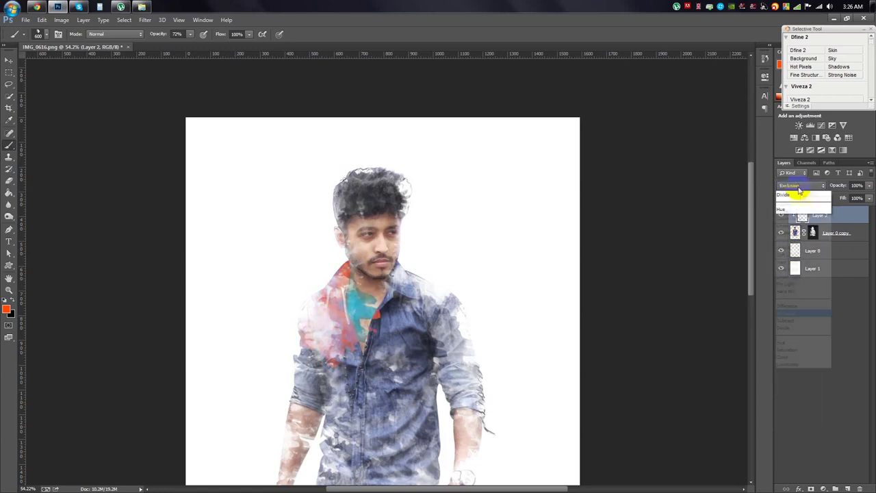
click(789, 415)
click(8, 308)
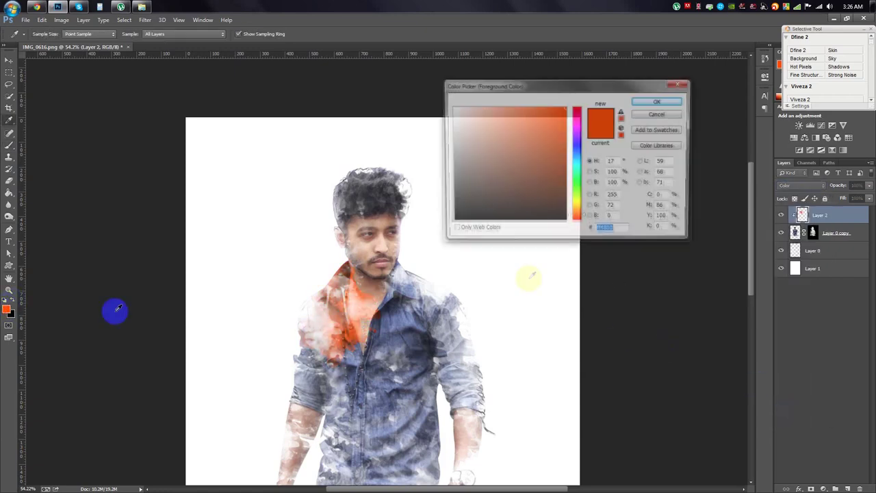
click(584, 163)
- Brush cyan across the right shoulder, then paint purple over both sleeves
click(651, 96)
drag(447, 330, 558, 356)
scroll(560, 361, down, 3)
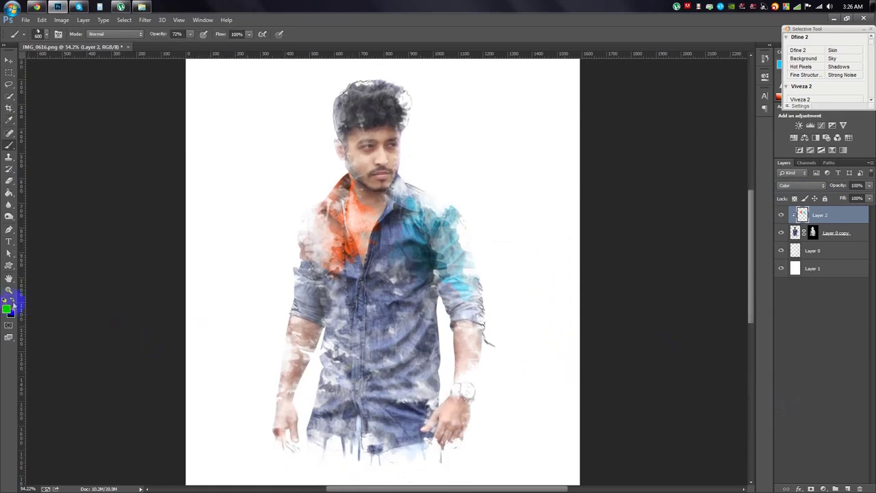
click(8, 308)
drag(577, 212, 578, 137)
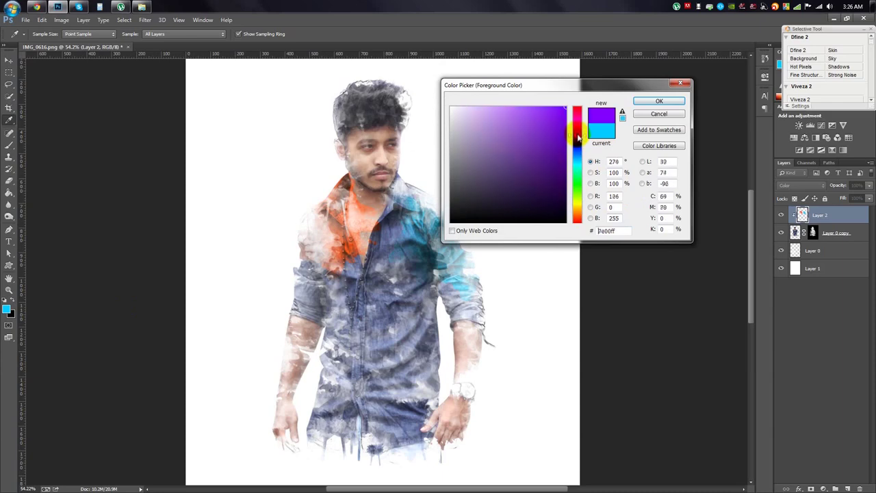
click(646, 101)
drag(475, 229, 465, 355)
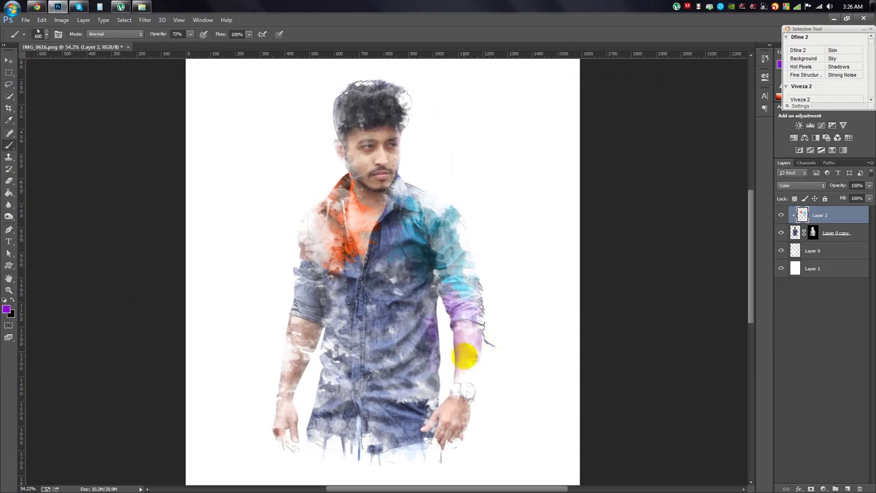
click(333, 320)
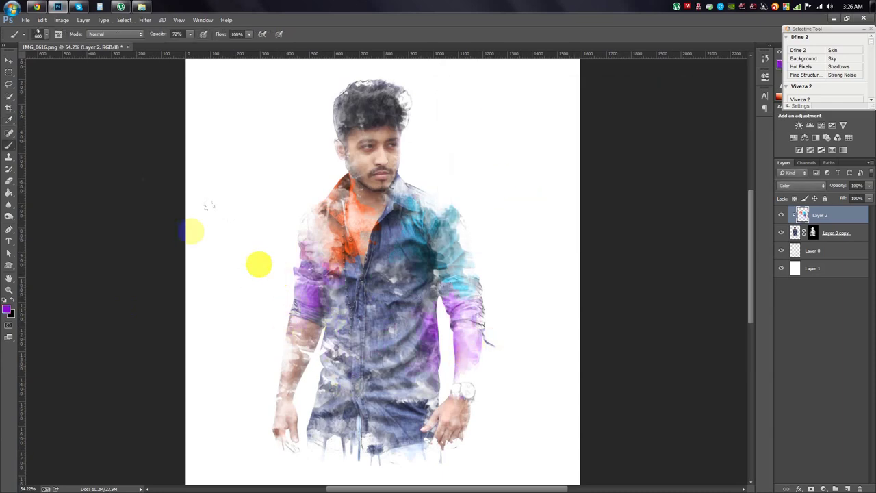
- Paint green patches on the chest and the arm on the figure's left
click(8, 308)
click(580, 190)
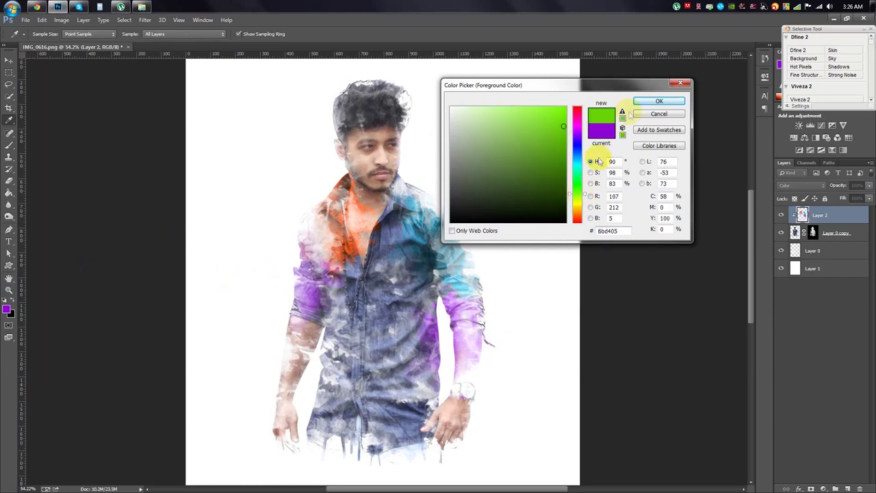
click(660, 101)
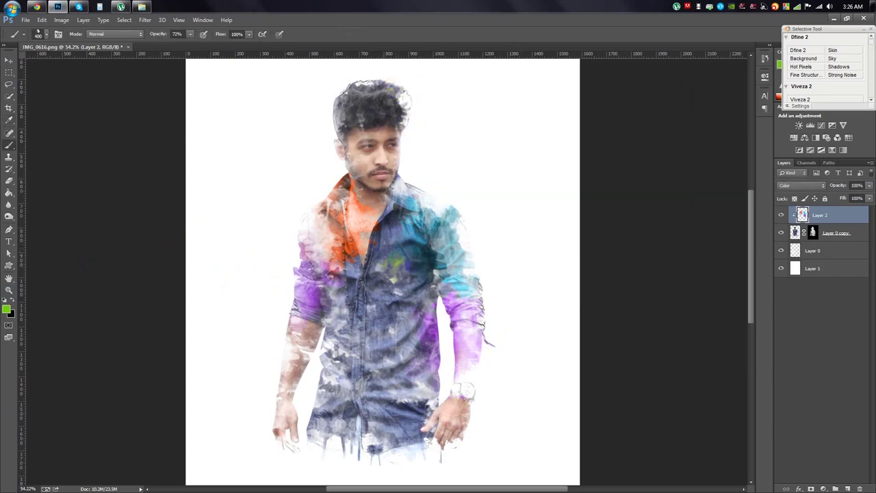
drag(409, 291, 413, 284)
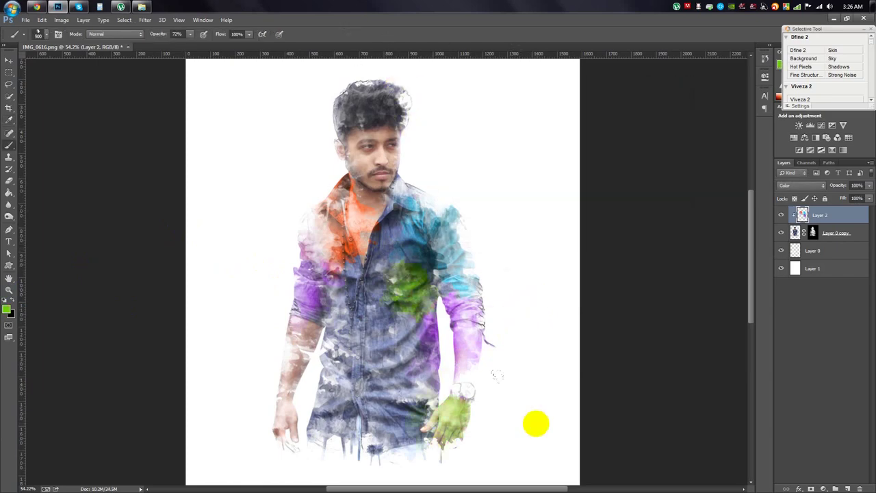
right_click(521, 306)
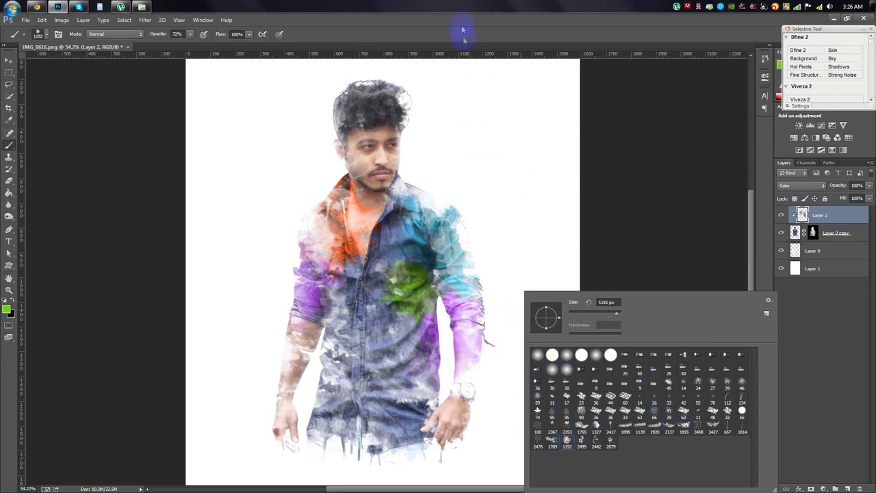
click(248, 358)
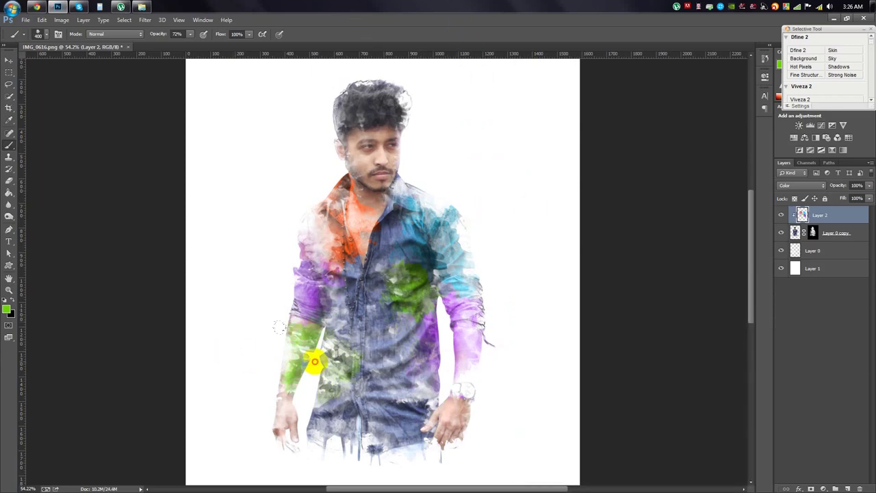
click(6, 310)
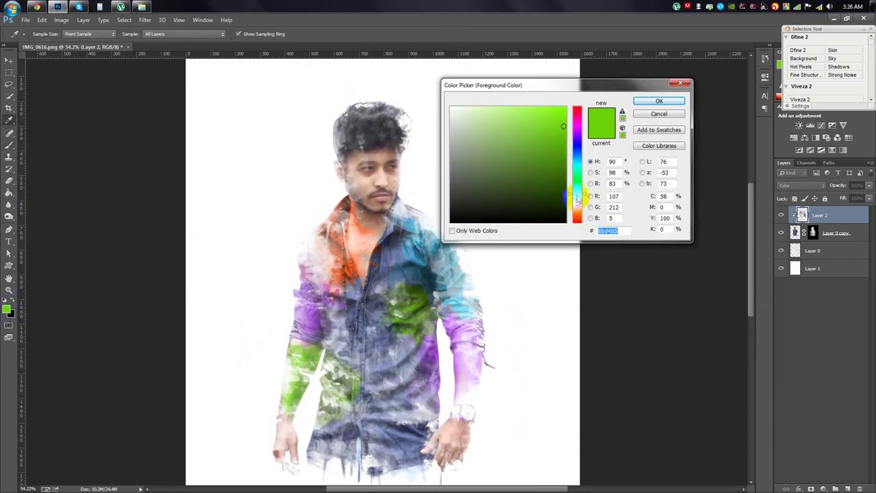
- Change the foreground colour from golden orange to blue
click(659, 101)
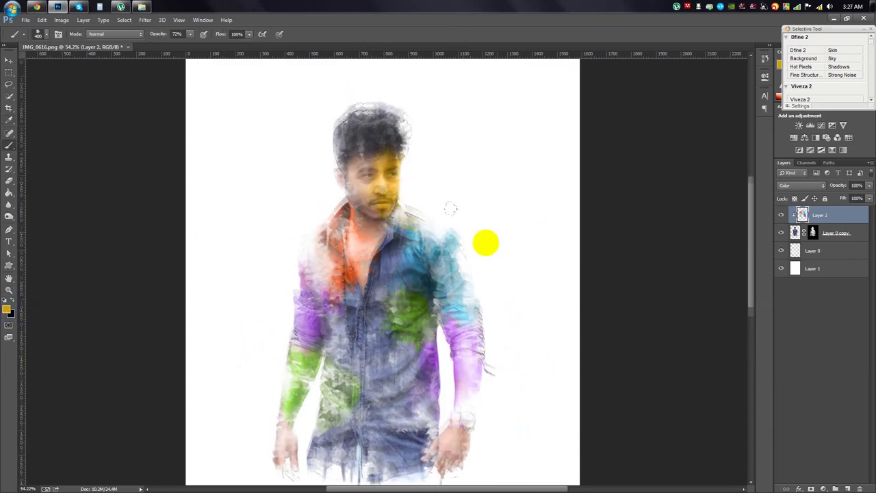
scroll(481, 247, up, 3)
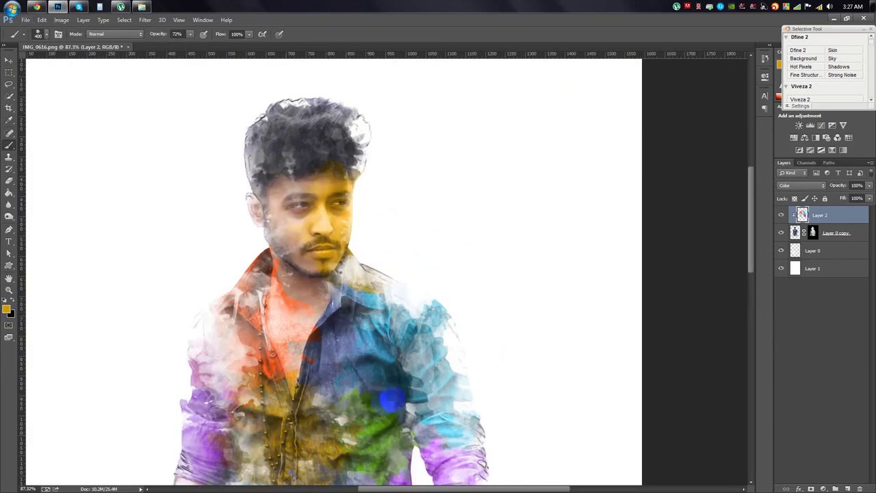
scroll(382, 401, down, 1)
click(6, 310)
click(579, 161)
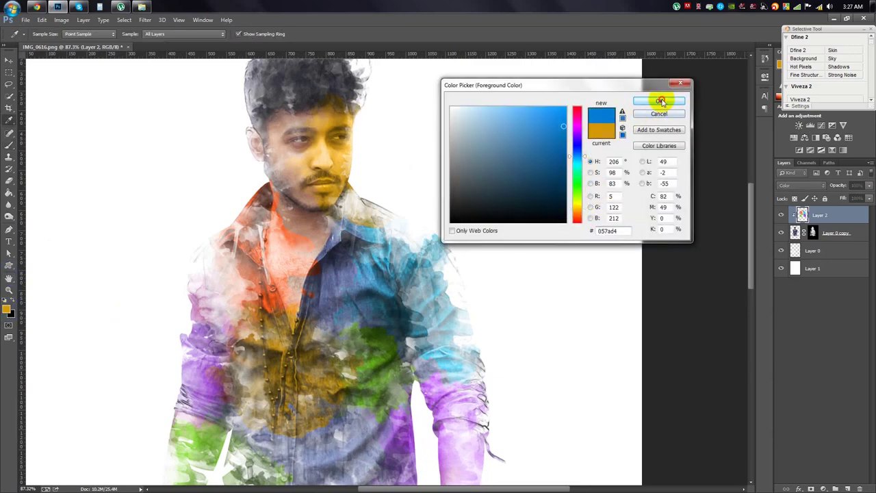
click(659, 101)
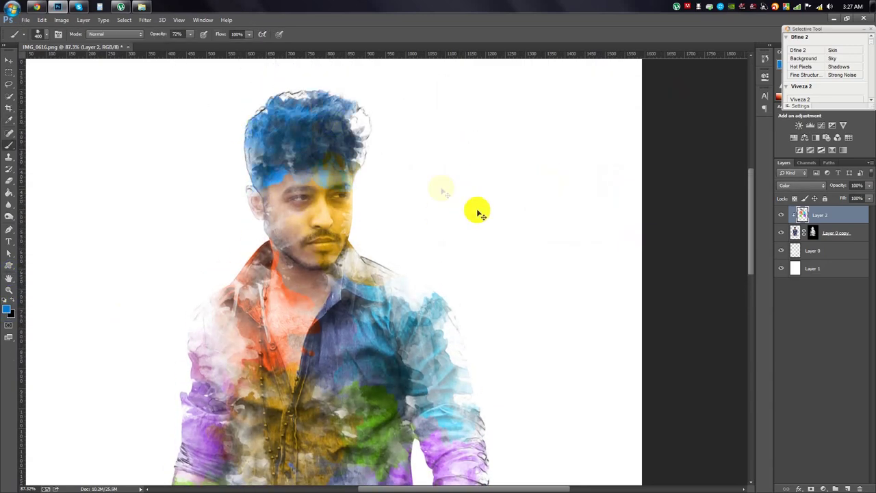
- Try a purple stroke over the cheek, then undo it
click(6, 311)
drag(578, 161, 577, 128)
click(659, 100)
drag(294, 205, 280, 223)
key(ctrl+z)
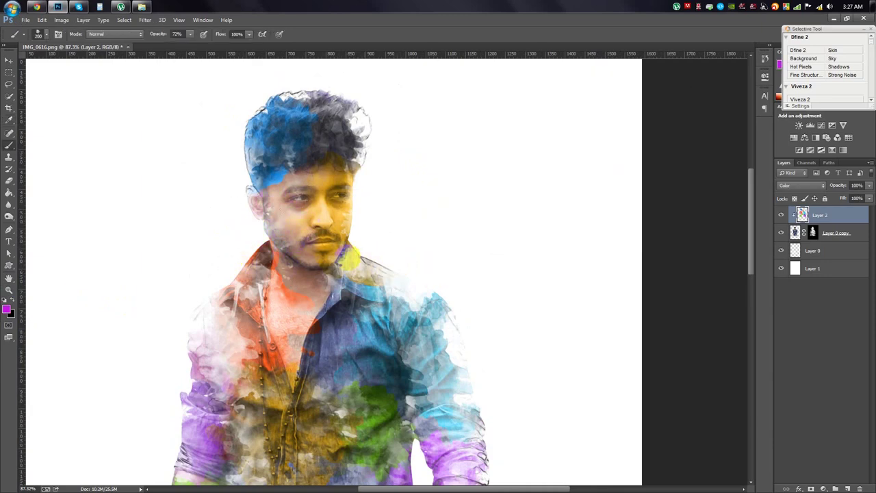
scroll(346, 313, down, 2)
scroll(346, 313, down, 3)
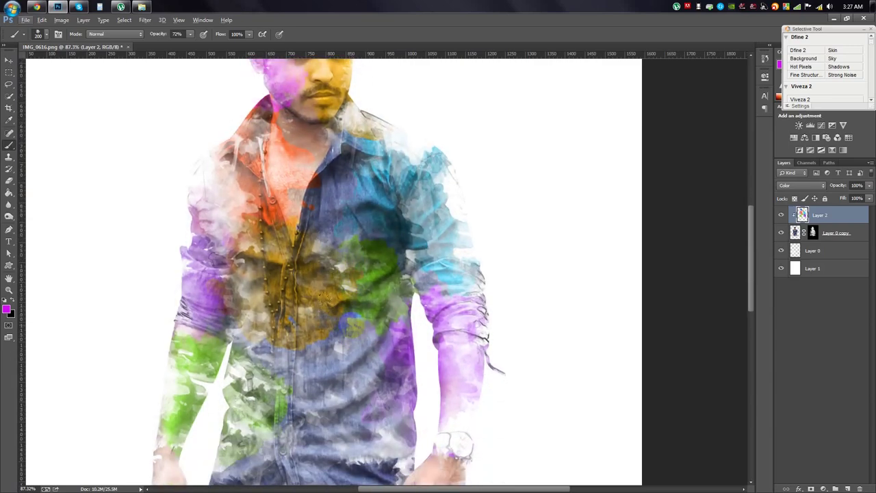
- Pick a cyan foreground colour and check the brush presets
click(7, 310)
click(579, 164)
click(654, 100)
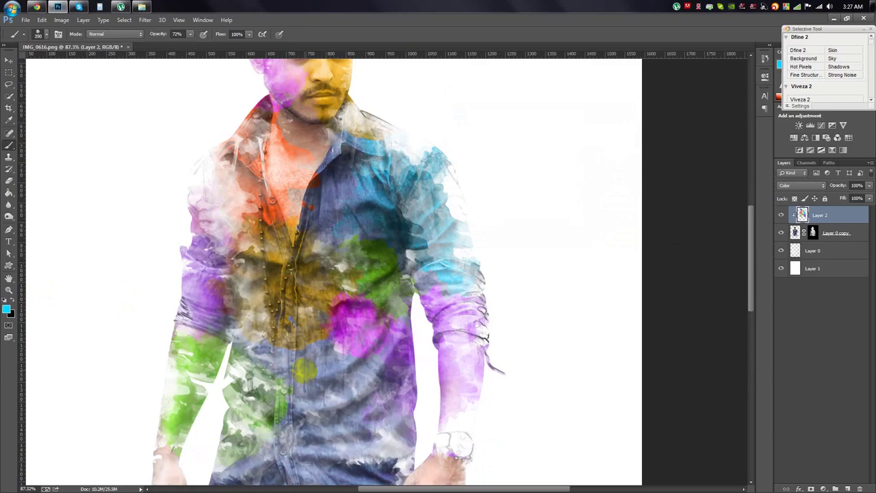
scroll(309, 371, down, 3)
scroll(440, 368, up, 1)
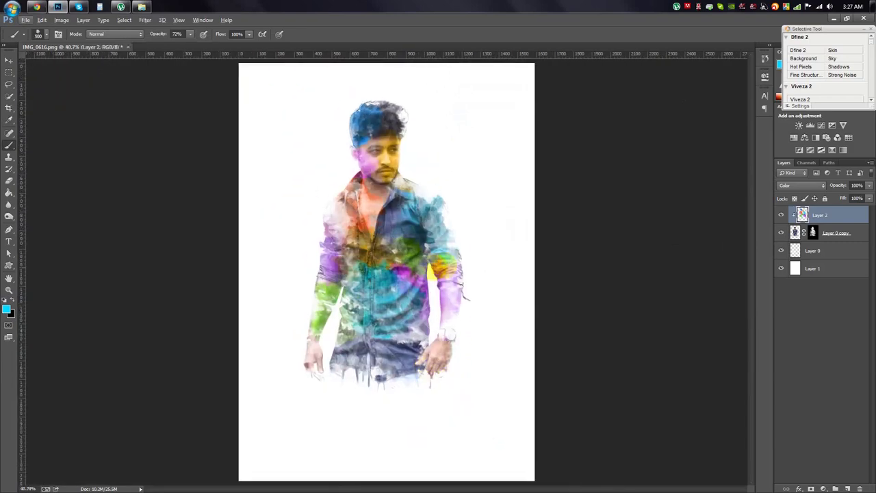
scroll(446, 205, up, 2)
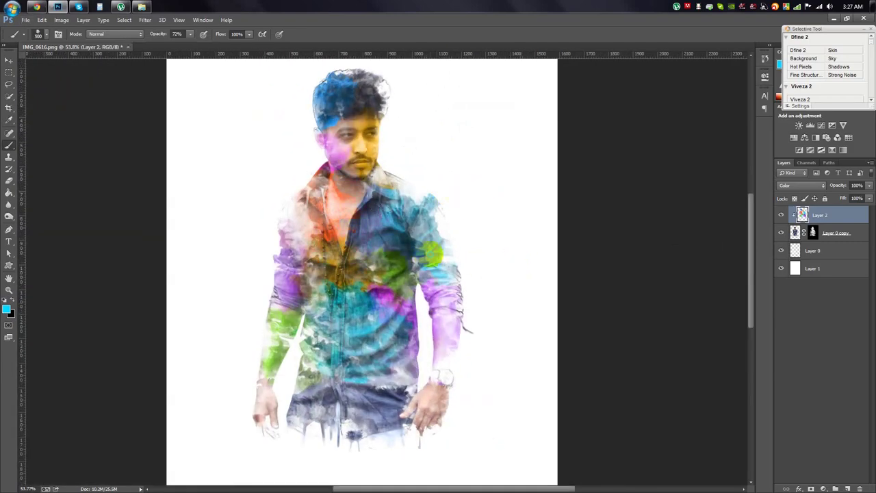
right_click(431, 254)
click(7, 310)
- Set a red-orange foreground and paint it over the waist
click(579, 219)
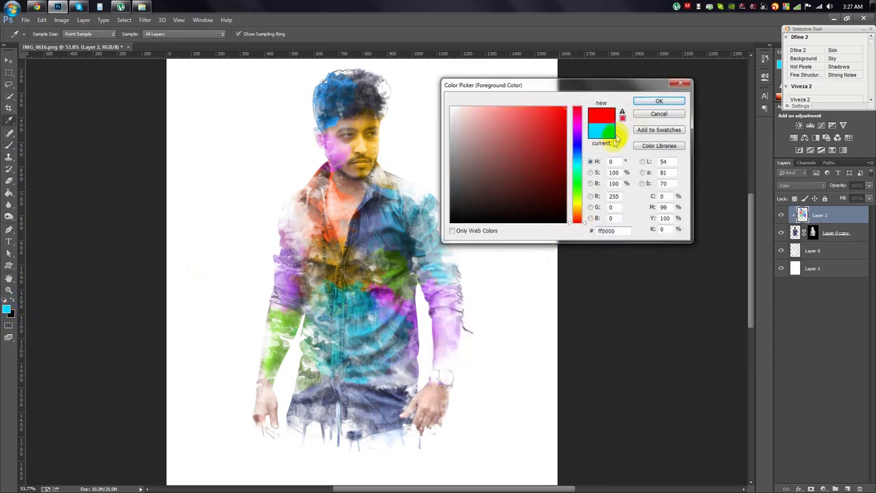
click(653, 100)
click(8, 311)
click(583, 216)
click(582, 221)
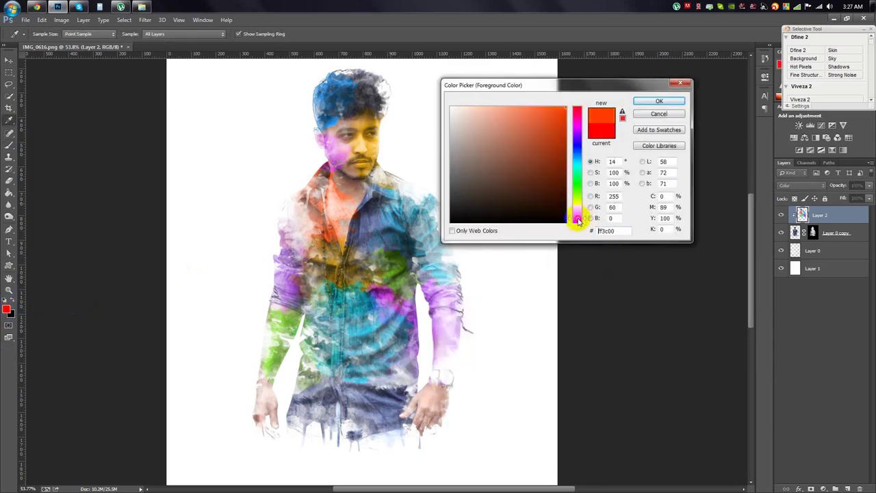
click(661, 100)
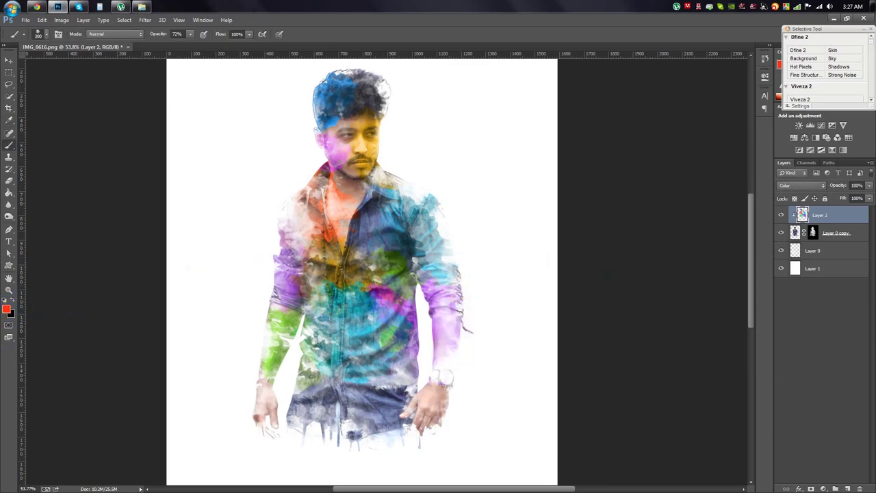
drag(400, 419, 404, 415)
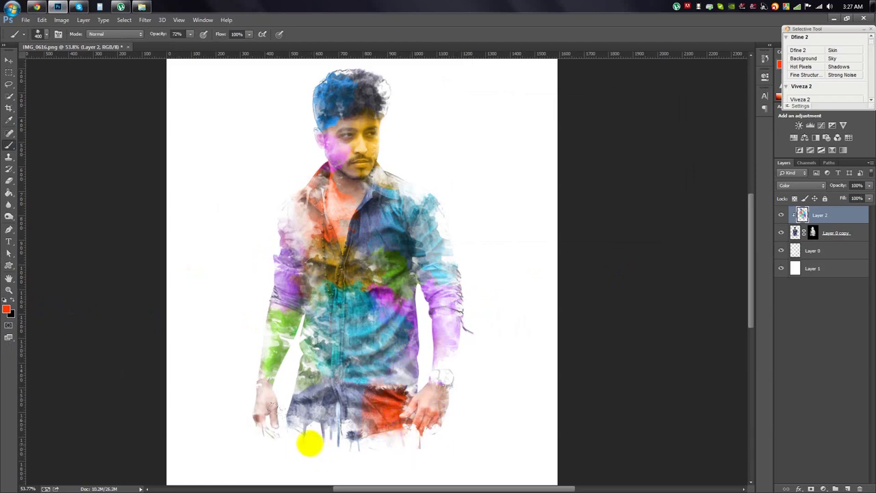
- Paint dark blue over the trousers
click(9, 310)
click(583, 148)
click(525, 223)
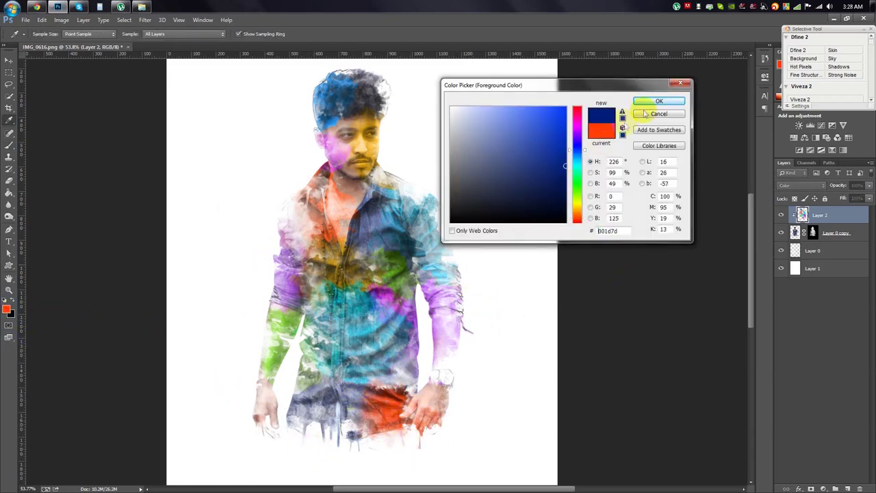
click(661, 100)
drag(308, 417, 407, 437)
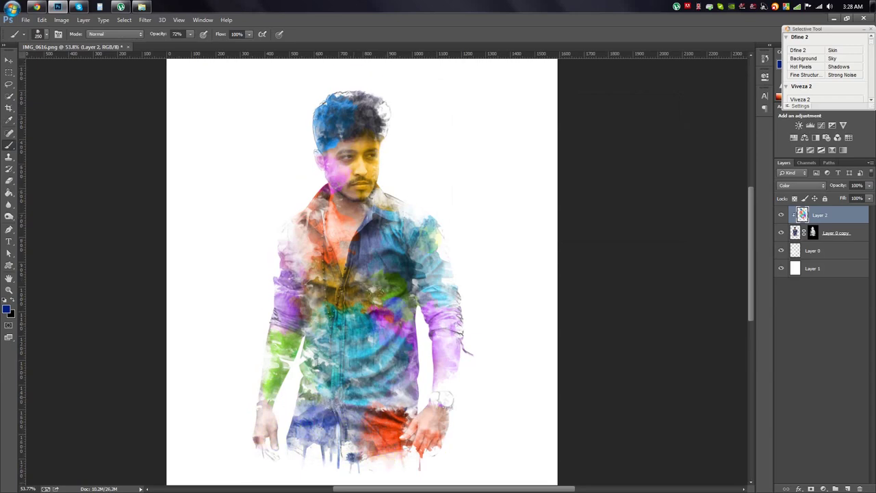
- Zoom in and shift the foreground from blue to a magenta pink
key(ctrl+plus)
key(ctrl+plus)
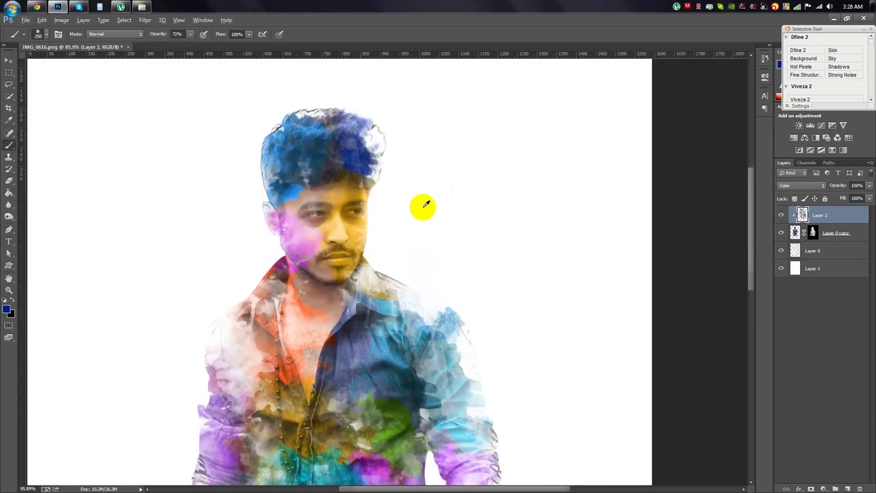
click(8, 310)
drag(583, 132, 600, 109)
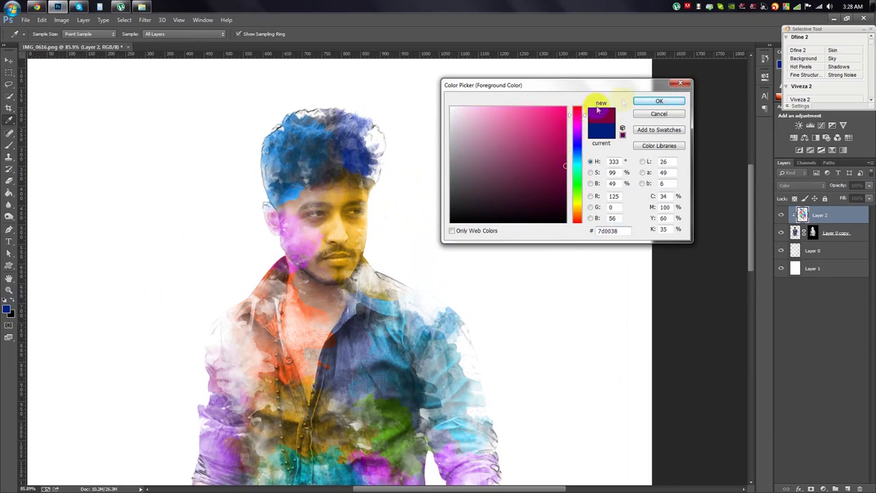
click(660, 100)
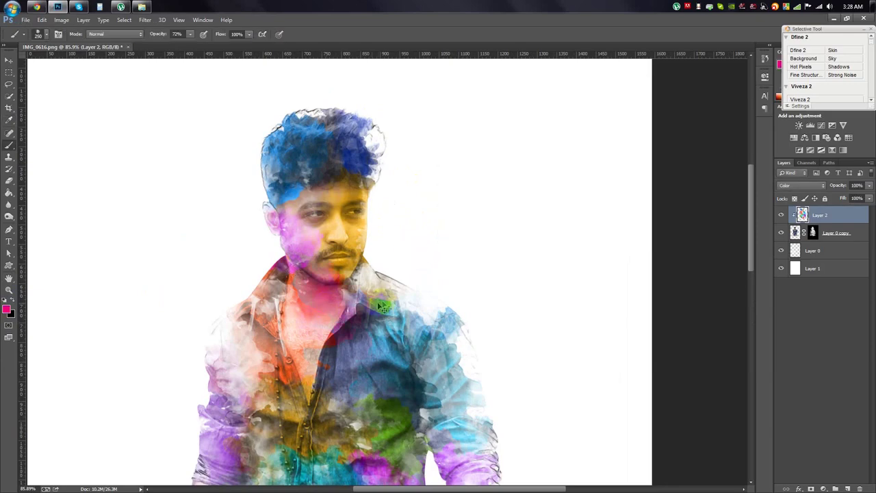
- Zoom out and scroll to review the pink-tinted portrait
key(ctrl+minus)
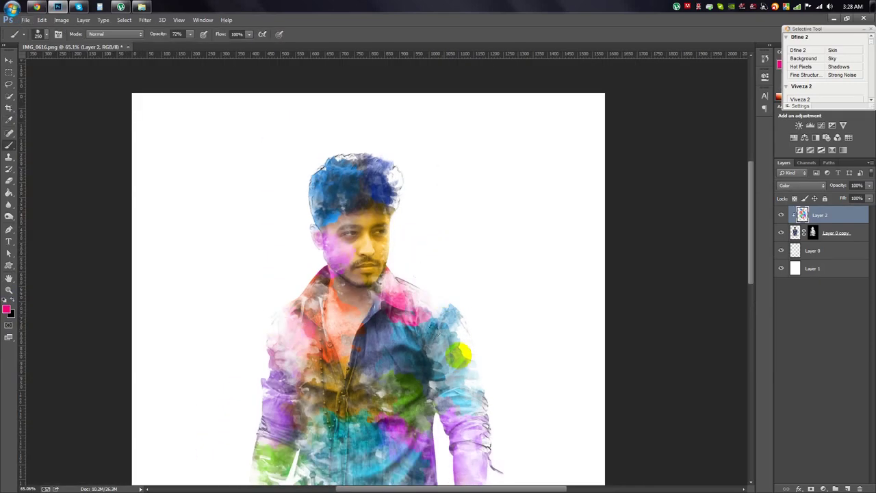
scroll(366, 274, down, 3)
scroll(452, 409, down, 2)
scroll(452, 410, down, 1)
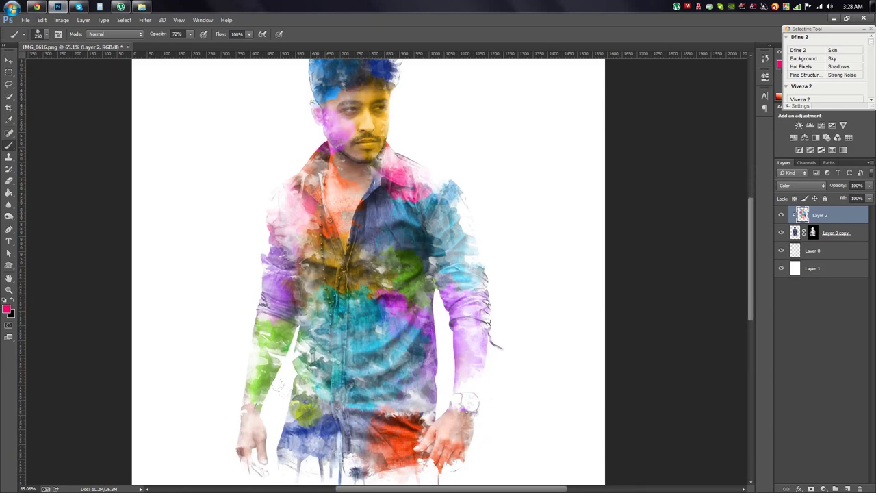
scroll(278, 384, down, 2)
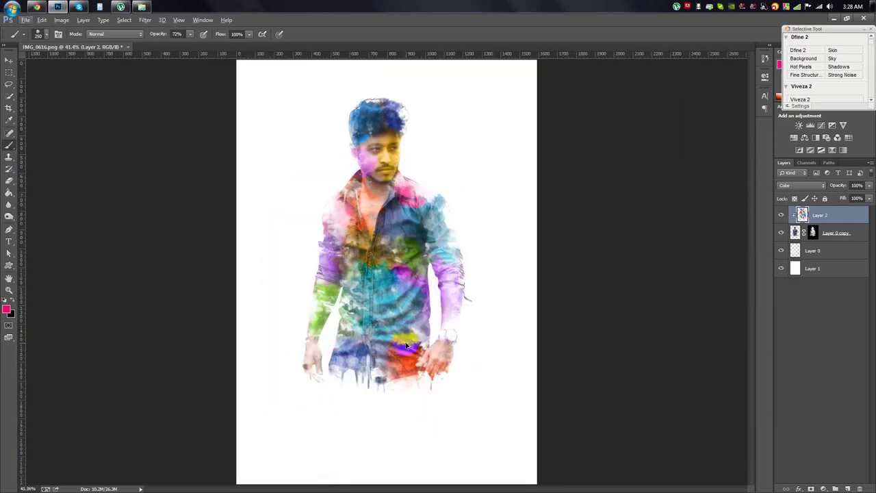
scroll(459, 346, up, 1)
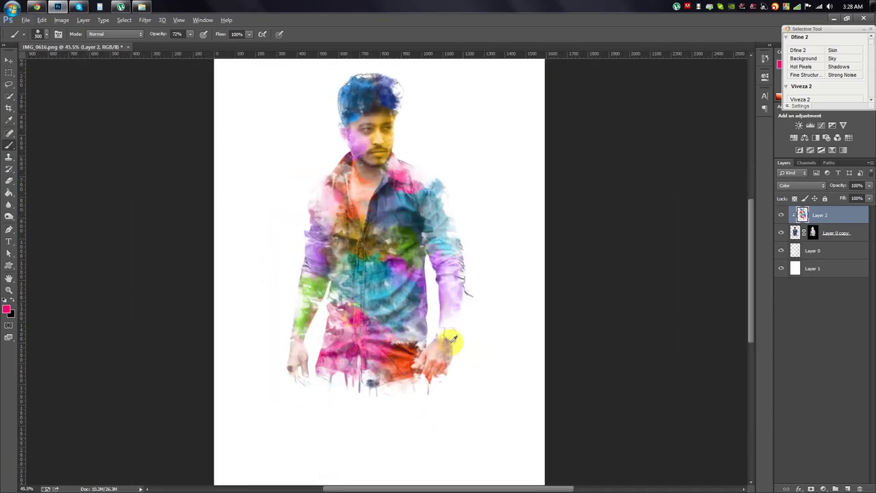
click(9, 60)
scroll(313, 244, down, 2)
scroll(313, 244, up, 1)
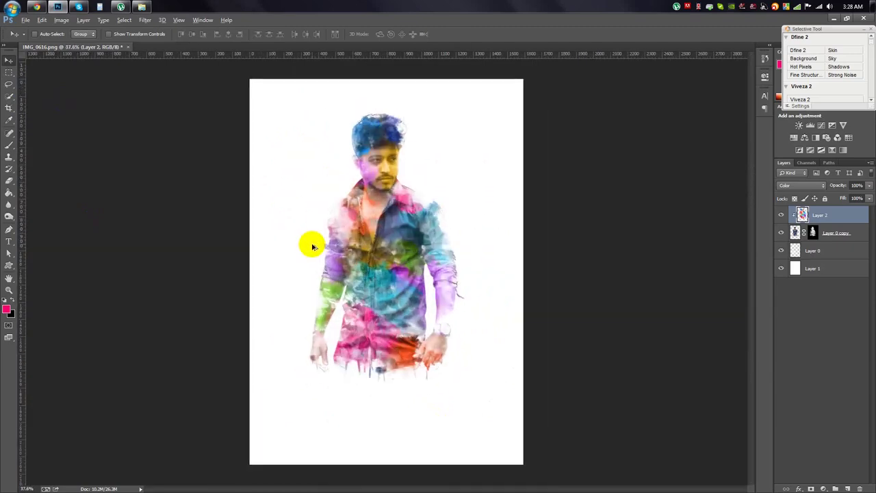
- Add a new layer beneath Layer 0 and create a Gradient fill layer
click(791, 252)
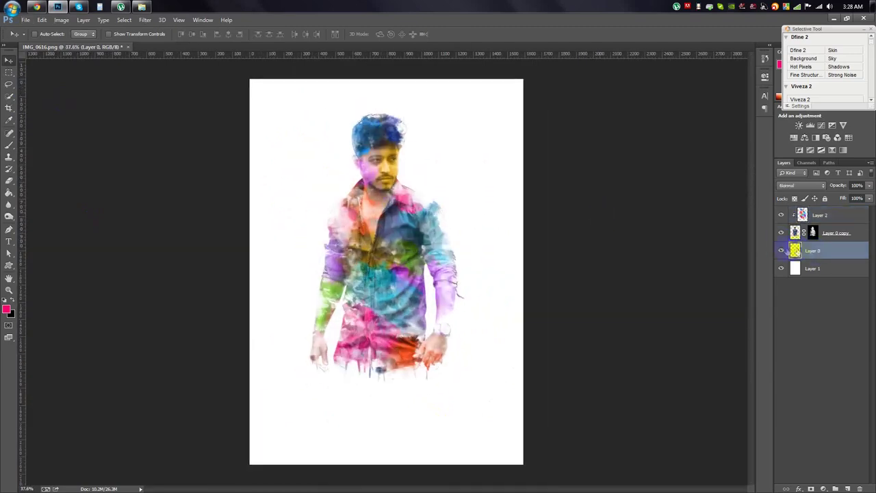
ctrl+click(848, 488)
click(823, 489)
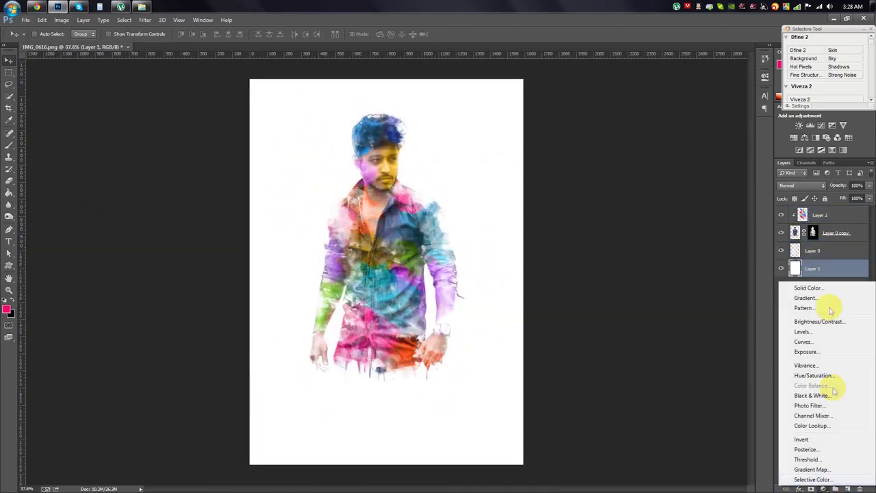
click(818, 305)
- Use a black-and-white gradient with Radial style, reversed
click(656, 152)
click(614, 169)
click(624, 159)
click(620, 166)
click(616, 176)
click(606, 211)
- Set gradient angle 6.71° and scale 347%, then lower the fill layer's opacity to 40%
click(618, 185)
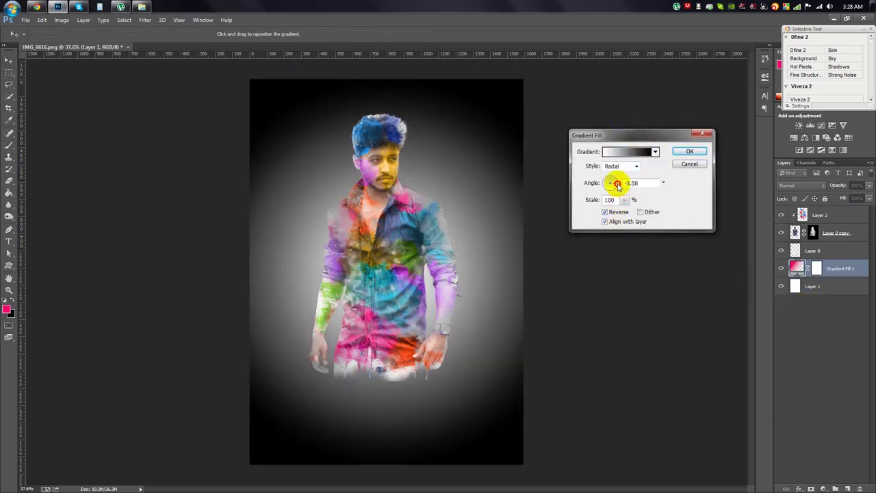
drag(625, 213, 632, 212)
drag(389, 267, 388, 255)
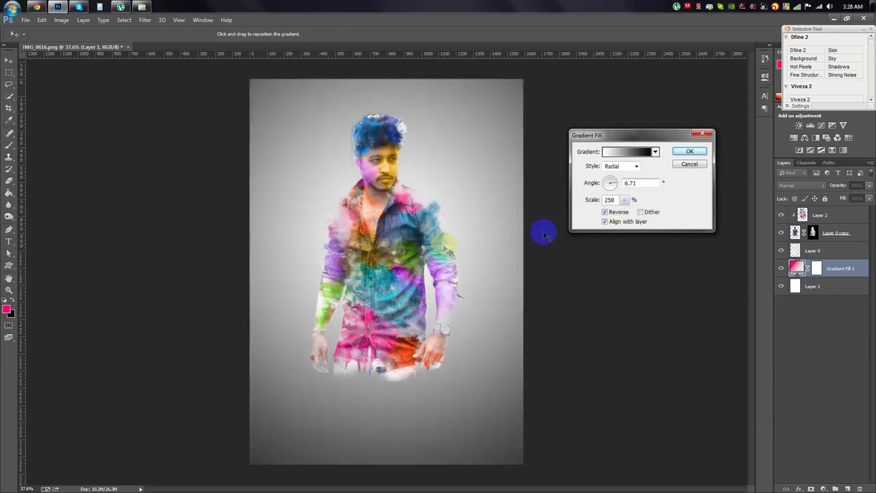
drag(627, 212, 621, 211)
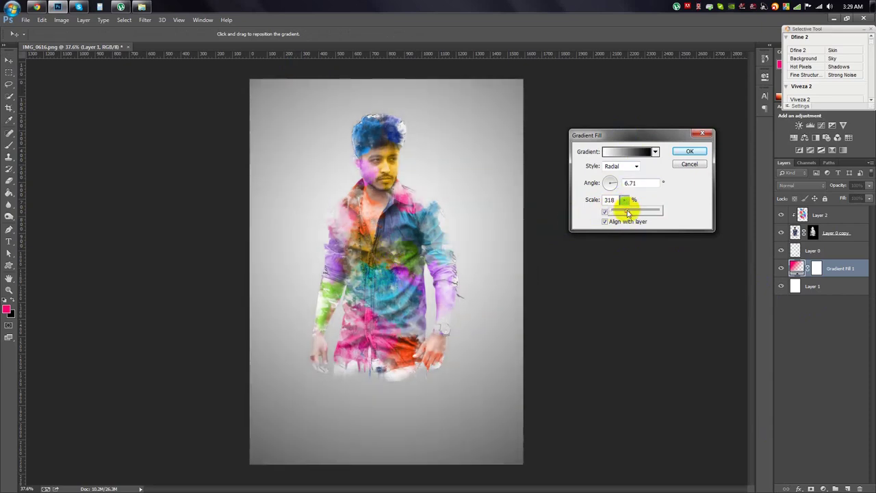
click(690, 151)
text(4)
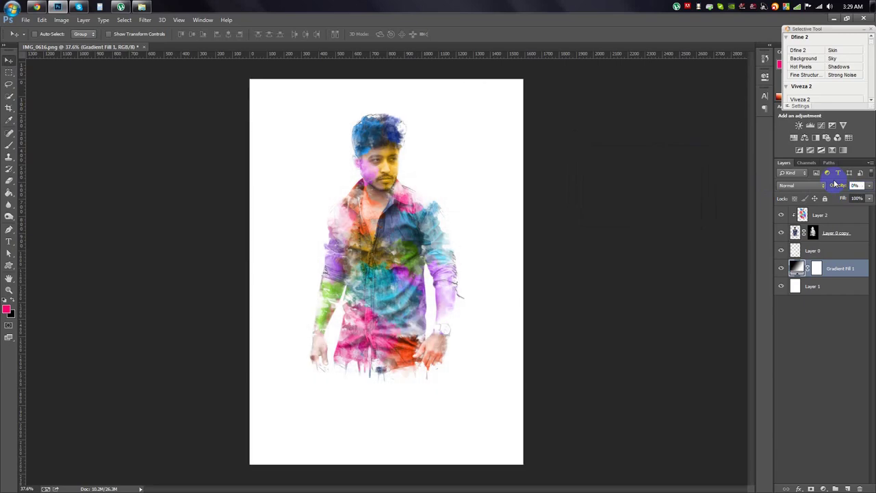
text(0)
click(584, 227)
- Make Layer 0 active and set up the Eraser with a 191 px brush preset
scroll(433, 385, up, 5)
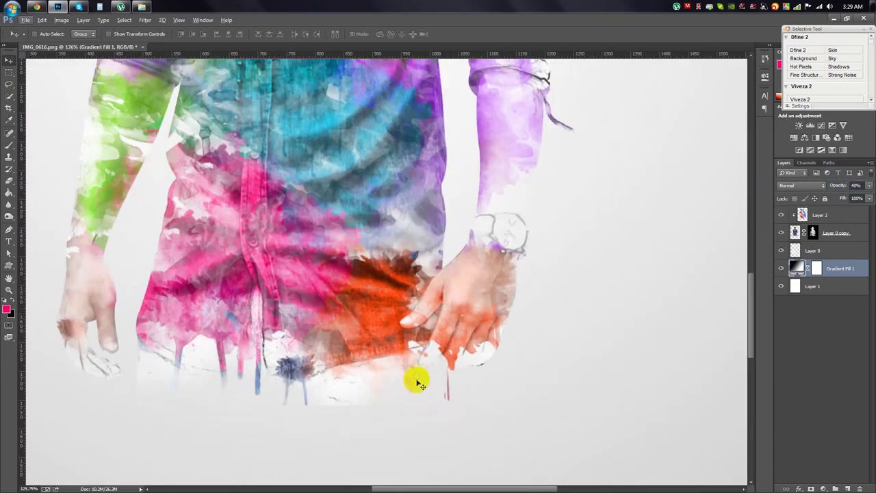
click(813, 234)
click(794, 250)
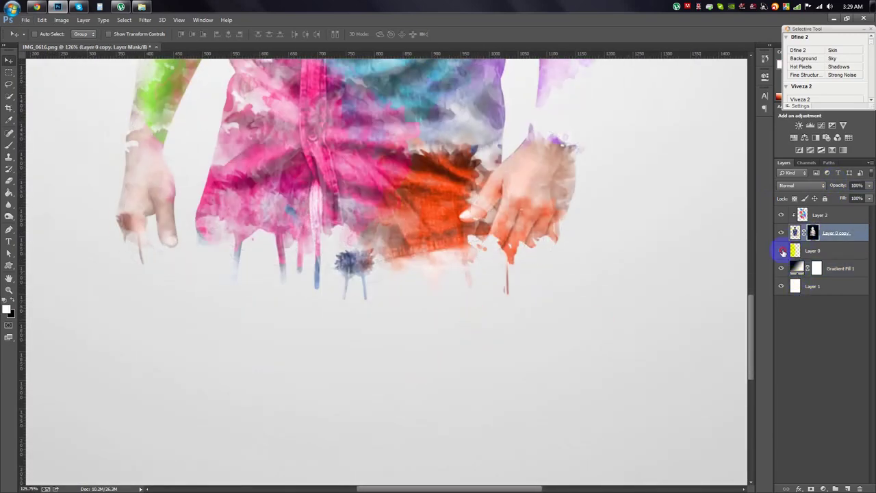
click(9, 182)
right_click(456, 378)
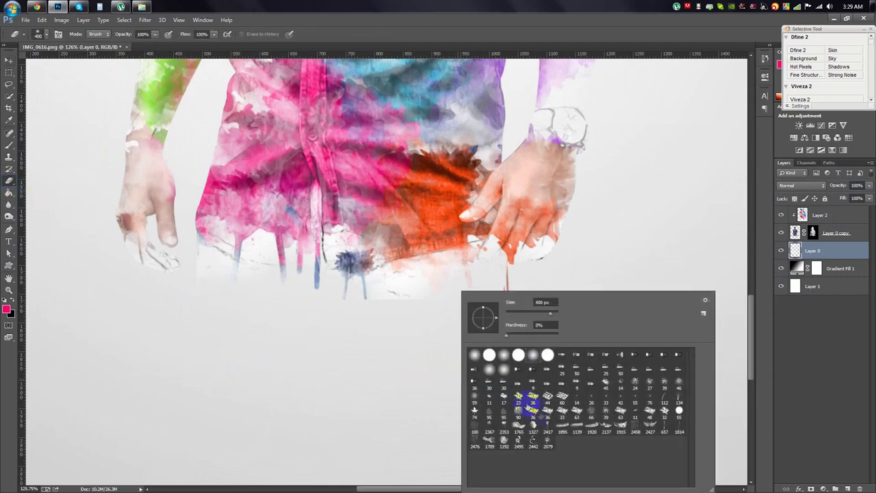
click(522, 428)
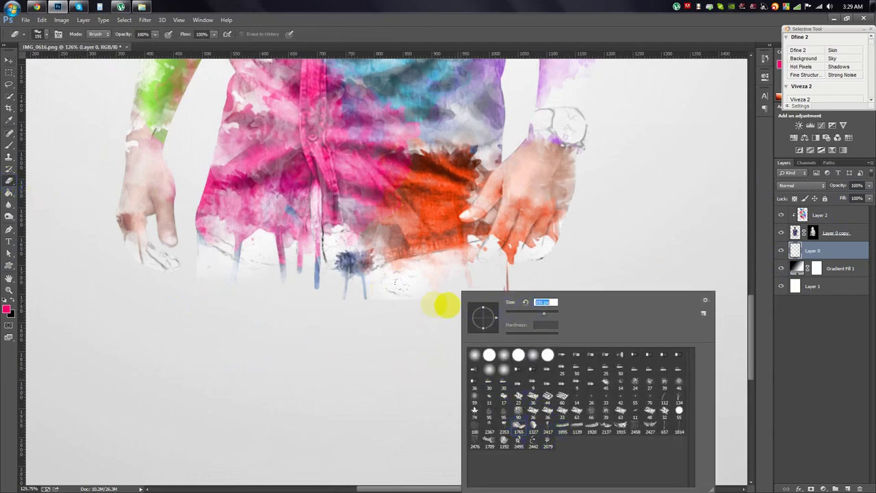
key(Return)
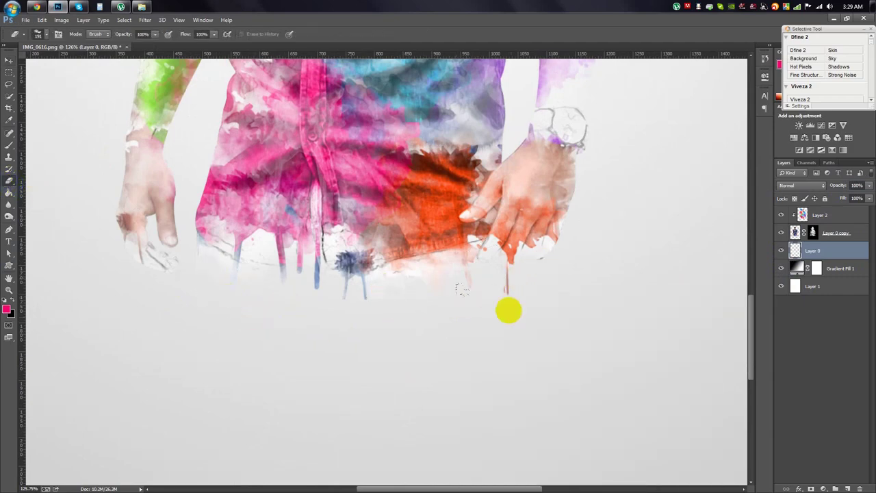
scroll(541, 253, up, 2)
scroll(294, 267, up, 1)
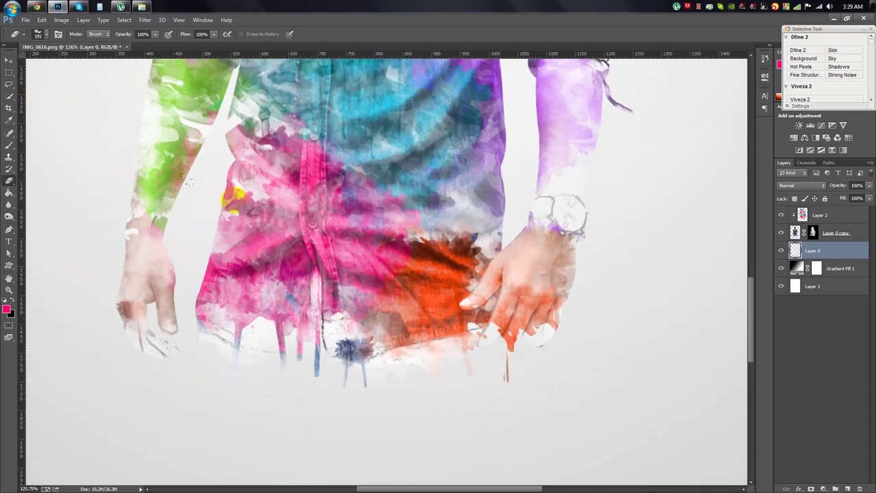
scroll(185, 219, down, 2)
scroll(203, 254, down, 2)
scroll(207, 262, down, 2)
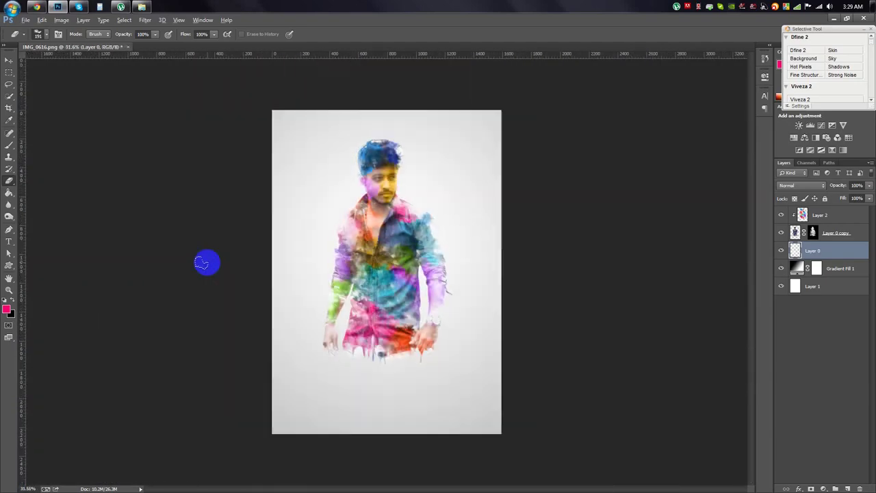
scroll(201, 262, up, 2)
scroll(438, 424, up, 3)
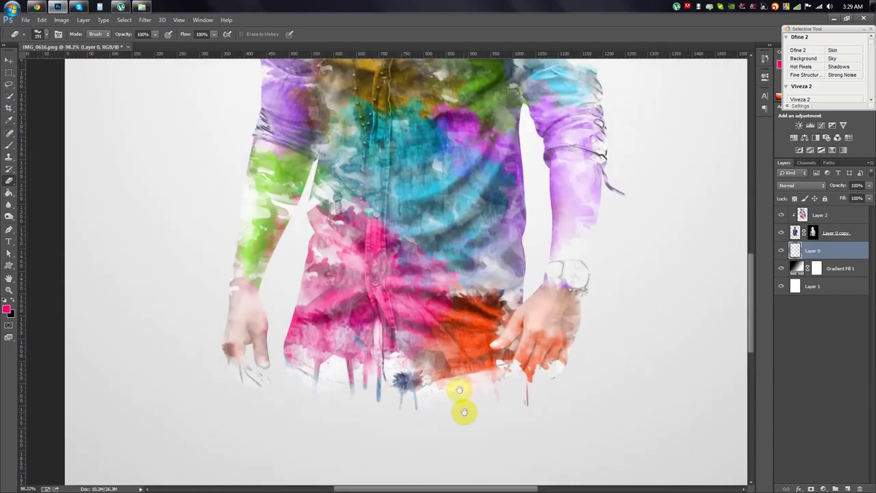
- Add a new layer and stamp pink watercolour drips over the lower shirt
click(848, 487)
key(b)
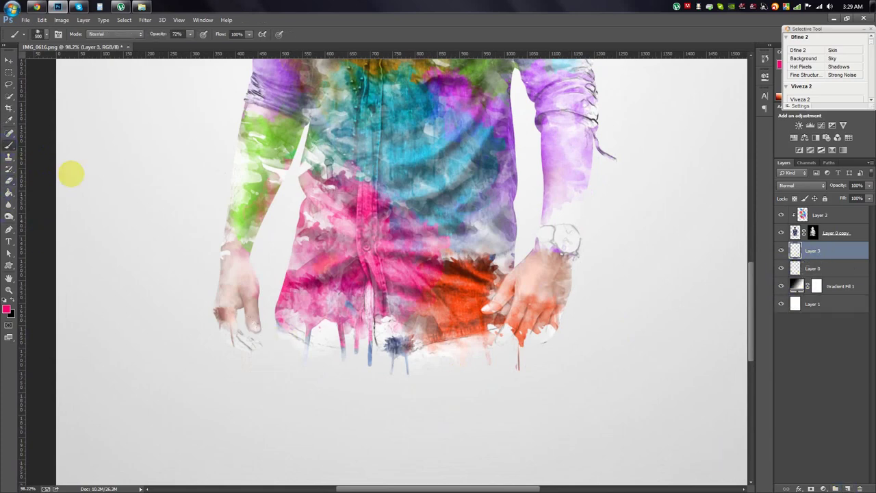
right_click(425, 366)
key(Return)
click(377, 270)
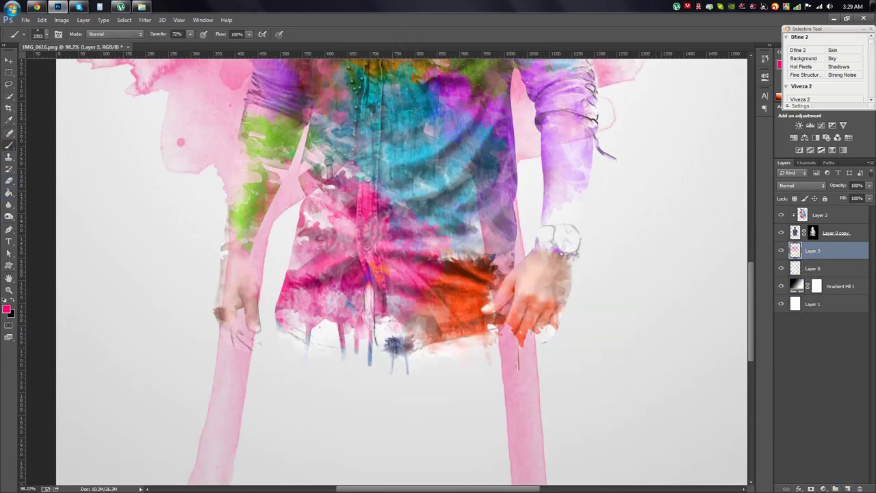
key(ctrl+z)
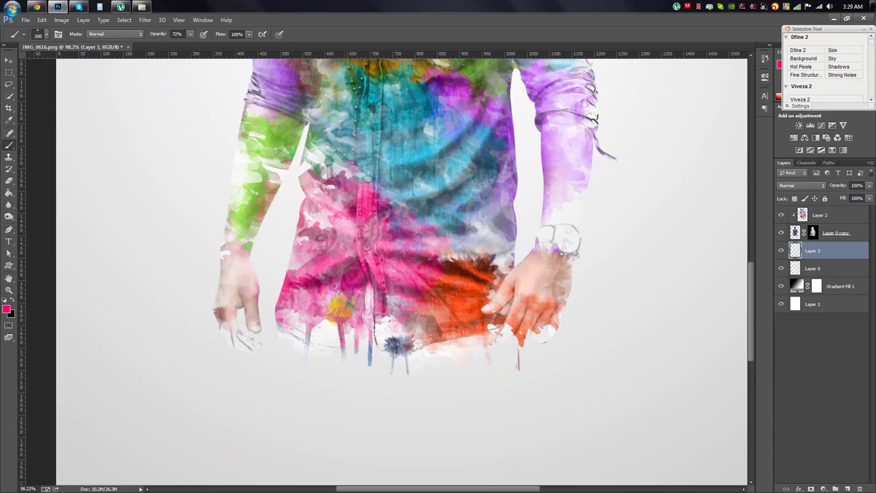
click(313, 334)
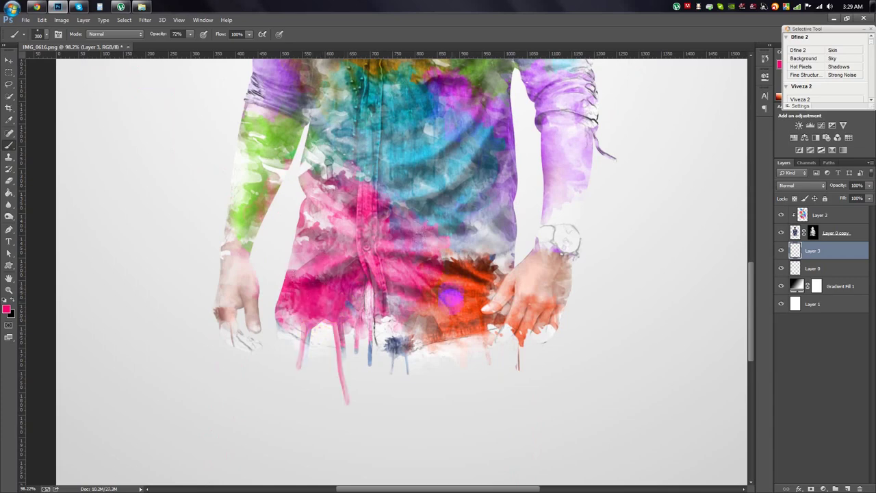
- Switch to orange-red, paint stronger orange on the shirt and reddish drips from the hem
click(7, 308)
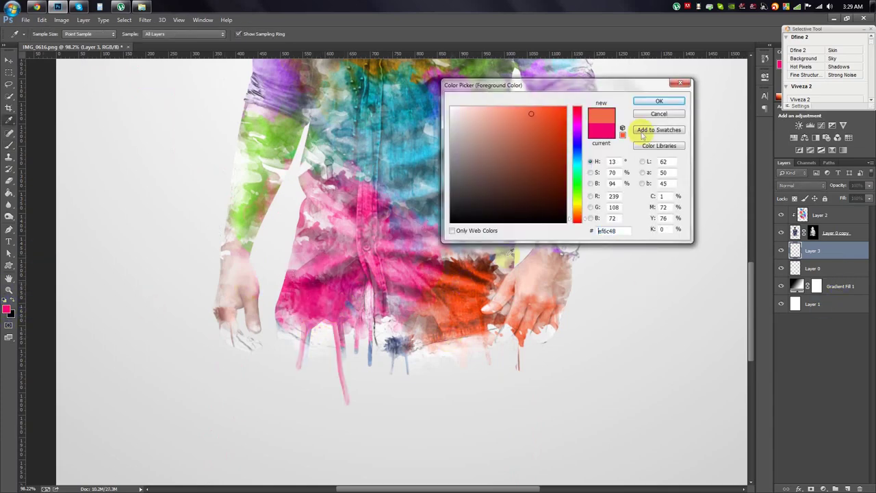
click(564, 137)
click(665, 92)
right_click(467, 305)
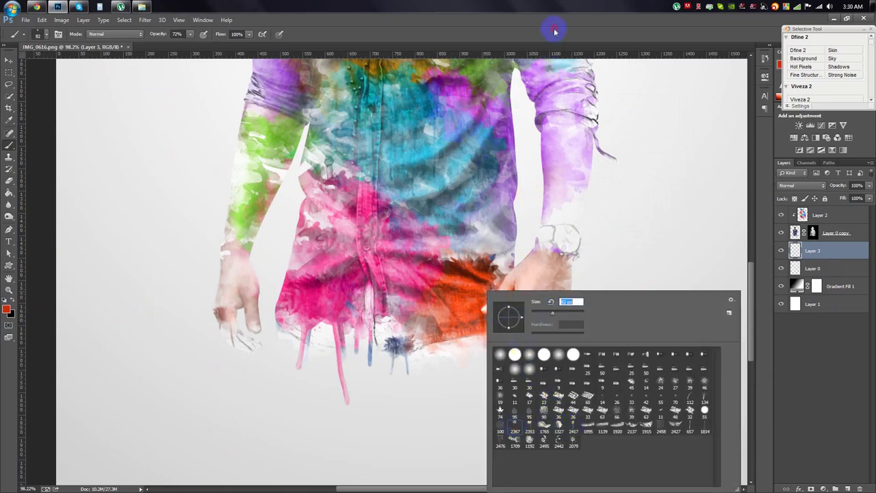
key(Return)
click(471, 316)
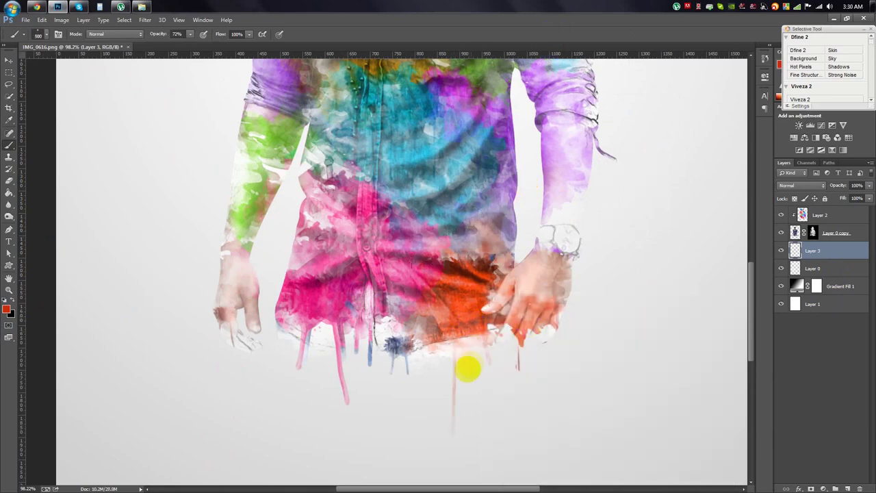
click(456, 364)
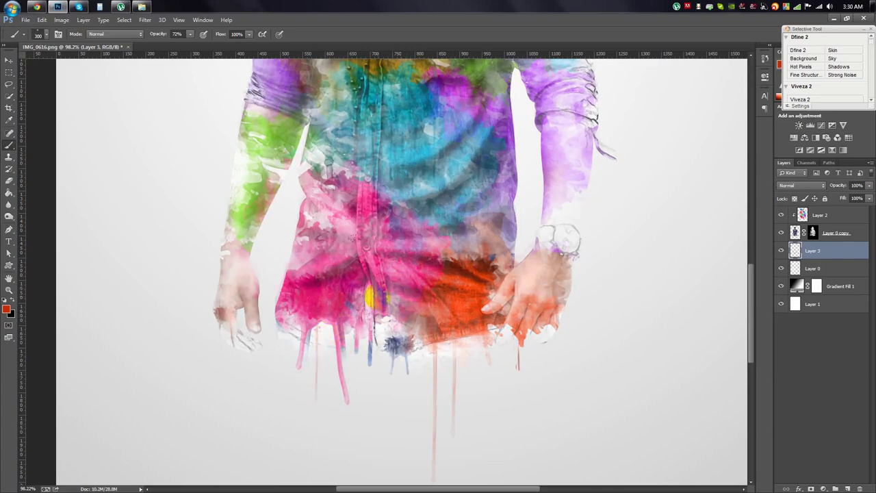
- Zoom out to view the whole figure and select Layer 2
drag(325, 335, 301, 336)
drag(512, 268, 513, 296)
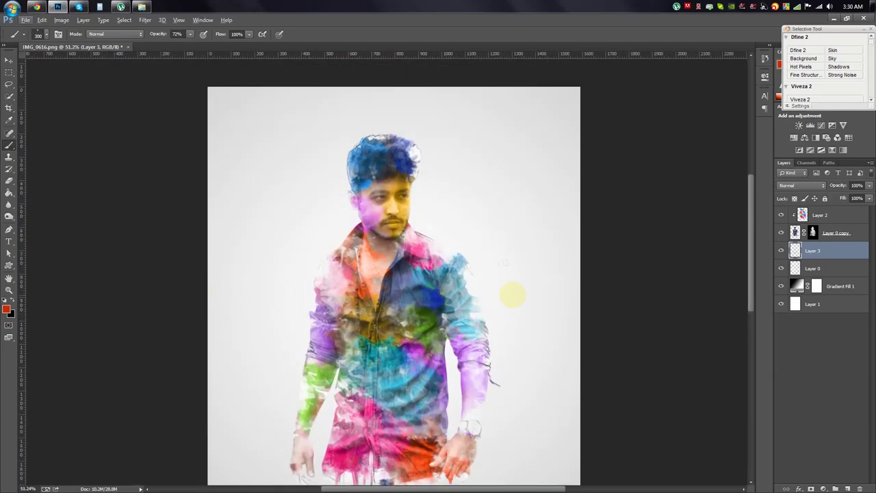
click(826, 219)
click(802, 185)
- Try Overlay on Layer 2, then set its blend mode to Color
click(792, 306)
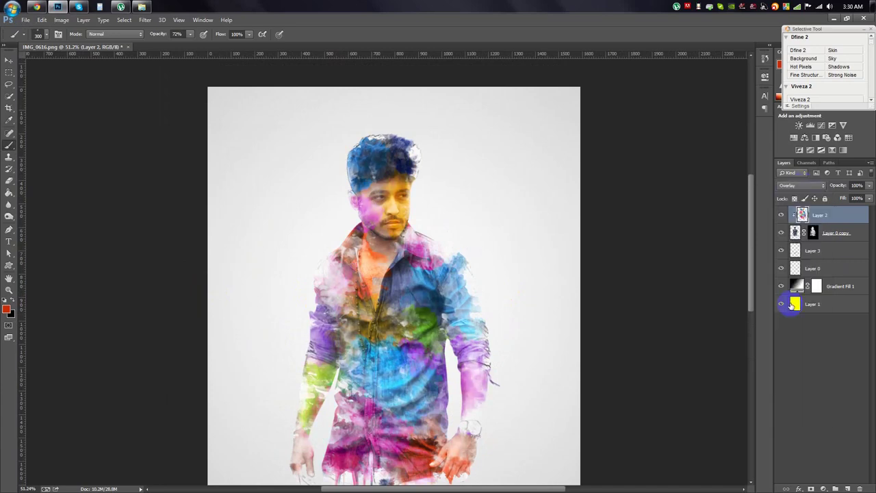
key(Down)
key(Down)
key(Down)
key(Down)
key(Down)
key(Down)
key(Down)
key(Down)
key(Down)
key(Down)
key(Down)
key(Down)
click(801, 186)
click(794, 411)
click(9, 60)
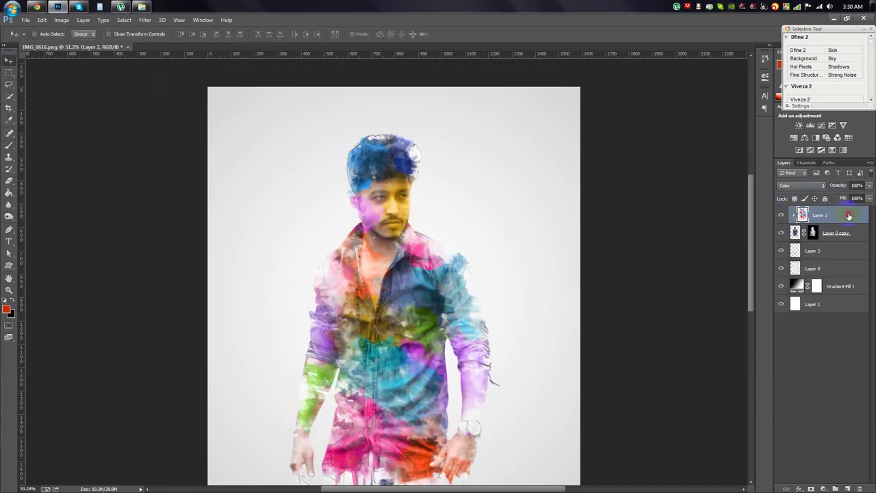
- Apply Levels to Layer 2 with input values 39, 2.81 and 205
click(62, 20)
click(199, 50)
drag(468, 204, 484, 205)
drag(582, 203, 502, 204)
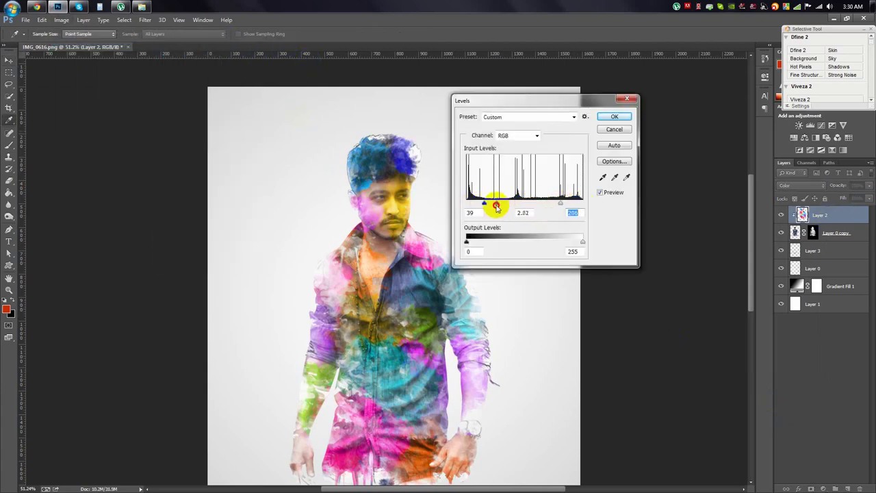
click(614, 130)
- Select the layers down to Layer 0 and nudge the figure slightly right and down
key(v)
key(ctrl+minus)
key(ctrl+minus)
key(ctrl+minus)
key(ctrl+plus)
shift+click(828, 267)
drag(481, 220, 486, 225)
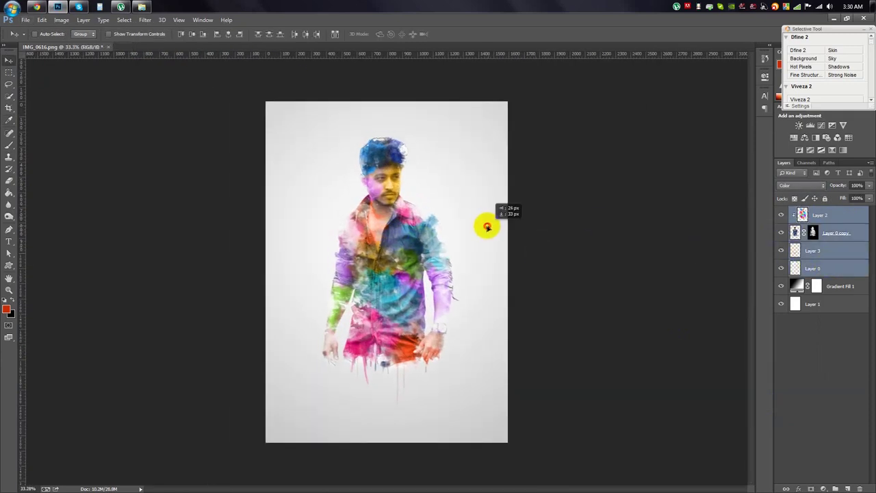
scroll(434, 220, up, 1)
scroll(405, 150, up, 1)
- On the Layer 0 copy mask, brush the purple off the eye, hair and chest
scroll(431, 193, up, 2)
click(827, 217)
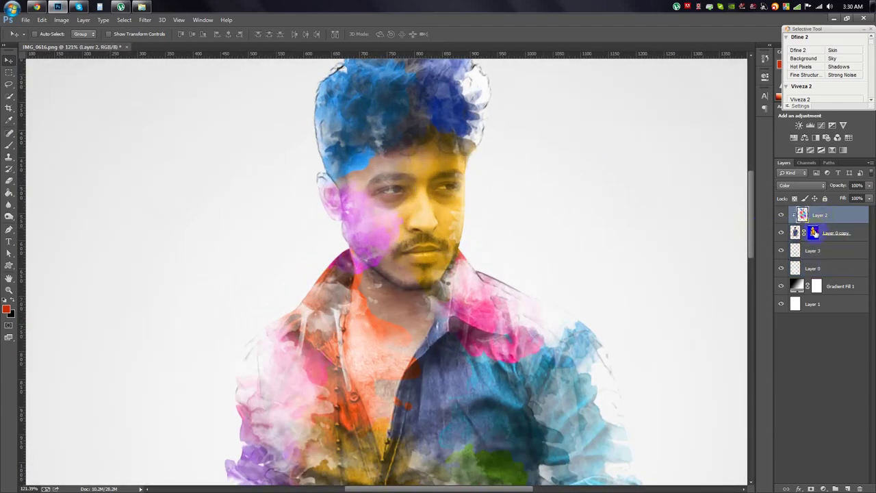
click(814, 232)
click(10, 142)
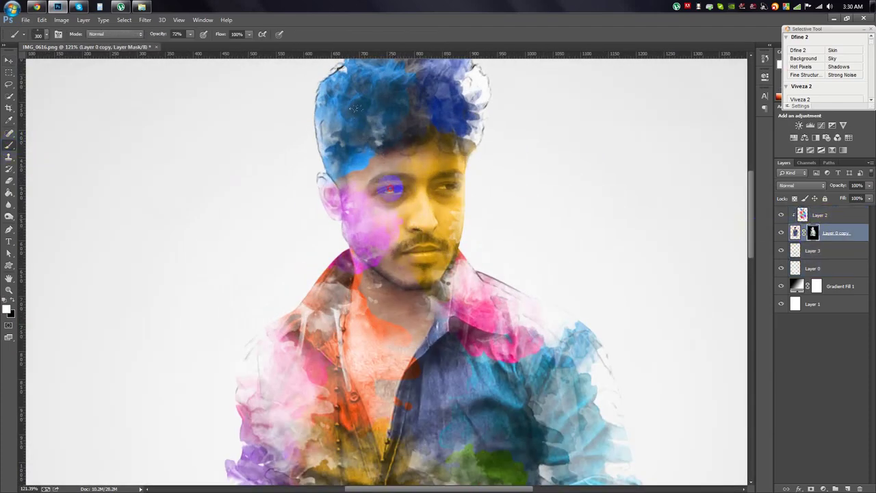
drag(356, 107, 369, 151)
drag(404, 311, 479, 315)
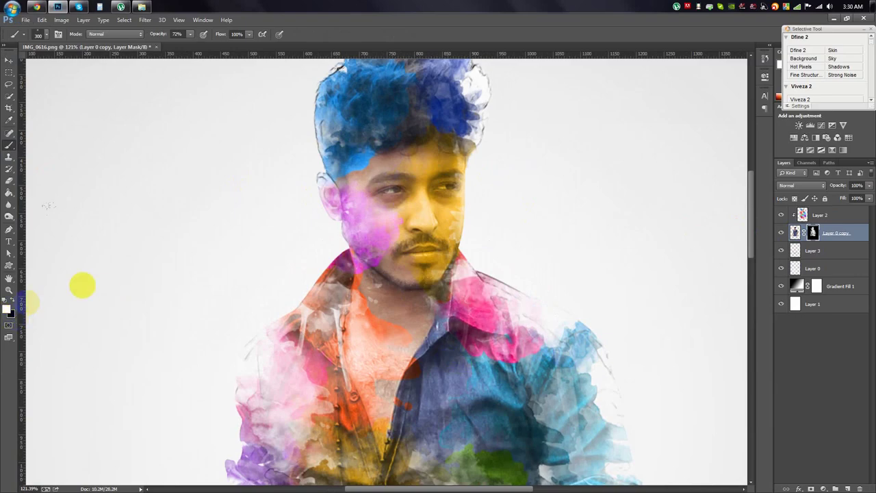
- Enlarge the brush to 181 px and reveal more of the left sleeve on the mask
alt+scroll(157, 254, down, 3)
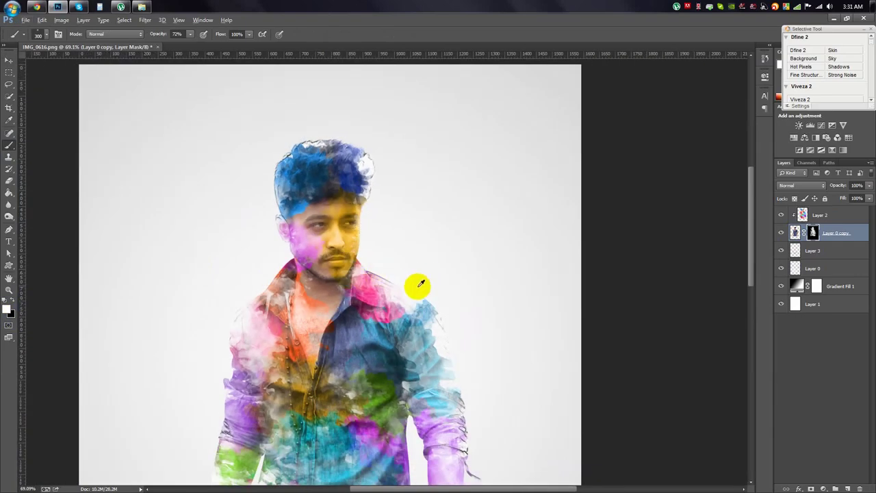
alt+scroll(420, 283, up, 3)
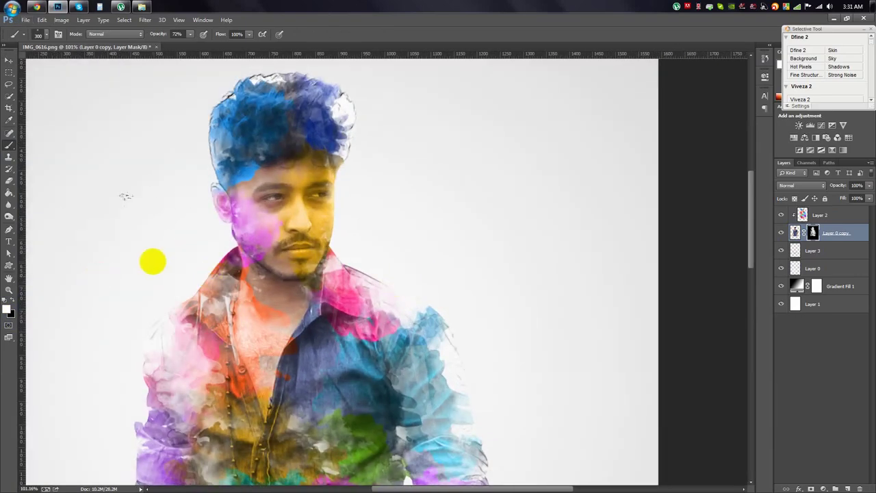
click(171, 70)
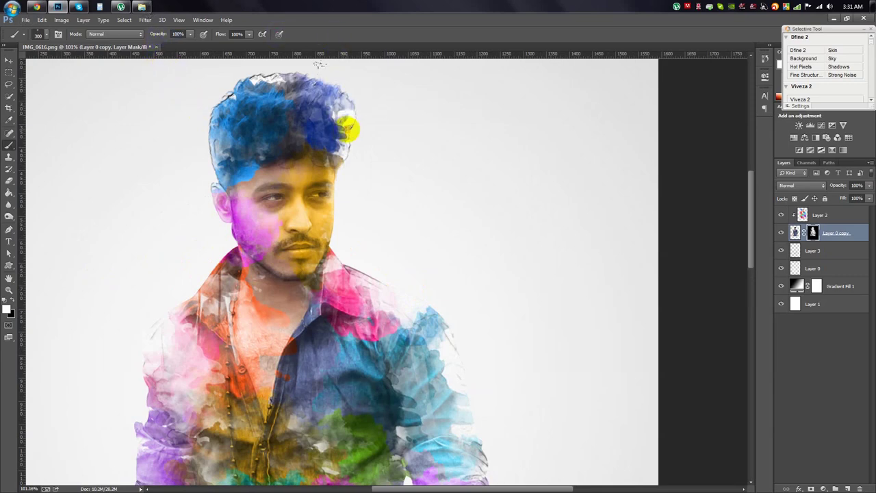
scroll(251, 388, down, 2)
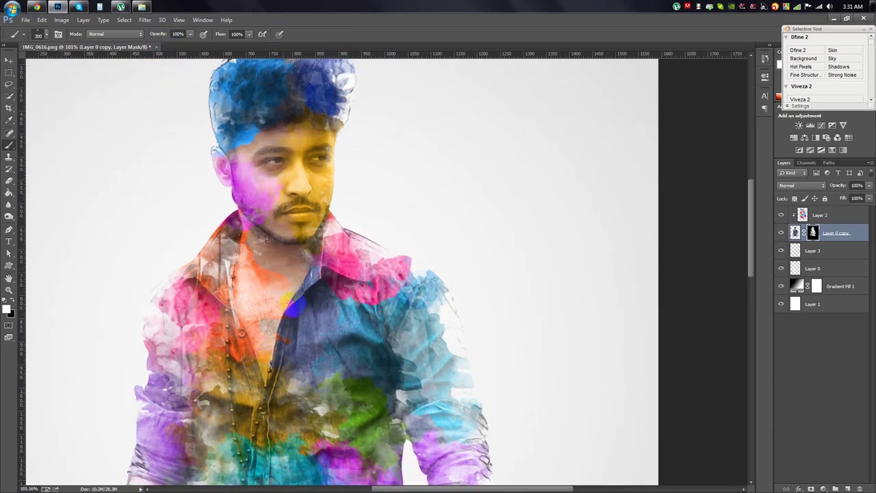
right_click(344, 316)
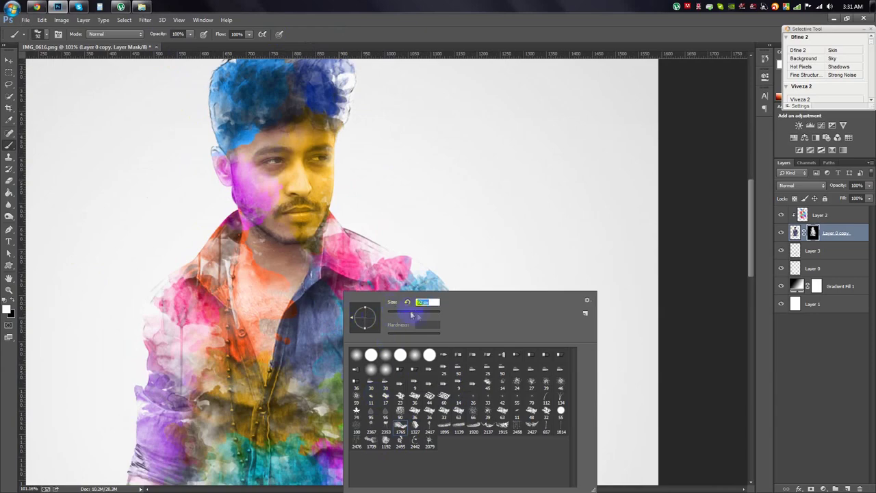
key(Return)
click(182, 310)
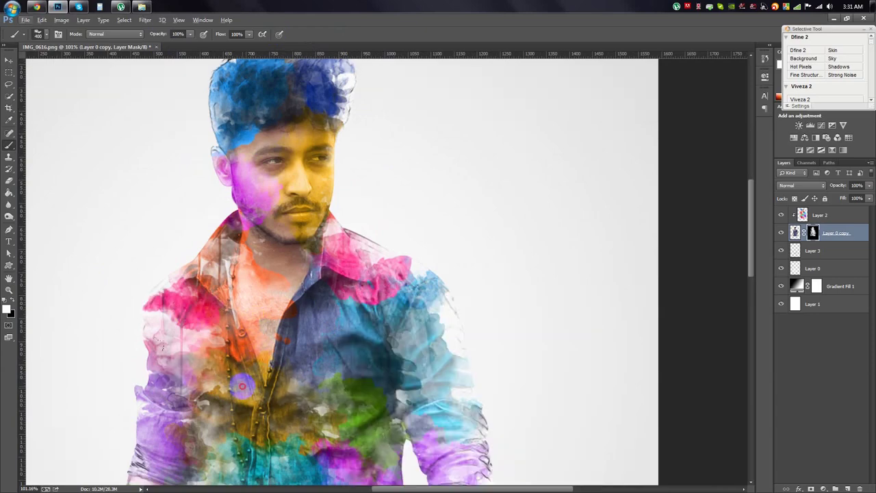
scroll(438, 274, down, 2)
alt+scroll(557, 363, down, 3)
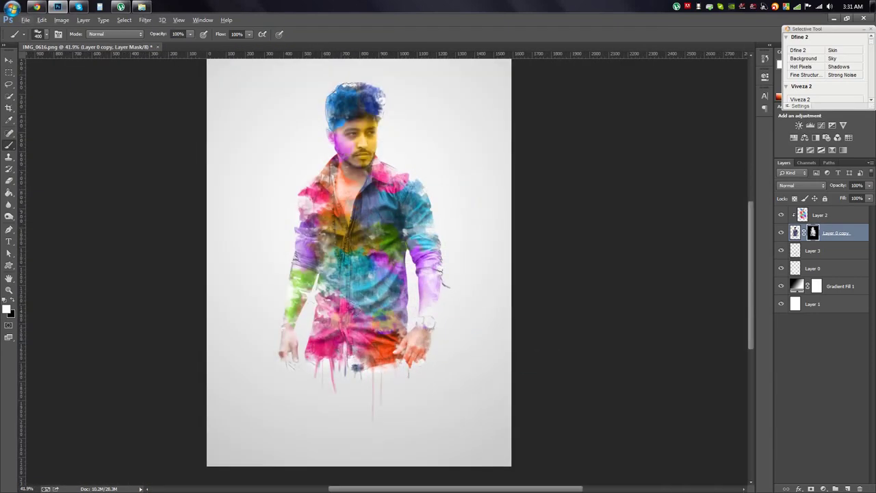
scroll(313, 381, up, 2)
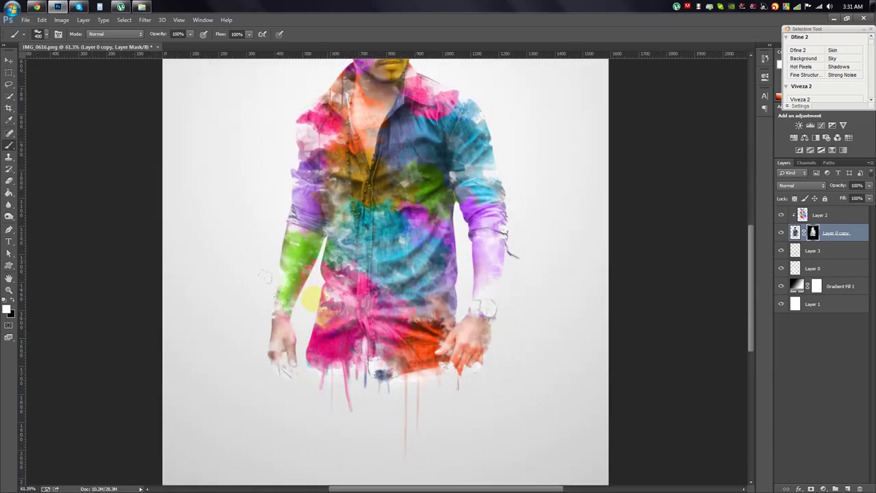
drag(256, 257, 208, 235)
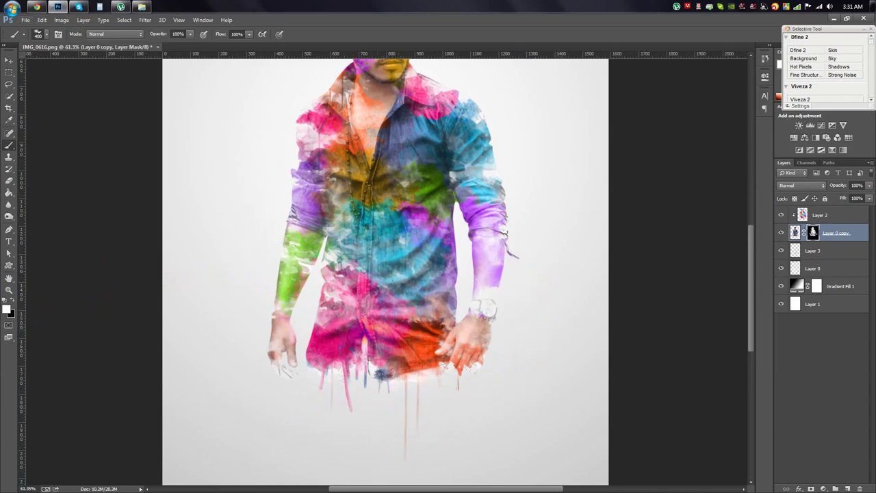
- Trial-mask the pink hem drips, undo it, then select Layer 2 and dab the shirt
drag(303, 329, 331, 392)
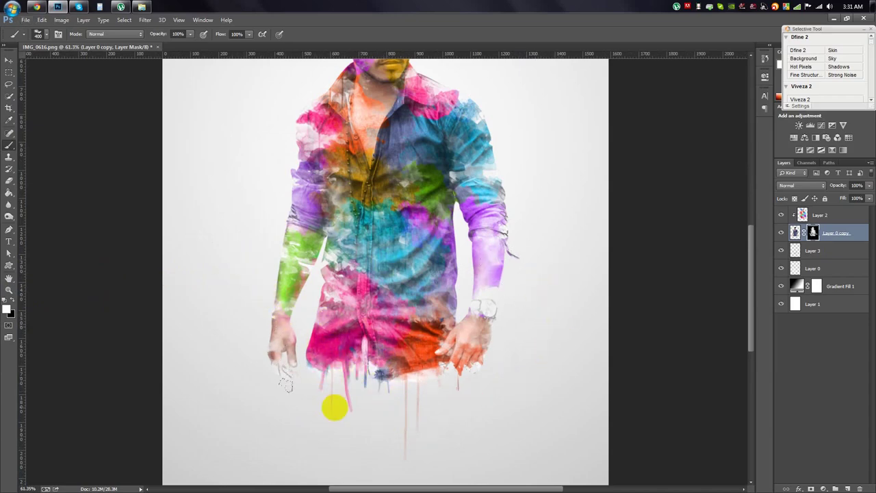
key(ctrl+z)
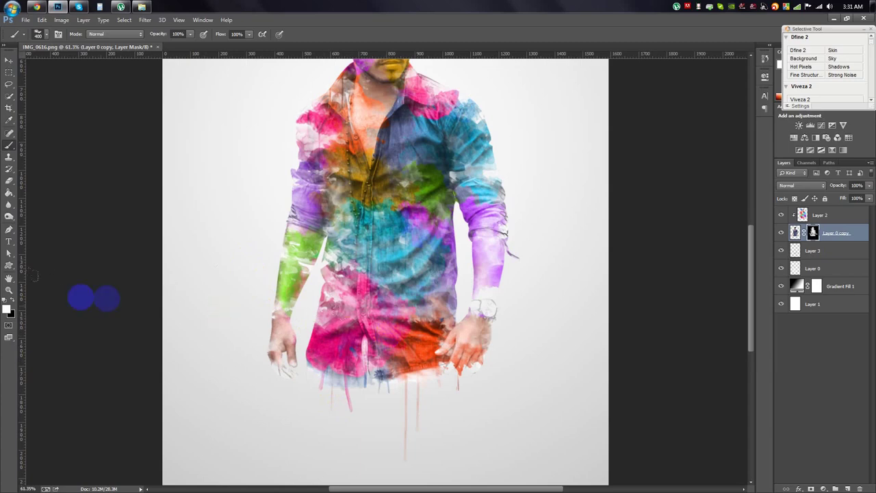
click(821, 217)
click(297, 377)
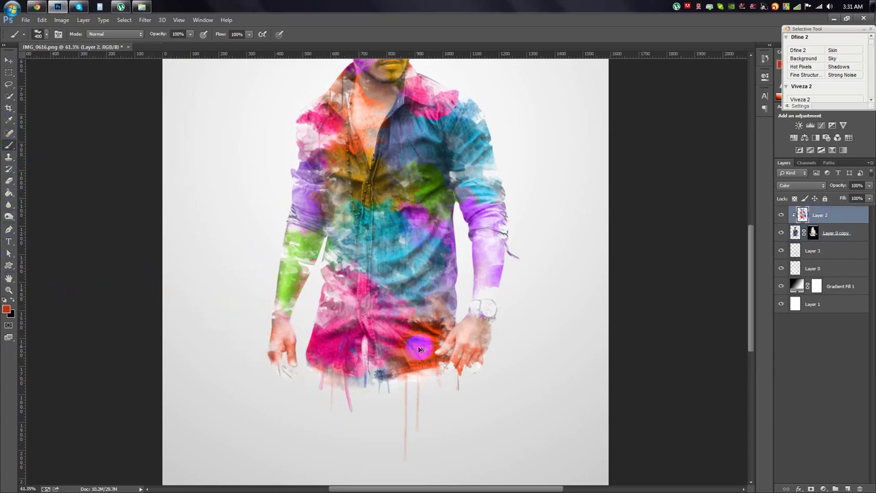
- Select the layer below and choose blue as the foreground colour
key(alt+bracketleft)
click(7, 309)
click(578, 153)
drag(578, 152, 579, 137)
click(659, 101)
- Paint a trial blue dab near the left hand, undo it, and zoom out
key(b)
drag(263, 353, 311, 371)
key(ctrl+z)
key(alt+bracketright)
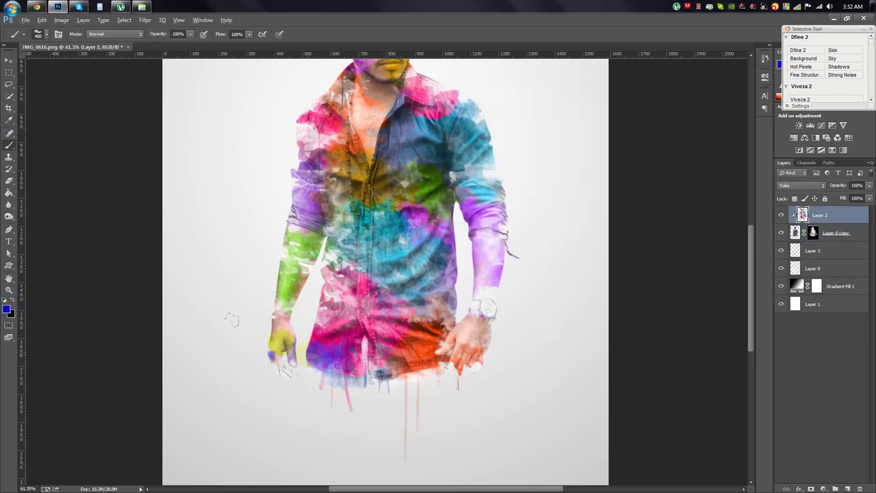
key(ctrl+minus)
key(ctrl+minus)
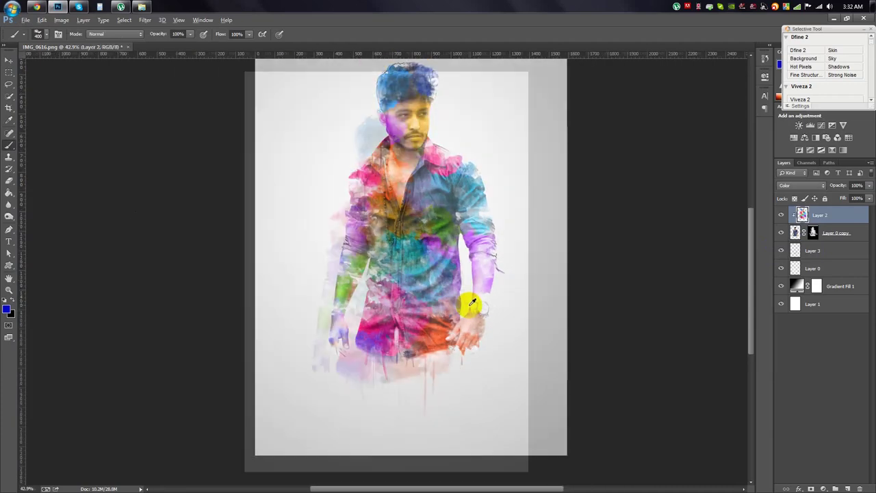
click(9, 60)
- Give Gradient Fill 1 a scale of 300% and an angle of 0°
double_click(795, 286)
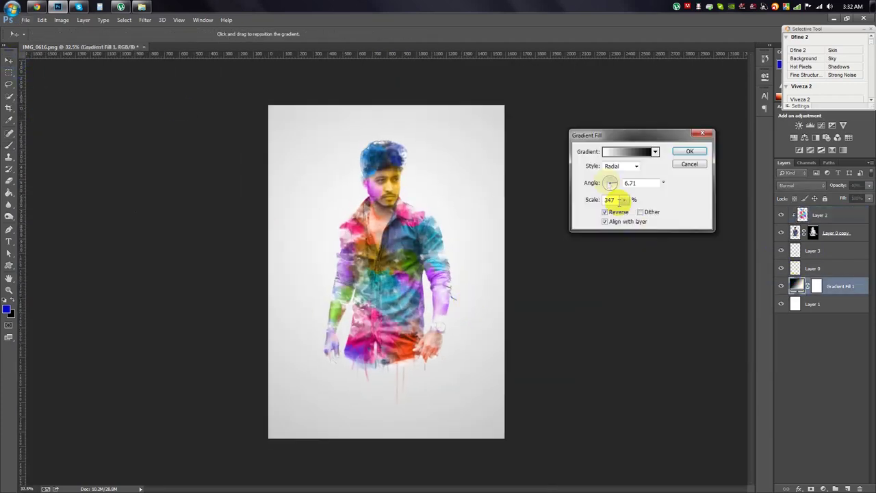
drag(620, 212, 625, 212)
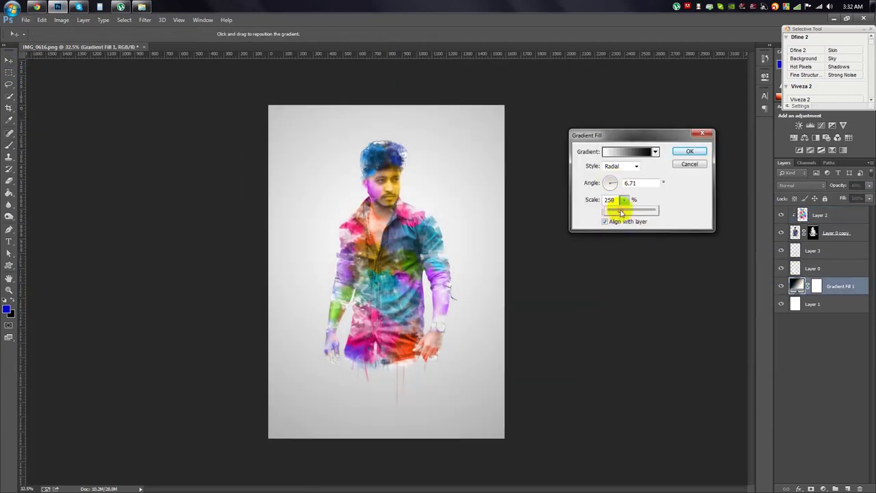
click(592, 199)
text(300)
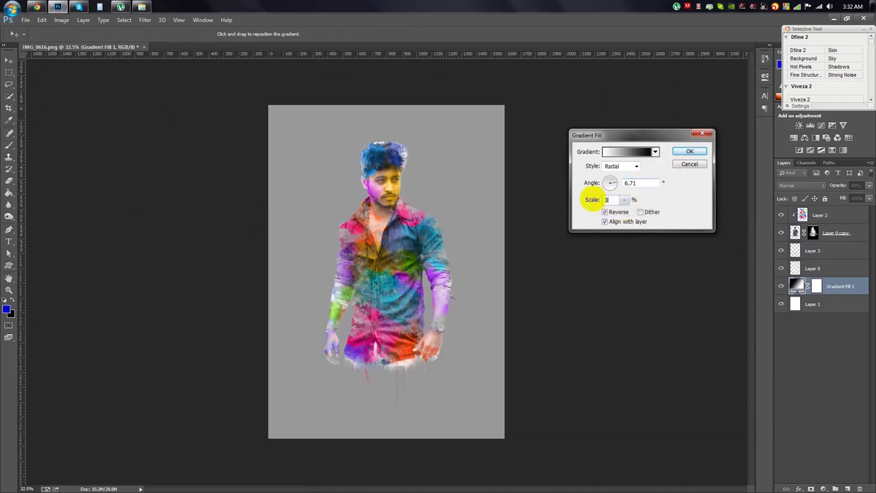
click(603, 184)
click(687, 151)
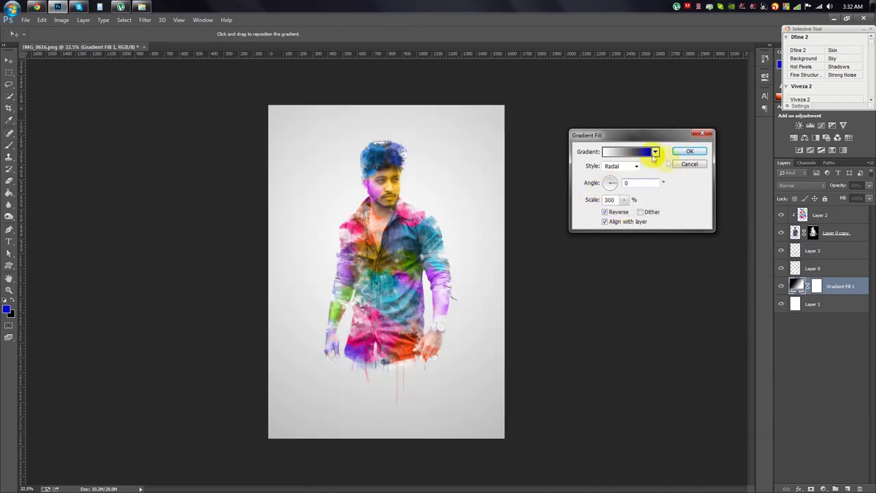
scroll(525, 231, up, 1)
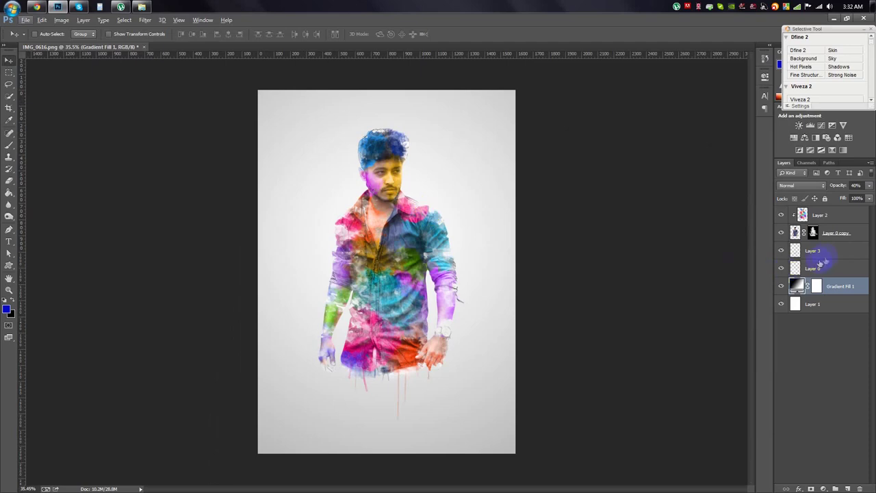
- Target the Layer 0 copy mask with the Brush tool ready
click(811, 267)
scroll(409, 143, up, 3)
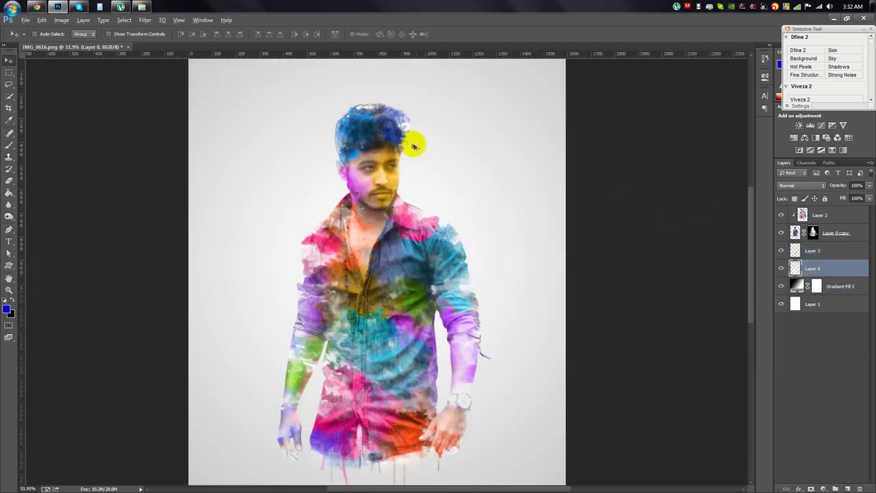
scroll(408, 143, up, 3)
key(e)
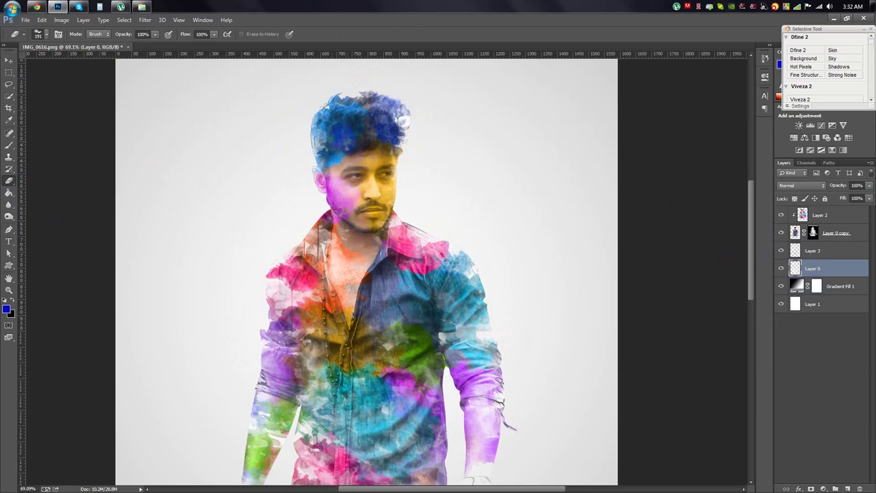
click(813, 232)
click(9, 146)
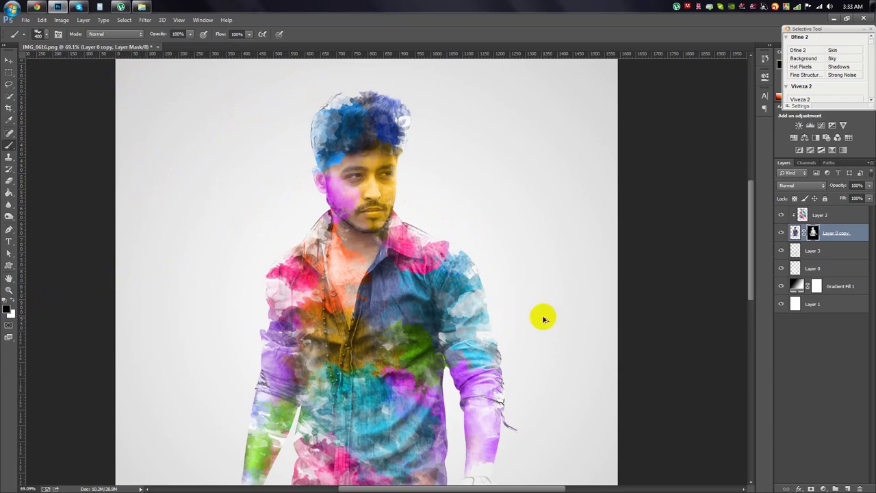
- Zoom out to review the whole portrait and select Gradient Fill 1
drag(542, 314, 173, 231)
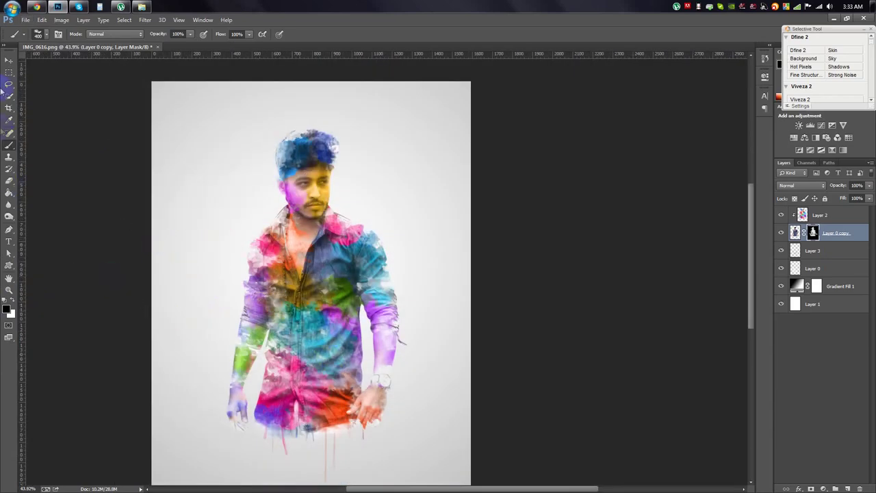
click(9, 60)
drag(274, 235, 449, 358)
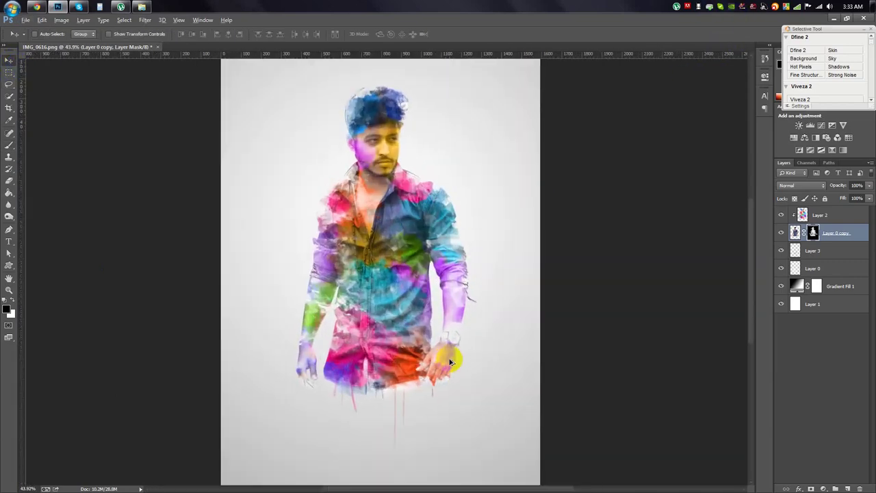
scroll(450, 361, down, 3)
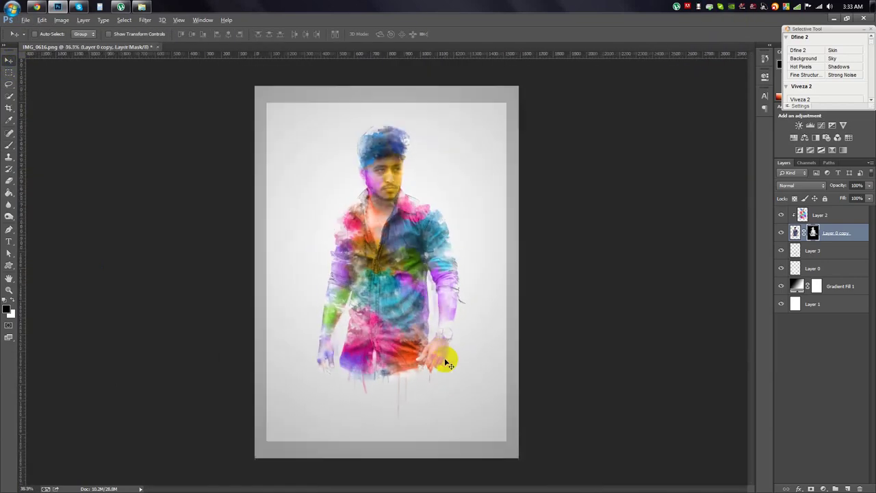
scroll(449, 364, up, 1)
click(821, 269)
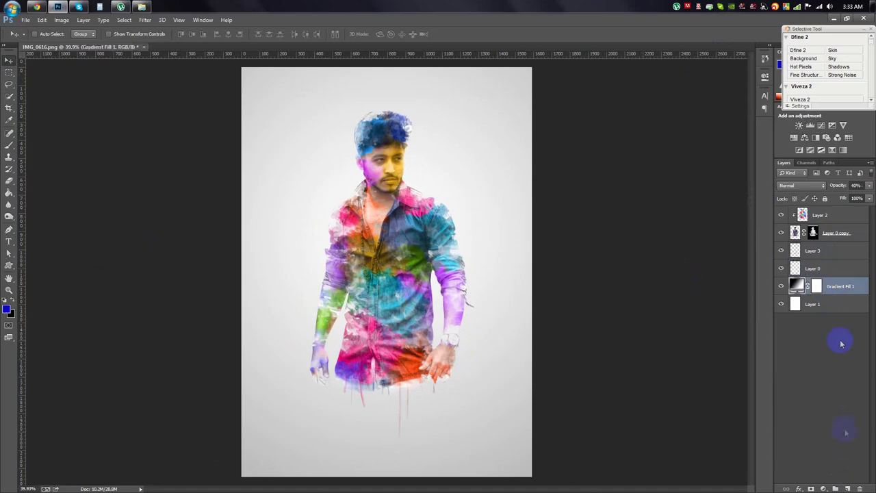
scroll(438, 226, up, 4)
- Create empty Layer 4 and load the Water Splash brush set
click(9, 144)
drag(469, 172, 405, 143)
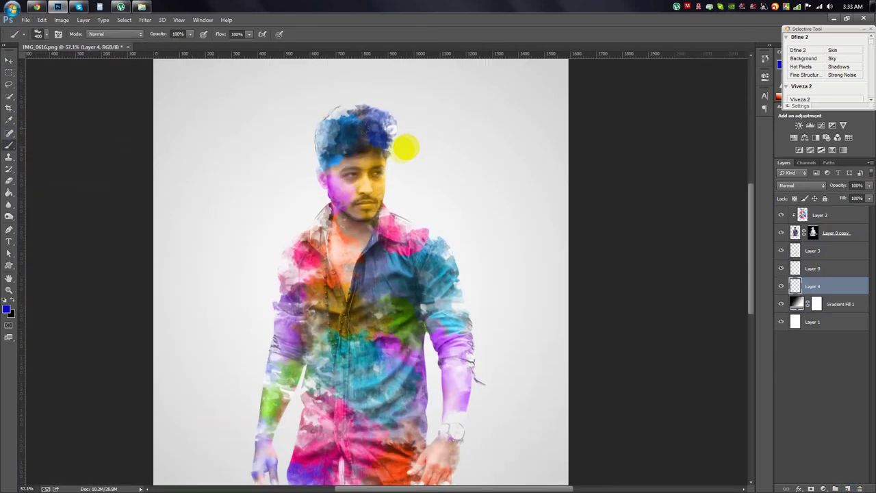
right_click(405, 147)
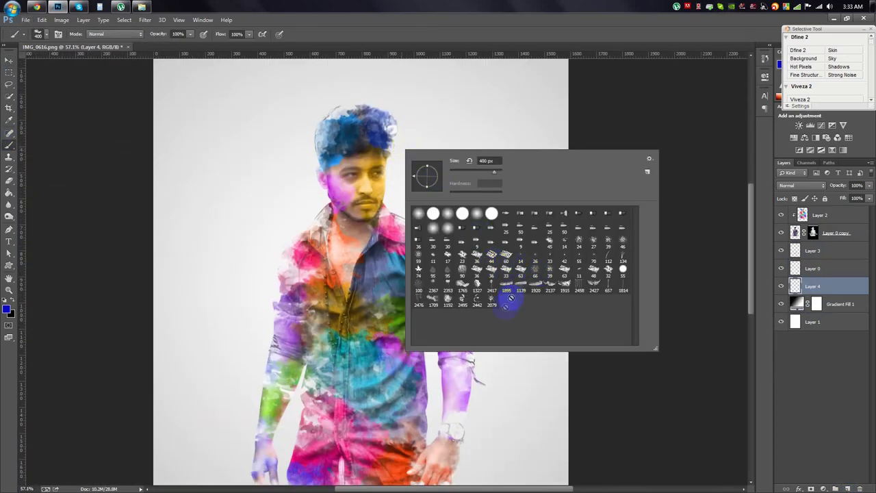
click(650, 158)
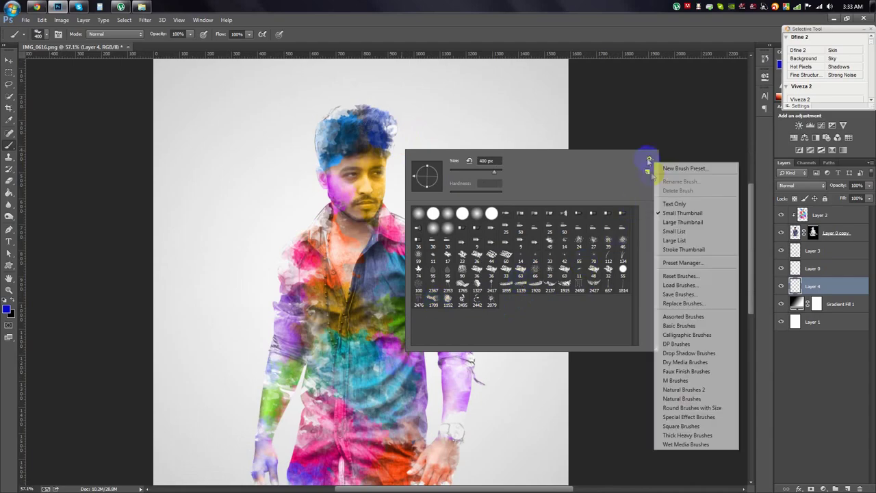
click(684, 284)
right_click(377, 231)
click(521, 280)
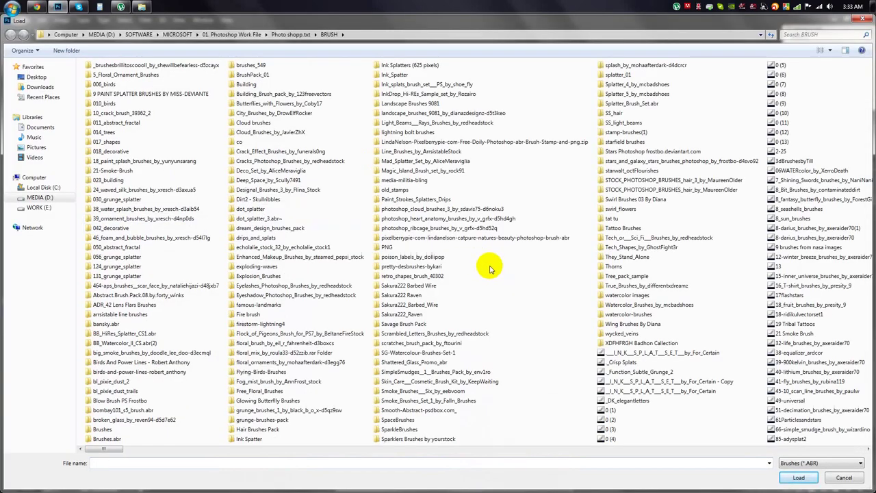
key(w)
key(Down)
key(Down)
double_click(106, 152)
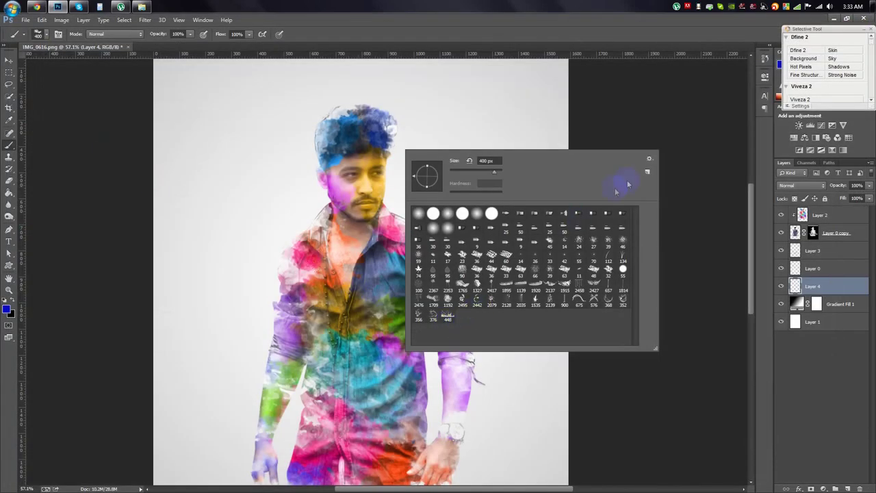
- Load the Mcbad - watercolor brush file from the mcbadshoes folder and pick one
click(649, 160)
click(637, 222)
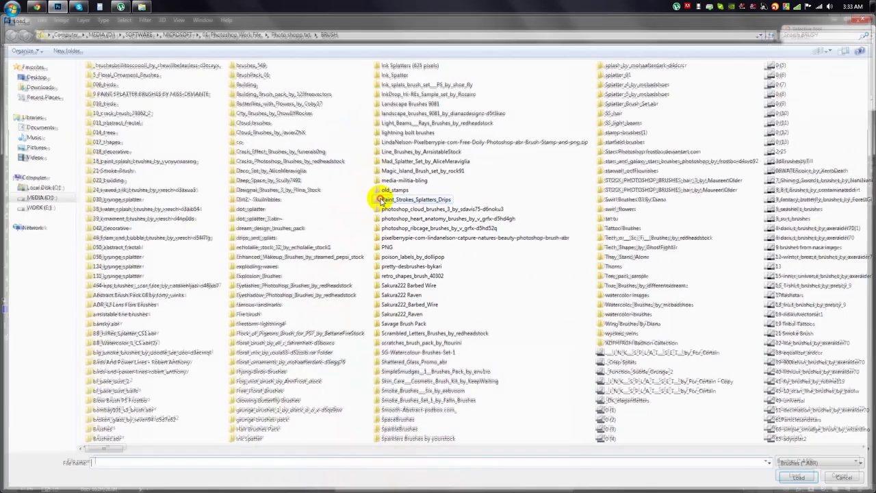
double_click(637, 295)
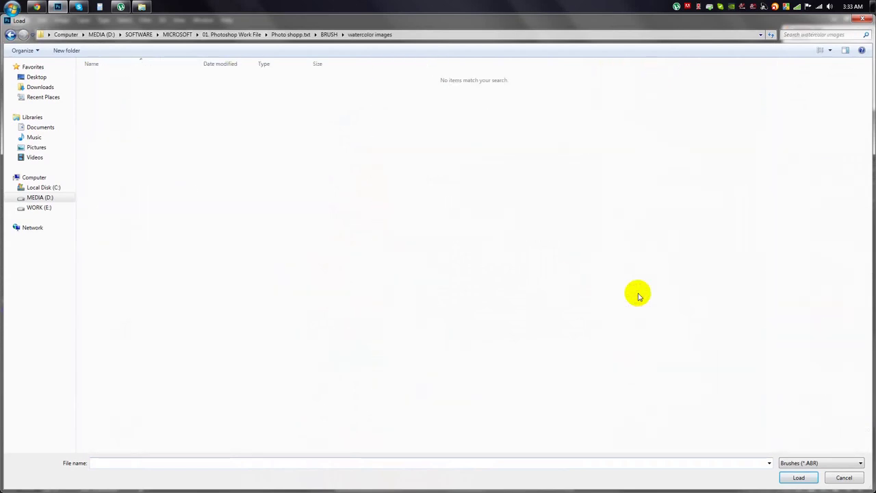
click(9, 34)
double_click(664, 306)
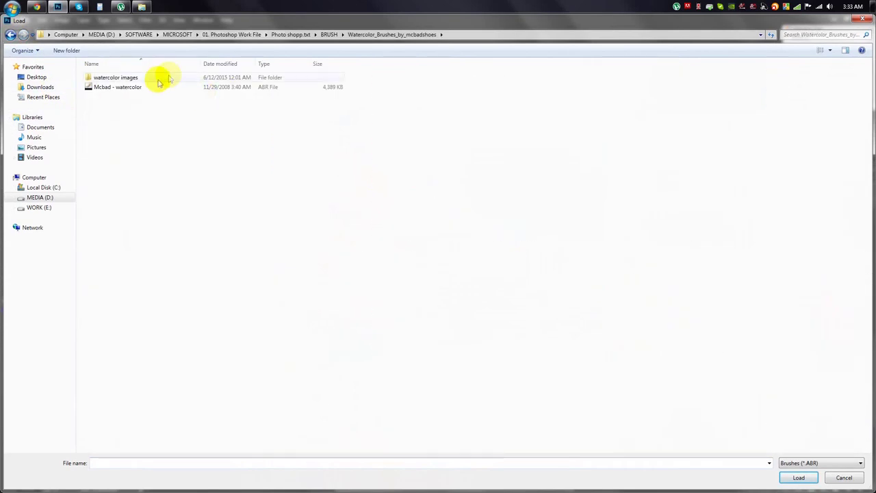
double_click(169, 76)
scroll(459, 281, down, 1)
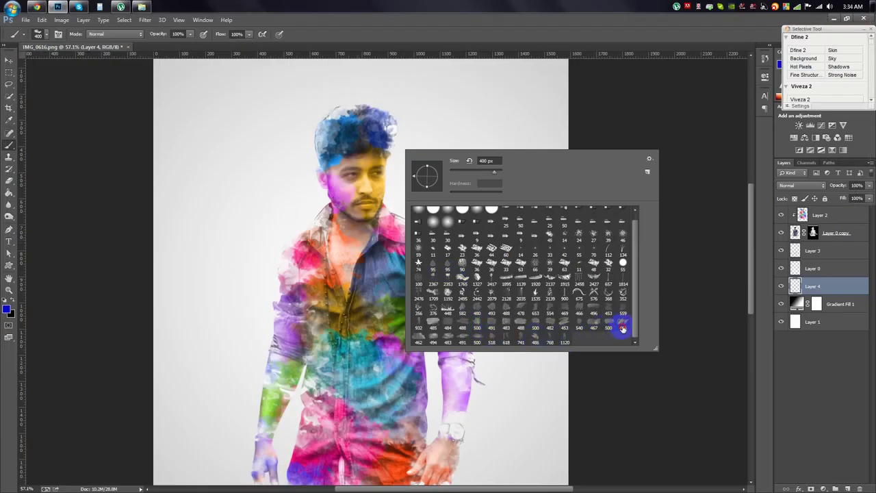
click(732, 237)
- Paint watercolour texture into the Layer 0 copy mask along the shoulder, hem and left side
click(812, 233)
drag(478, 386, 529, 391)
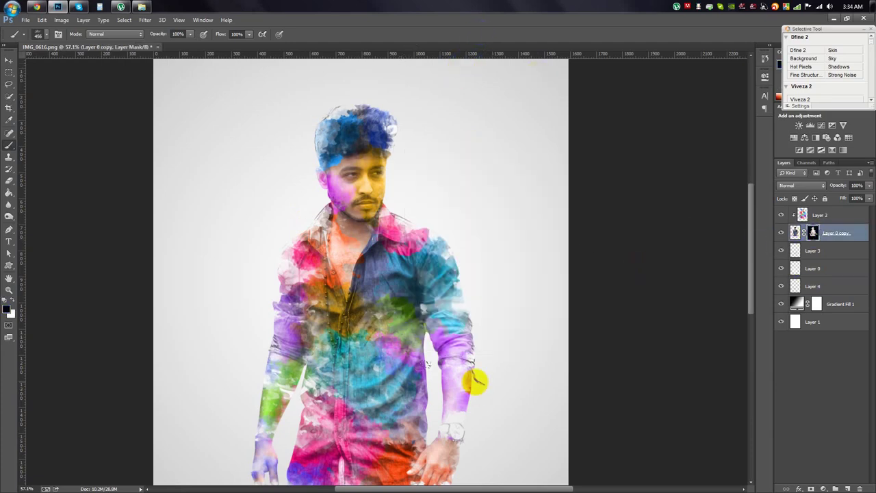
drag(518, 300, 499, 300)
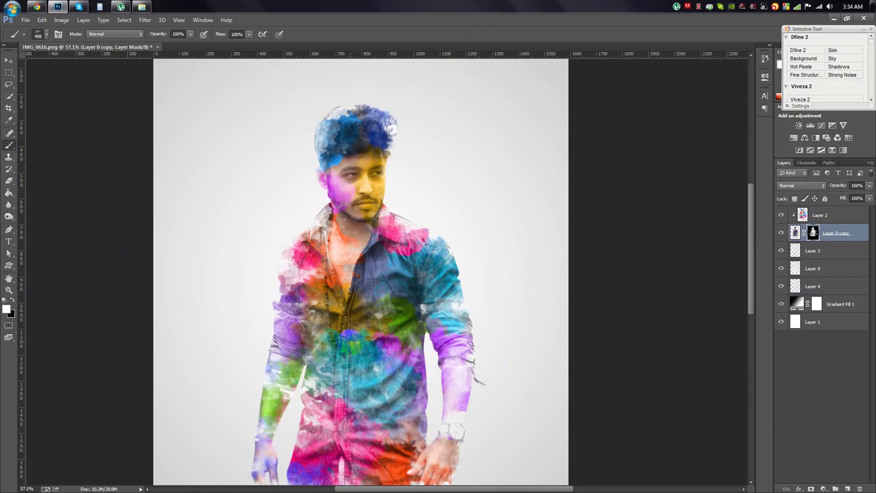
scroll(299, 405, down, 2)
drag(515, 385, 518, 400)
click(249, 307)
click(820, 215)
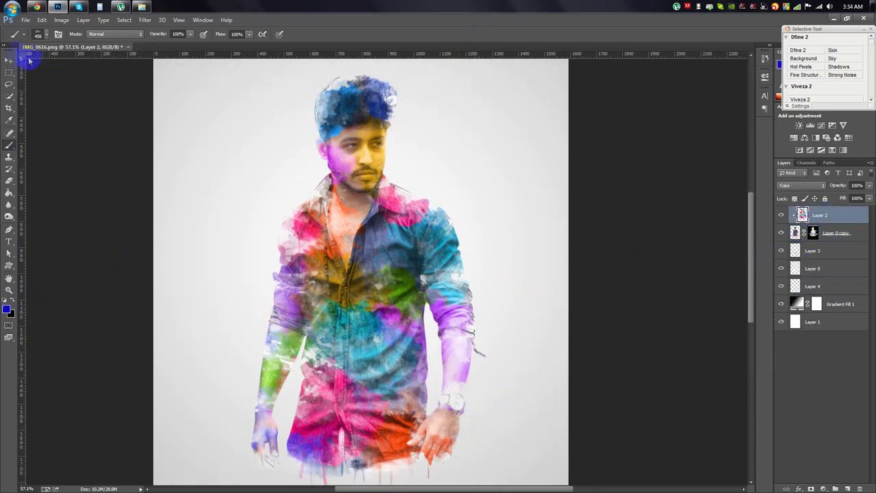
- Duplicate Layer 2 and set the copy's blend mode to Soft Light
key(v)
scroll(251, 139, down, 3)
key(ctrl+j)
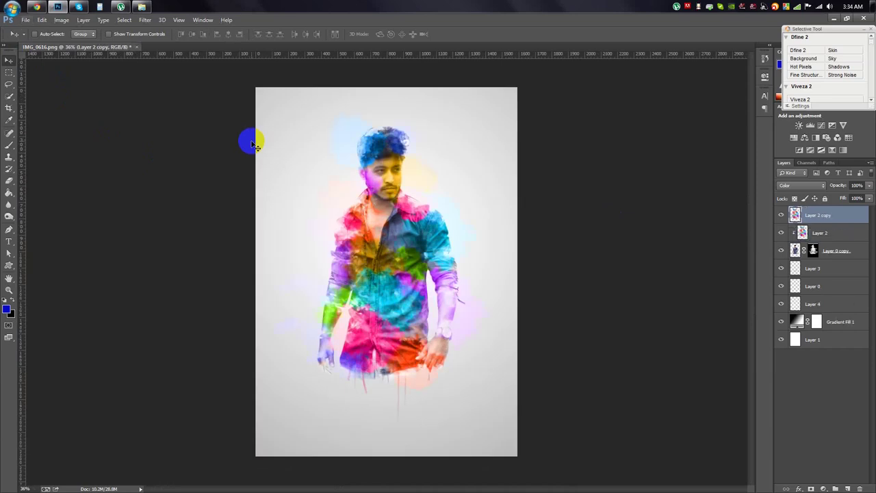
click(801, 185)
click(794, 206)
key(Down)
key(Down)
key(Down)
key(Down)
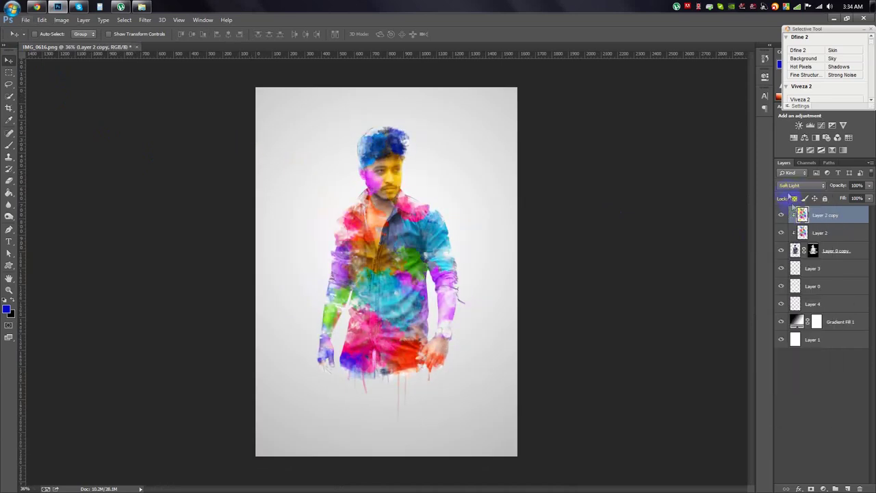
key(Down)
key(Up)
key(Down)
- Lower the Layer 2 copy's opacity to 40%
key(Up)
scroll(450, 197, up, 2)
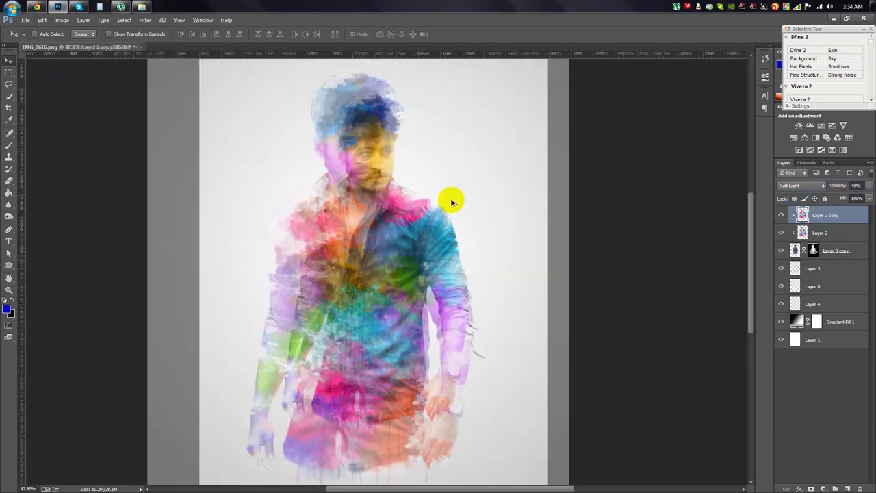
scroll(452, 200, down, 2)
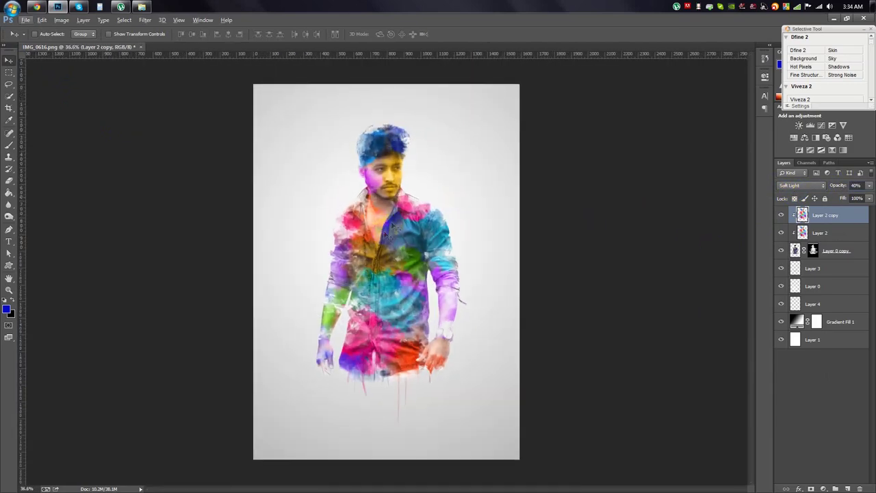
scroll(373, 298, up, 1)
right_click(9, 145)
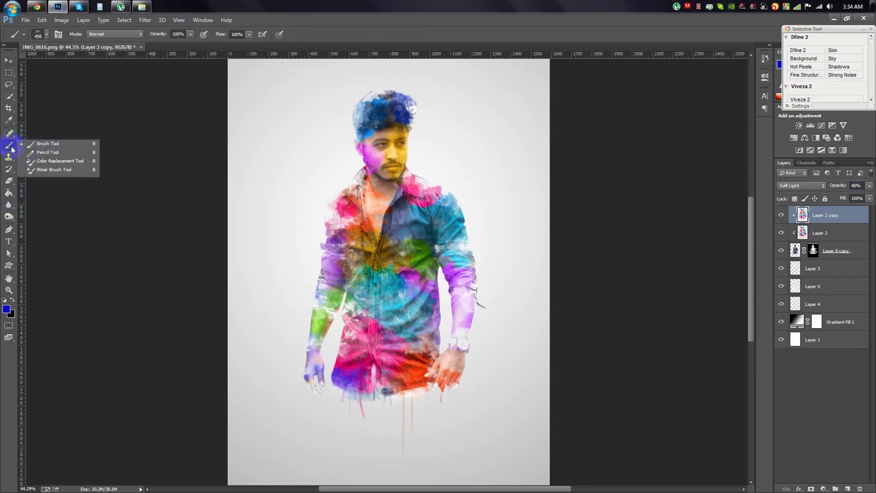
- Pick a smaller brush tip, target the Layer 0 copy mask, and swap the paint colours
click(38, 146)
right_click(396, 223)
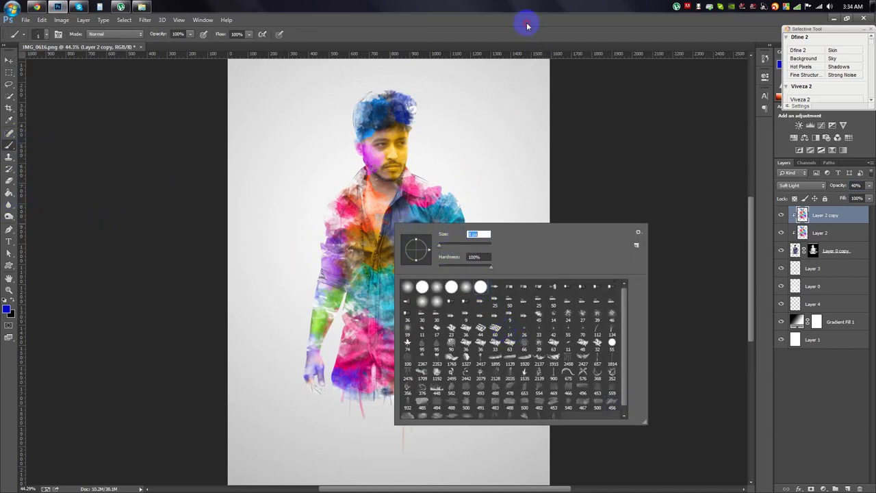
click(821, 251)
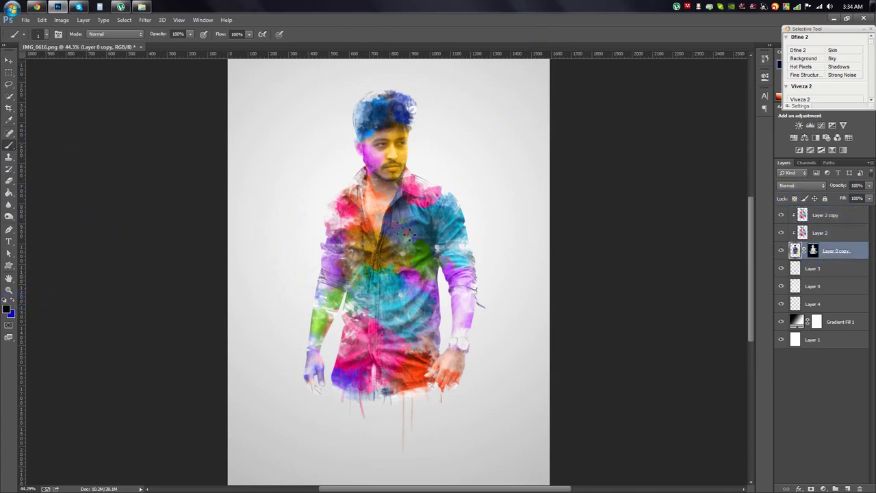
scroll(313, 229, up, 1)
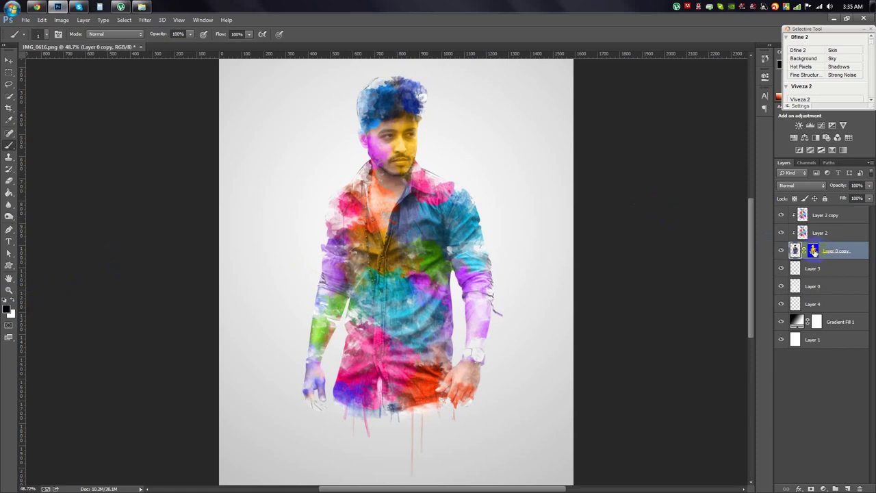
key(ctrl+backslash)
key(x)
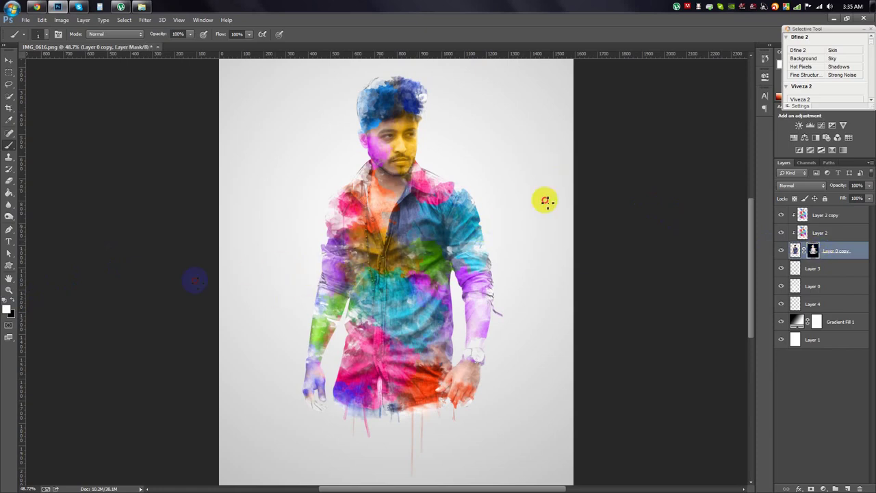
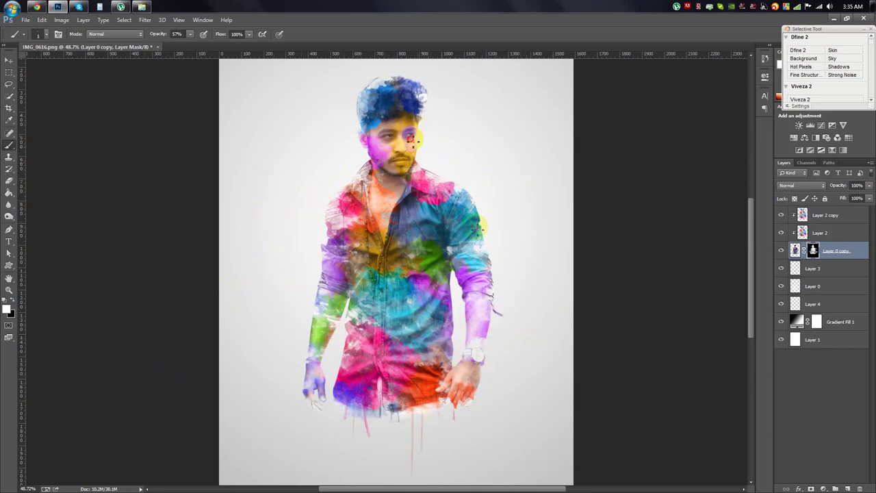
- Zoom into the chest area and try bristle brush tips from the Brush Preset picker
scroll(431, 139, down, 2)
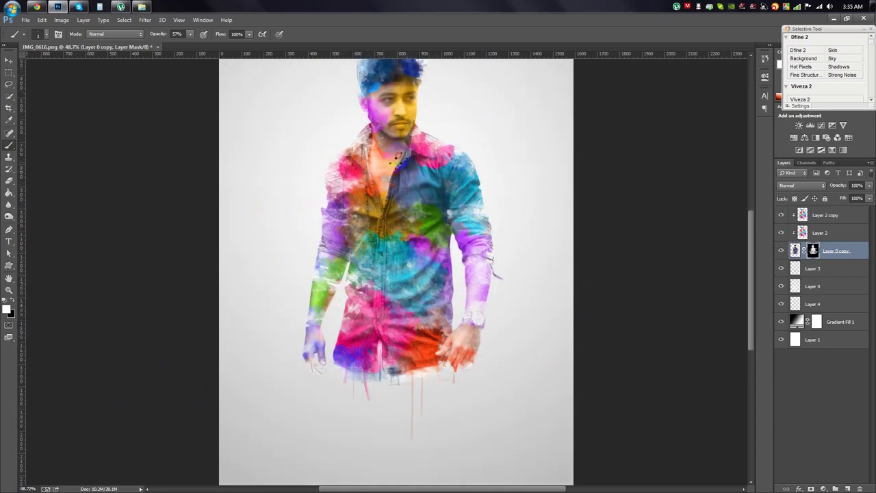
scroll(412, 162, up, 5)
drag(413, 162, 421, 208)
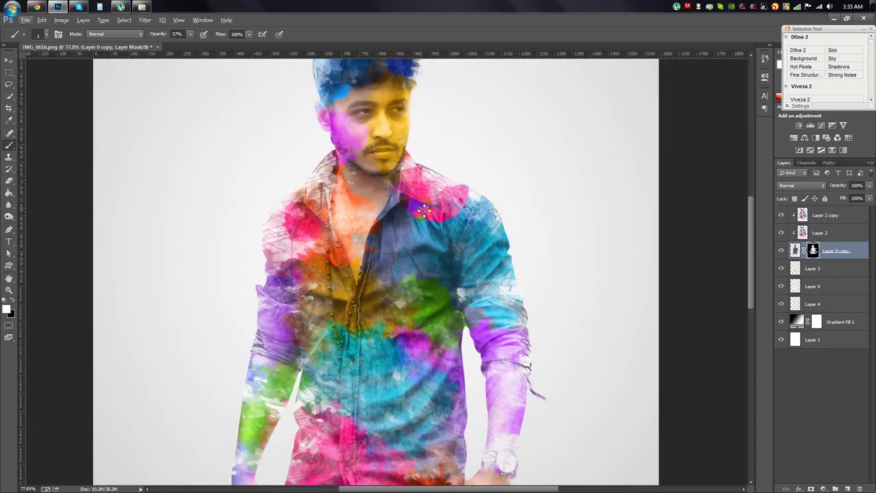
right_click(423, 211)
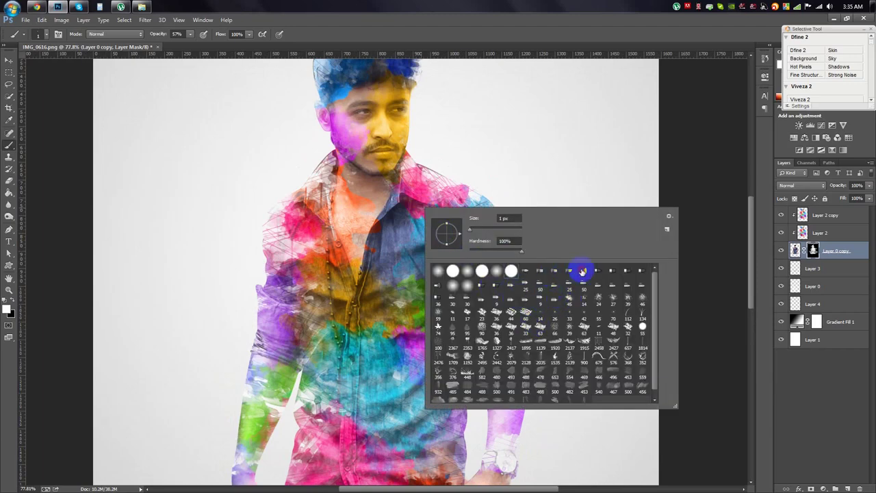
click(582, 271)
click(282, 239)
right_click(414, 269)
click(322, 258)
- Settle on a different bristle brush tip for painting the mask
right_click(449, 241)
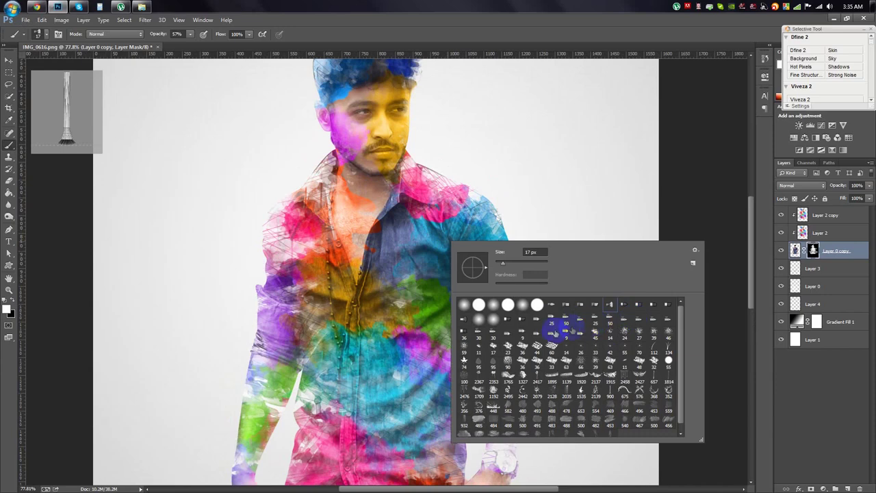
click(468, 324)
click(404, 291)
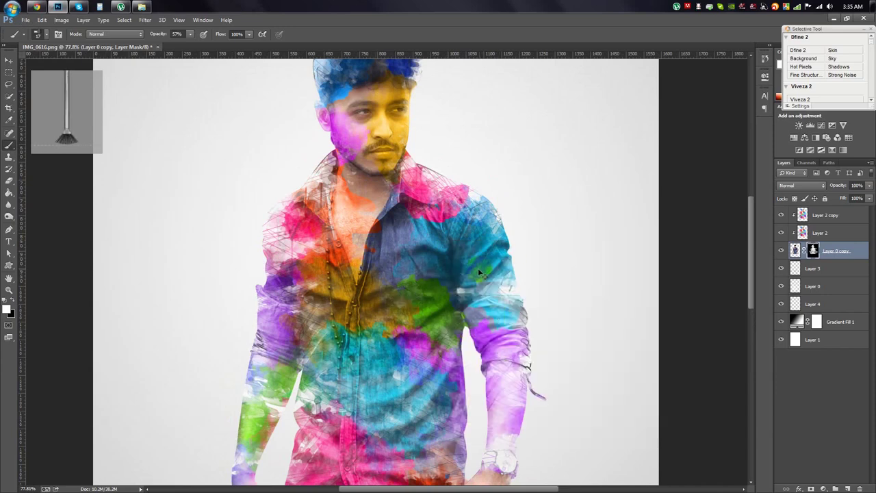
right_click(455, 250)
click(671, 324)
click(460, 232)
right_click(504, 289)
click(396, 223)
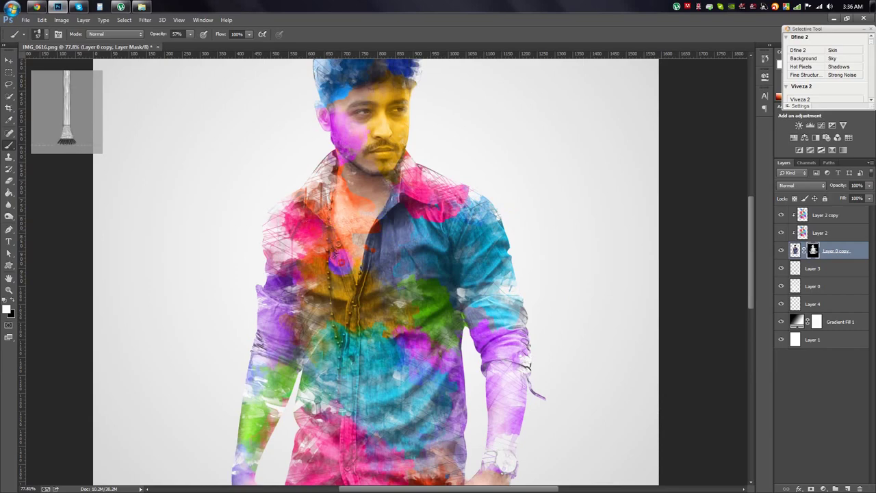
scroll(423, 288, down, 3)
scroll(539, 336, down, 3)
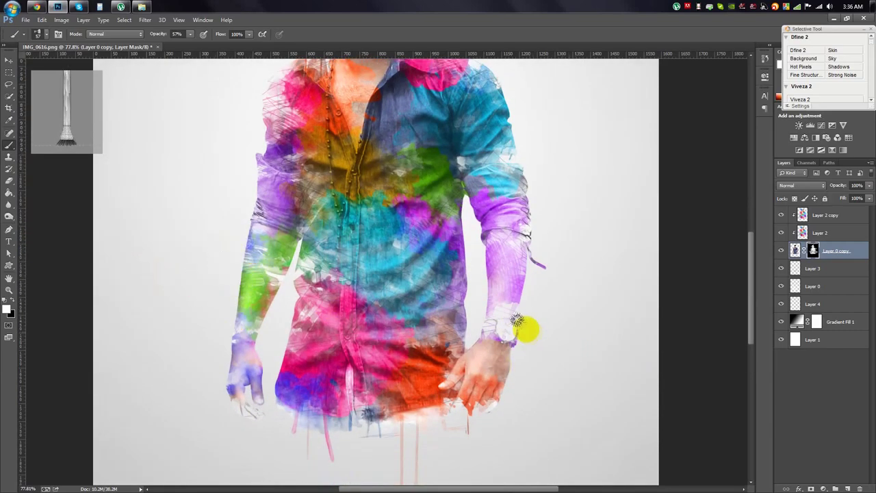
scroll(560, 310, down, 2)
scroll(557, 311, down, 1)
scroll(308, 133, up, 1)
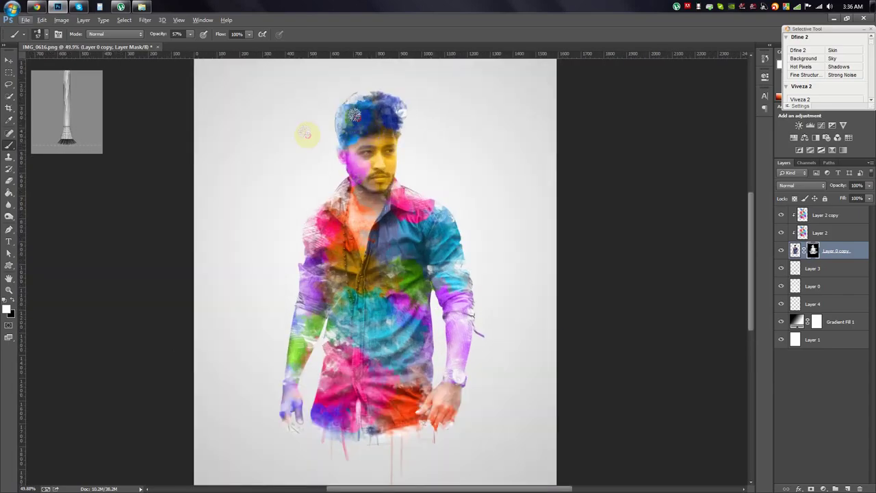
scroll(328, 144, up, 3)
scroll(336, 137, up, 3)
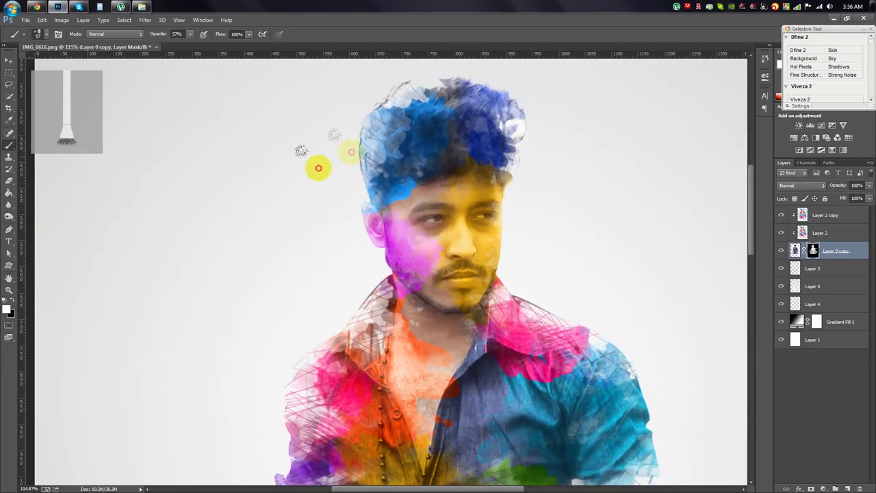
- Paint sketchy hatch lines on the left collar of the mask with a new bristle tip
right_click(546, 165)
click(647, 250)
click(395, 76)
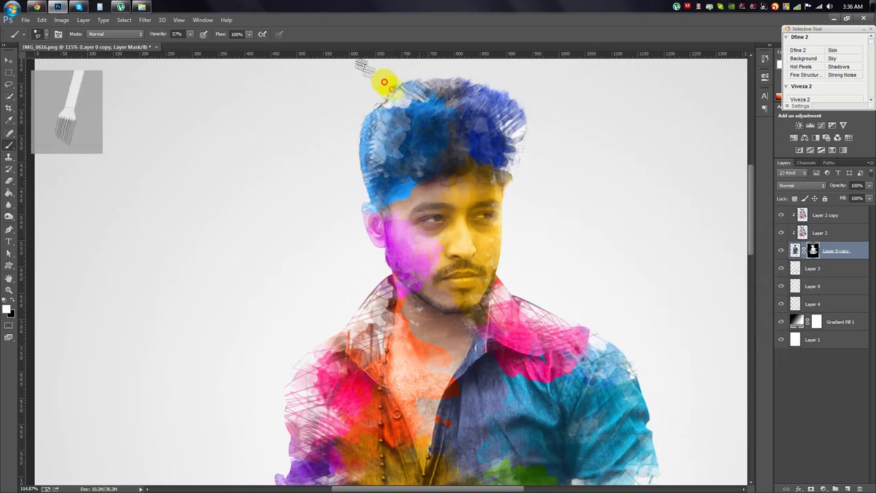
mouse_move(358, 287)
mouse_down()
mouse_move(370, 309)
mouse_move(345, 321)
mouse_up()
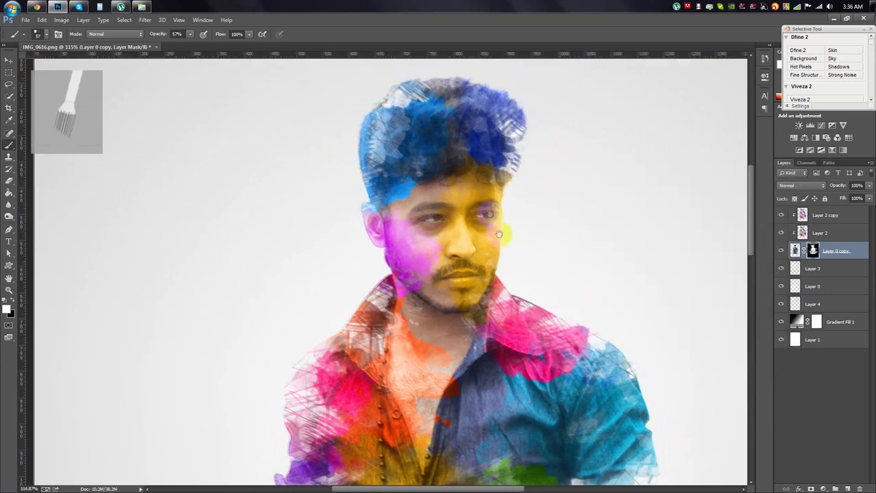
drag(493, 328, 418, 219)
drag(233, 260, 209, 340)
key(ctrl+0)
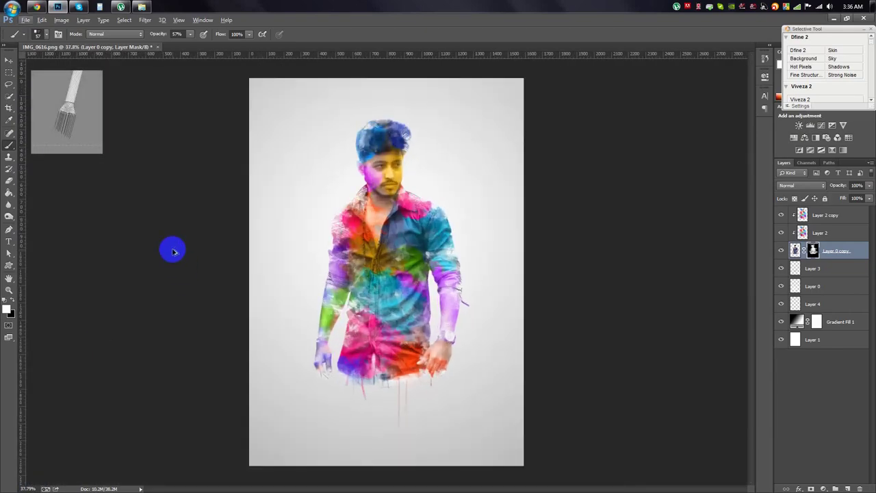
- Revert the mask to the earliest Brush Tool history state and switch to the Move tool
click(765, 57)
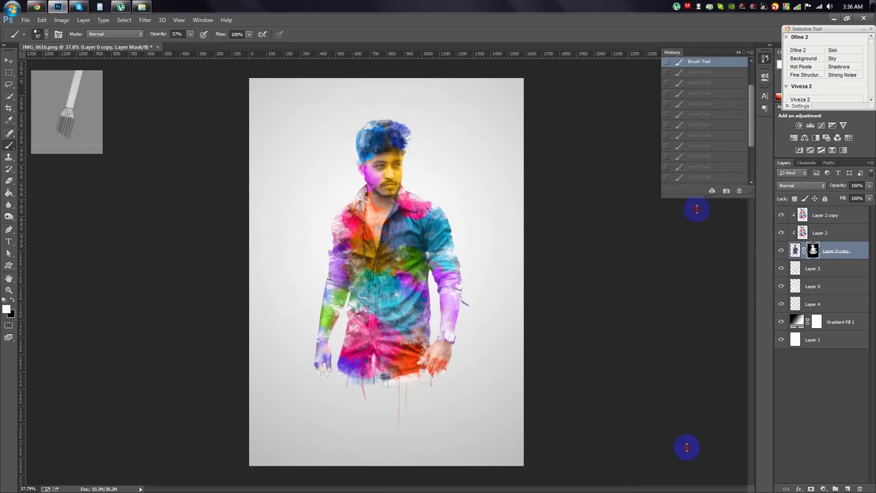
drag(696, 209, 698, 479)
click(708, 80)
click(738, 53)
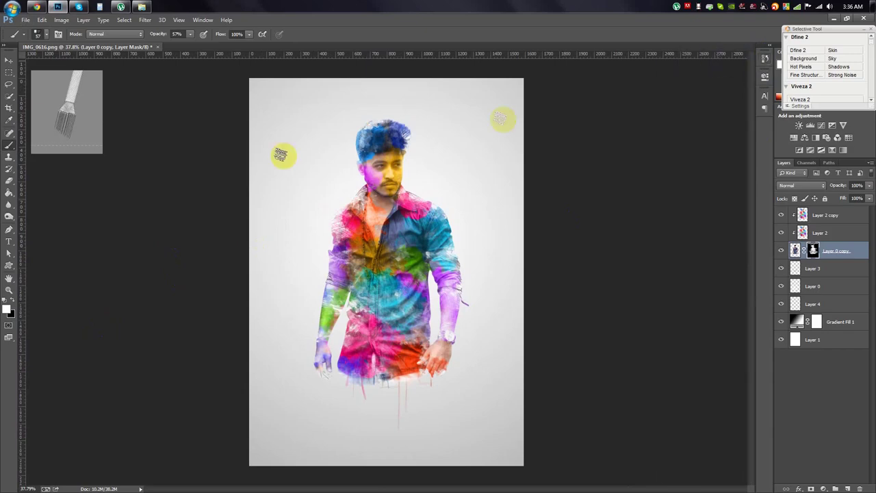
click(9, 60)
key(ctrl+0)
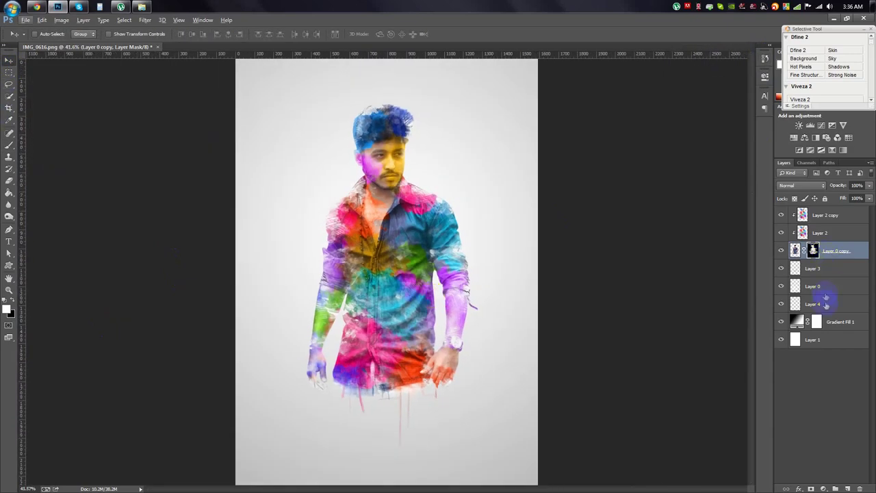
- Group Layer 2 copy through Layer 4 into Group 1 and delete the hidden Layer 4
click(821, 215)
shift+click(820, 304)
key(ctrl+g)
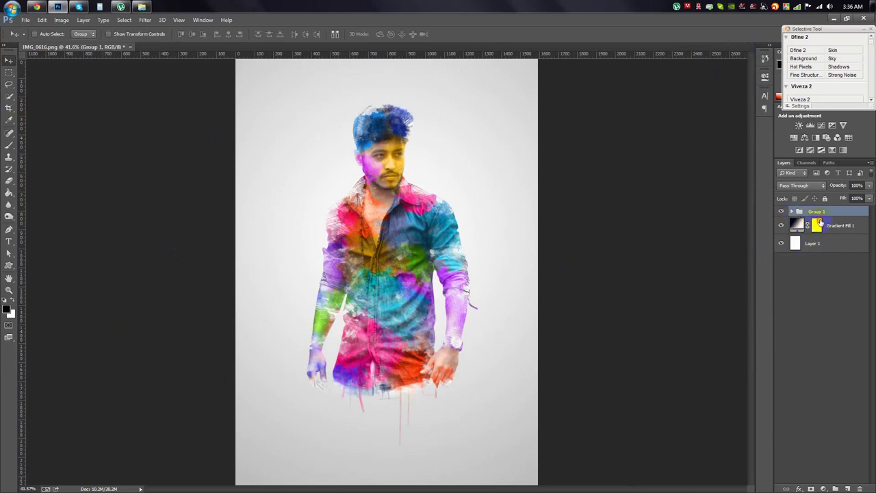
click(792, 210)
click(813, 314)
key(Delete)
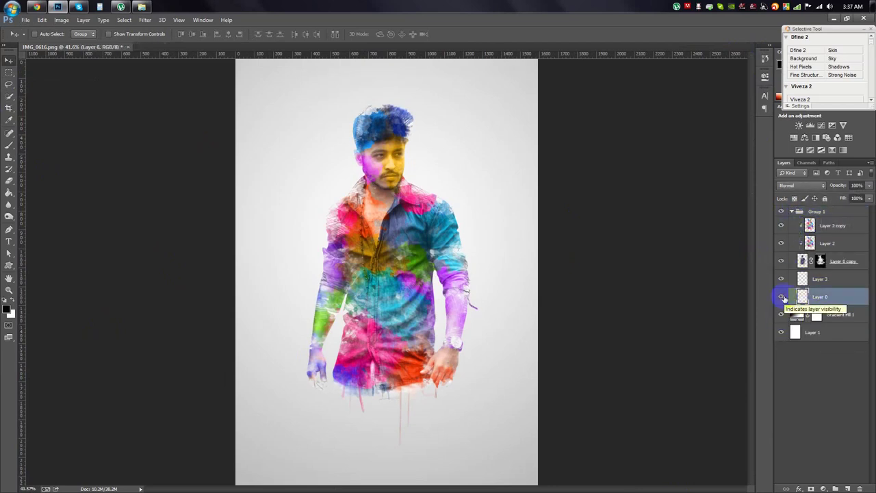
- Target the Layer 0 copy mask with brush tip 2128 at size 175
click(821, 260)
scroll(595, 247, up, 1)
click(9, 144)
right_click(350, 319)
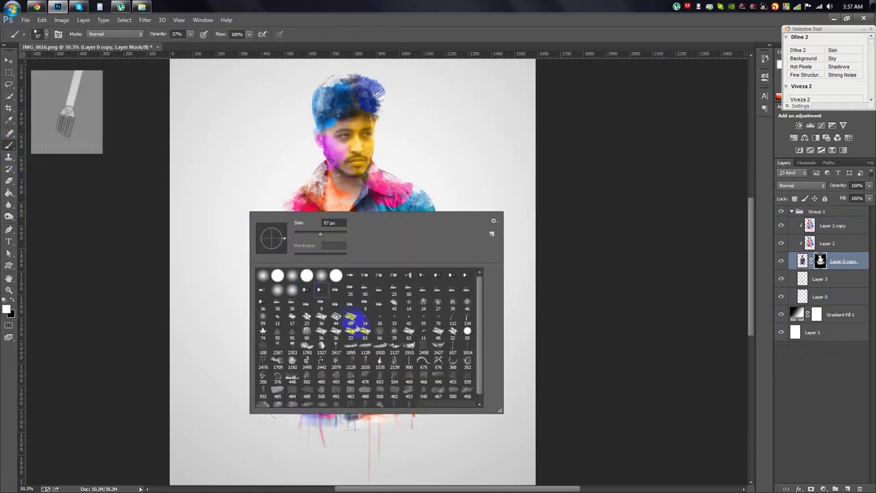
click(358, 372)
click(401, 34)
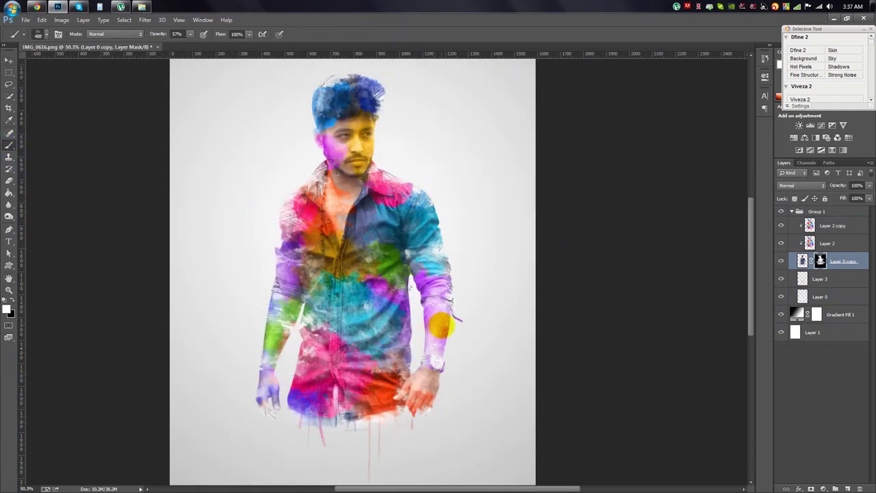
key(bracketleft)
key(bracketleft)
- Paint the mask to fade the hands, left arm and forearm
mouse_move(434, 380)
mouse_down()
mouse_move(443, 393)
mouse_move(402, 410)
mouse_up()
key(bracketright)
key(bracketright)
mouse_move(261, 354)
mouse_down()
mouse_move(250, 293)
mouse_move(240, 301)
mouse_up()
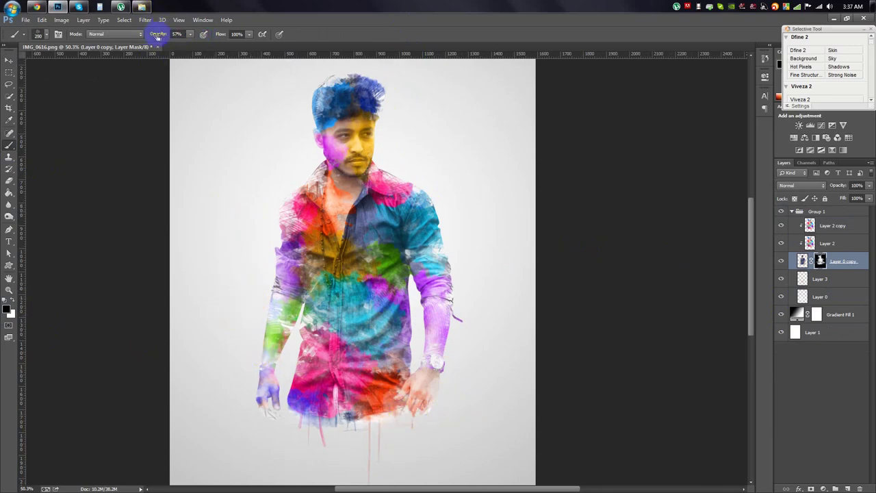
mouse_move(264, 275)
mouse_down()
mouse_move(242, 336)
mouse_move(301, 332)
mouse_up()
mouse_move(428, 357)
mouse_down()
mouse_move(414, 329)
mouse_move(438, 288)
mouse_up()
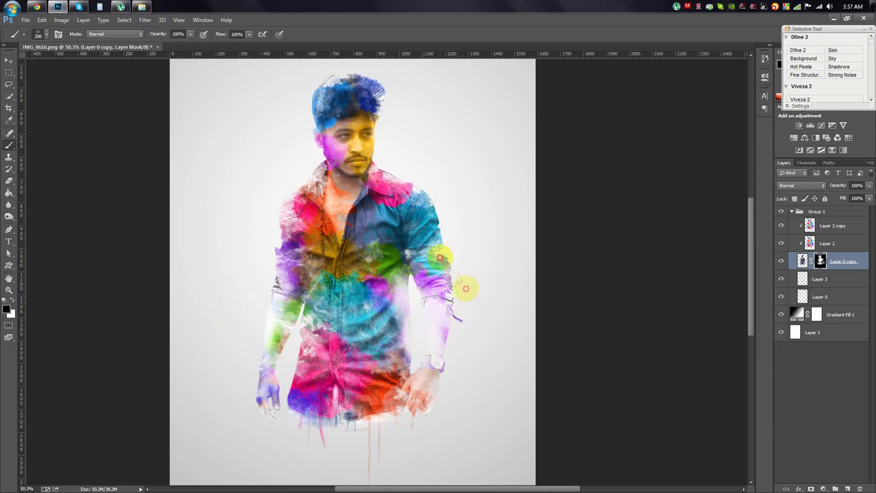
scroll(466, 230, up, 1)
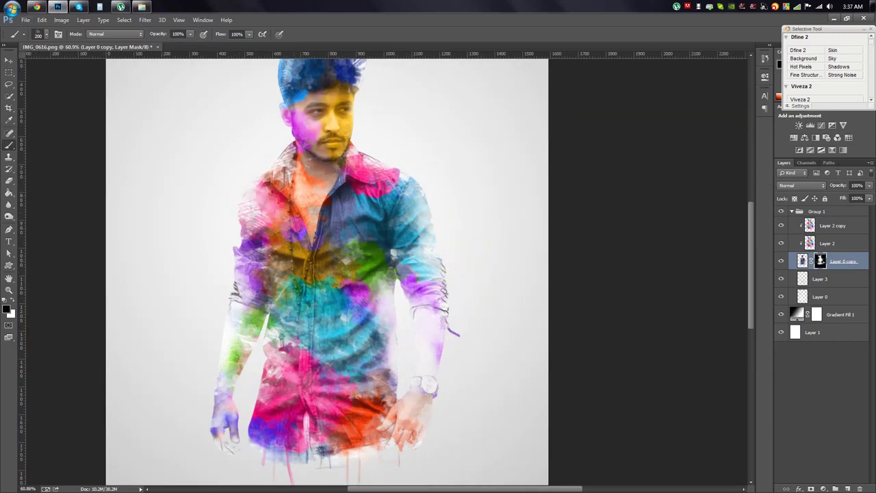
scroll(364, 391, down, 2)
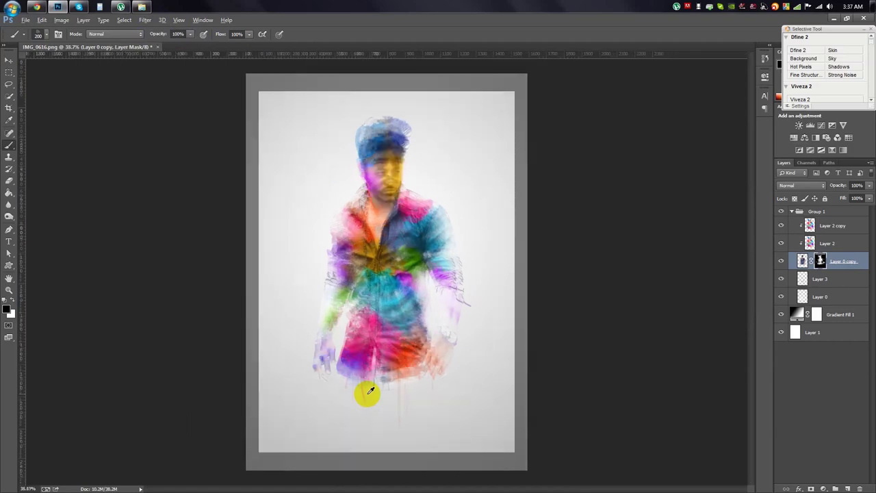
- Switch to the Move tool, zoom out and collapse Group 1
key(v)
scroll(465, 210, up, 1)
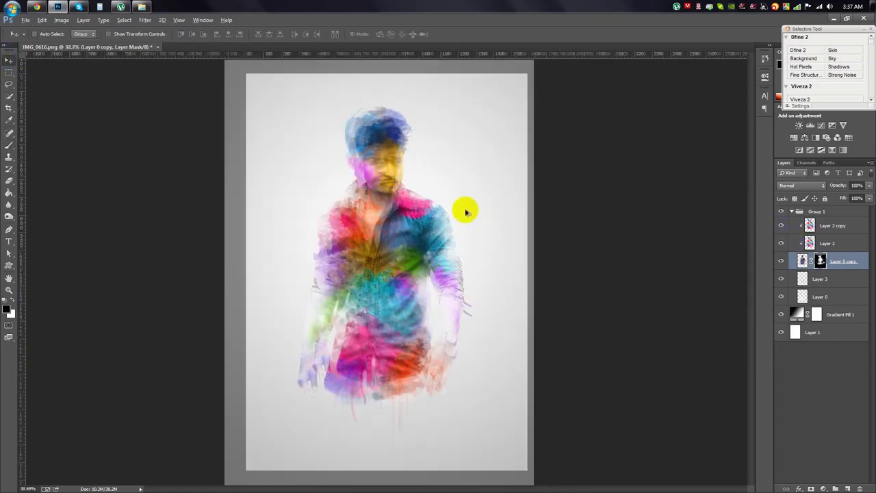
scroll(466, 210, down, 1)
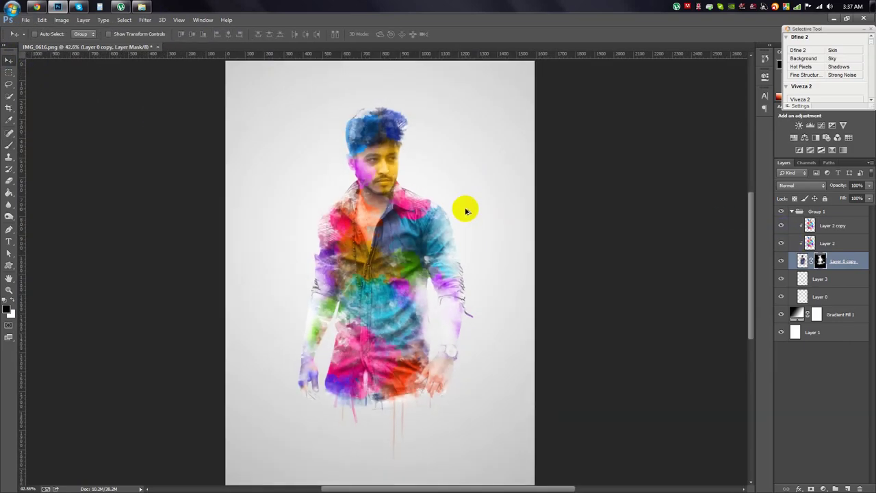
scroll(465, 210, down, 1)
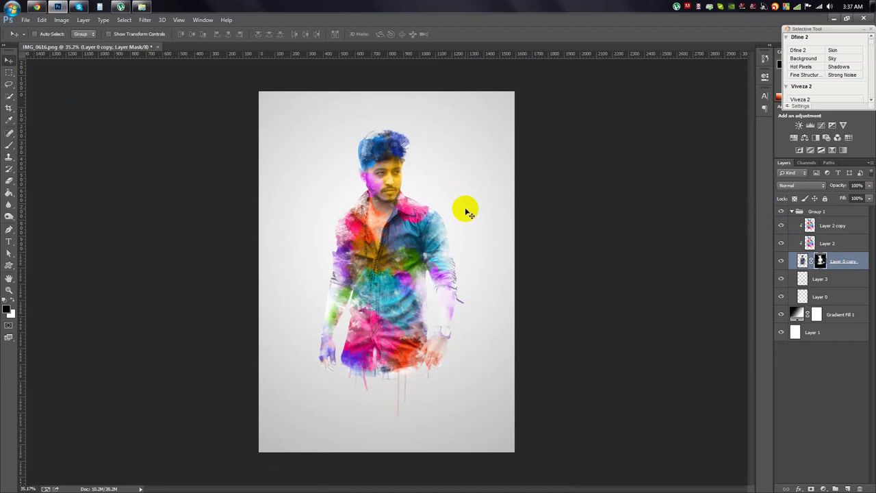
click(792, 212)
- Add a new Layer 4 and load the watercolor brush set from the BRUSH folder
click(848, 488)
click(9, 144)
right_click(375, 181)
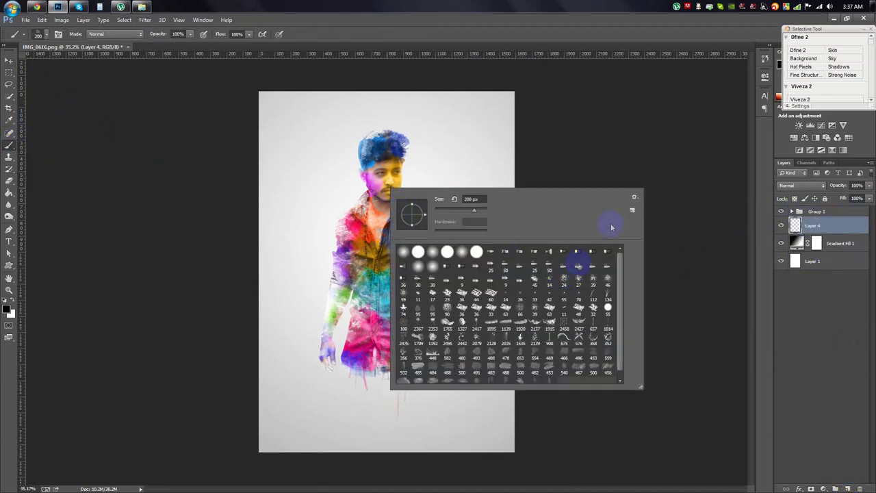
click(644, 199)
click(685, 318)
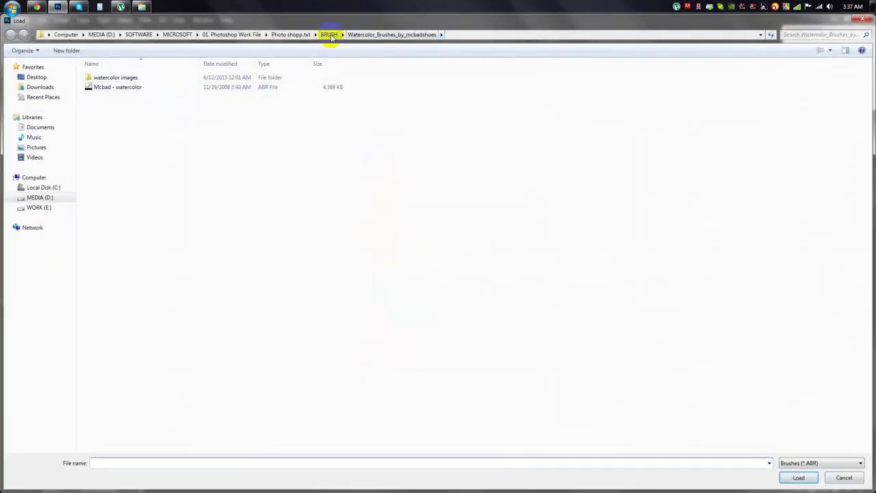
click(329, 34)
double_click(644, 310)
double_click(117, 87)
scroll(512, 334, down, 1)
click(479, 35)
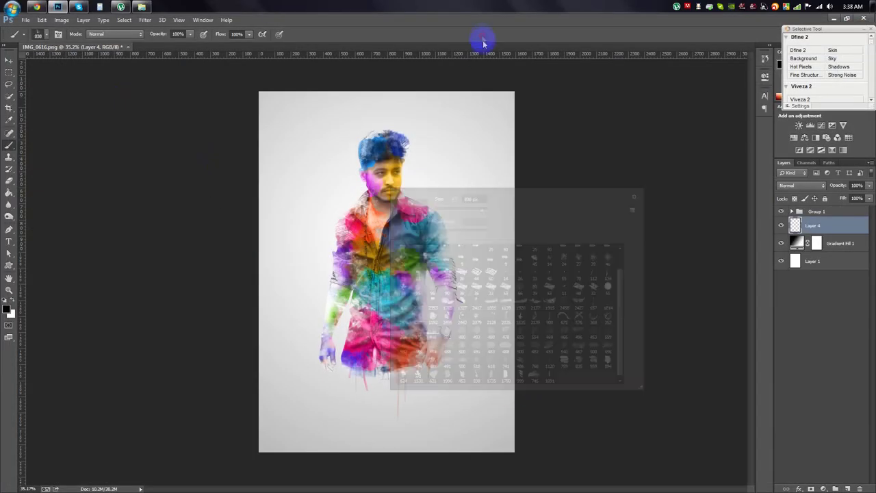
- Sample a colour and paint pink splatters beside the left shoulder and arm
scroll(393, 233, up, 3)
scroll(390, 234, up, 1)
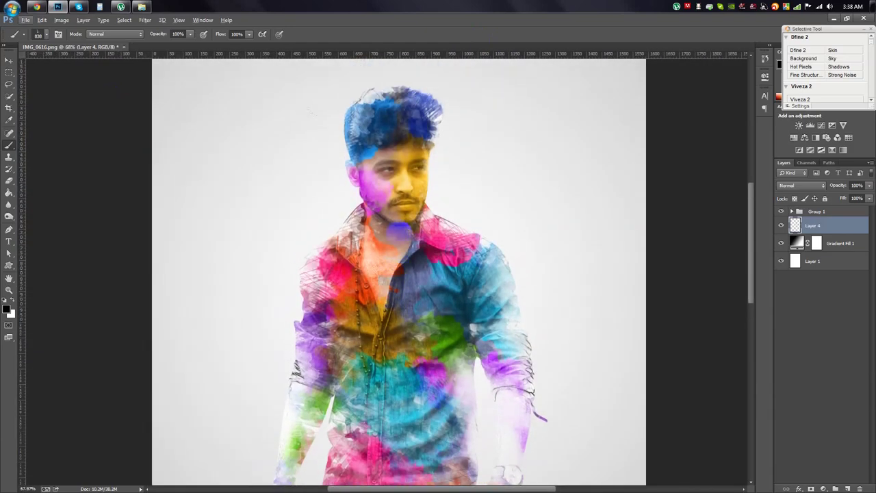
click(10, 119)
click(8, 145)
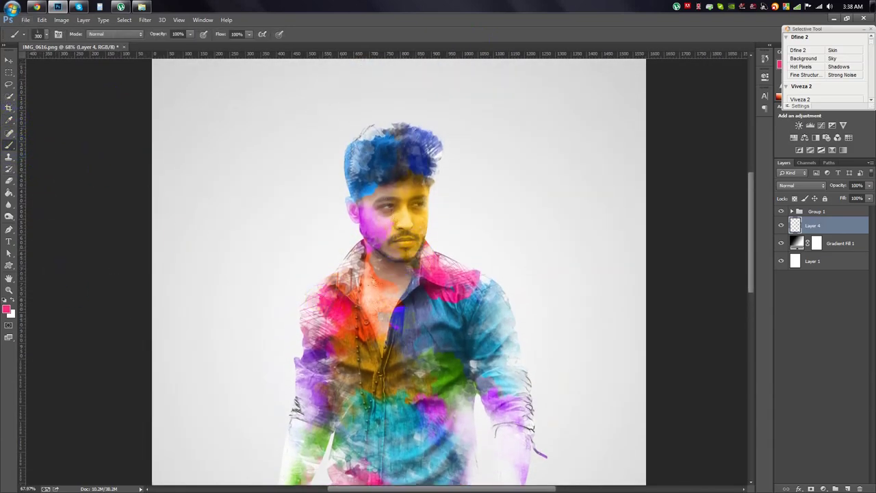
drag(292, 260, 301, 322)
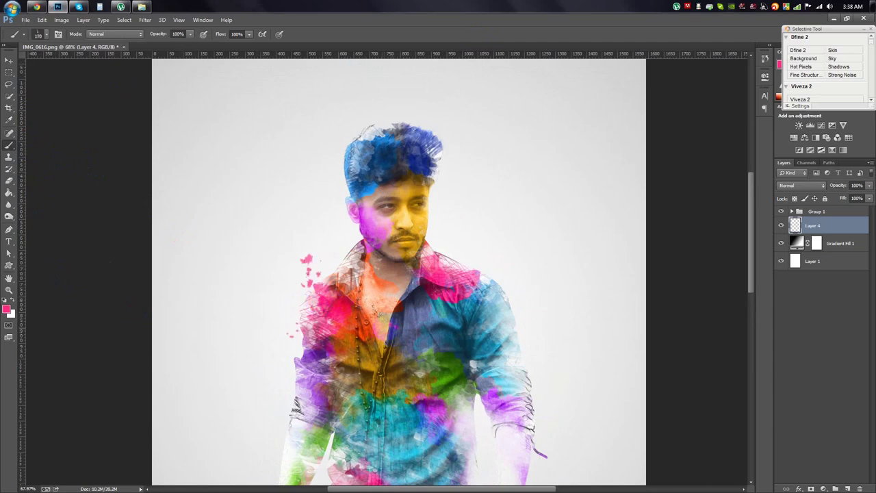
- Adjust the brush size and sample another colour from the image
right_click(503, 269)
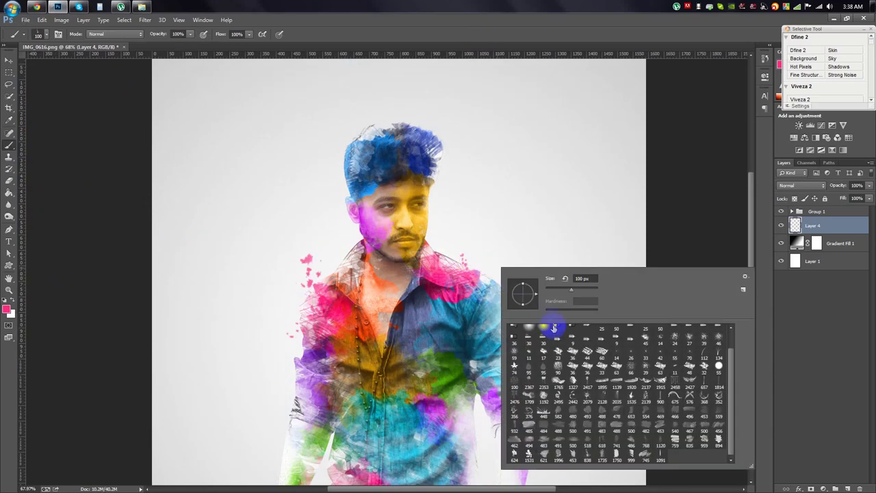
key(Escape)
scroll(312, 408, down, 2)
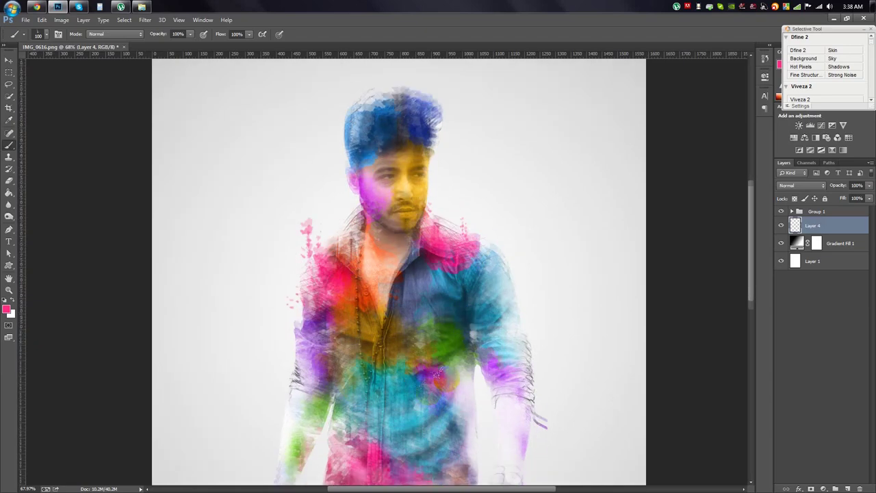
scroll(312, 409, down, 2)
scroll(355, 414, down, 2)
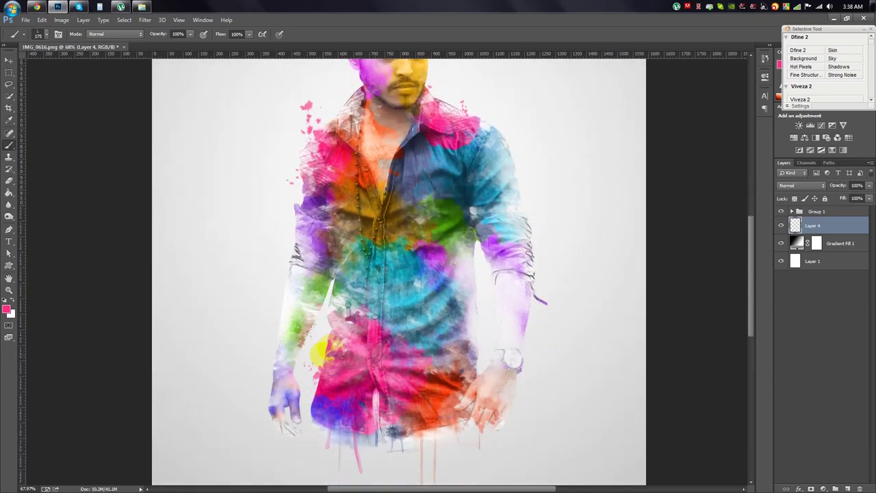
click(9, 119)
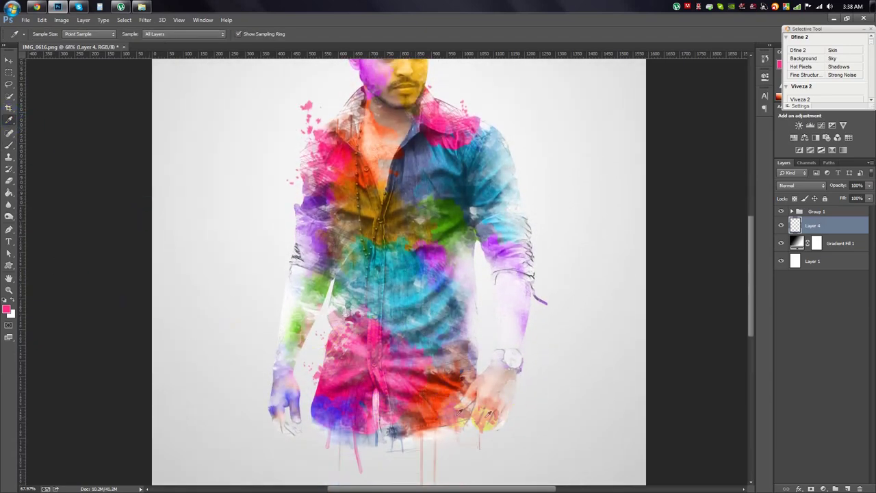
click(9, 146)
scroll(471, 375, down, 2)
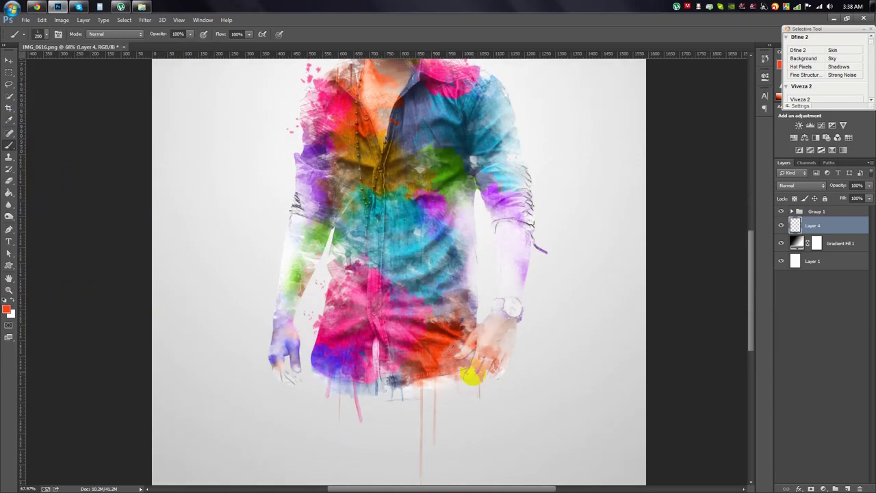
scroll(545, 391, up, 3)
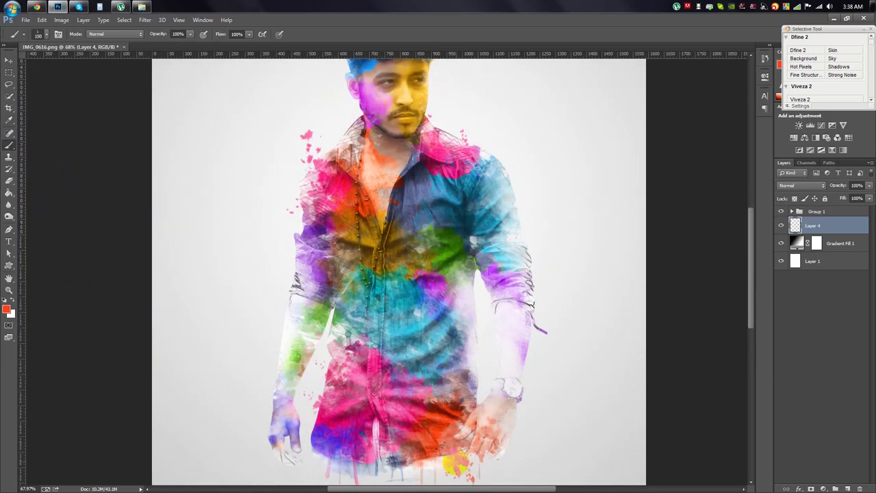
scroll(523, 441, down, 3)
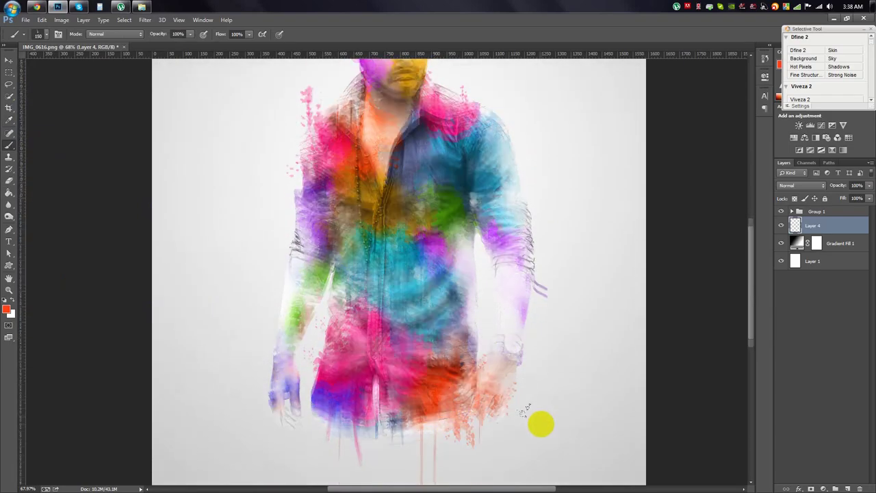
- Sample a teal colour from the shirt and pick a different splatter brush
click(9, 120)
scroll(491, 177, up, 2)
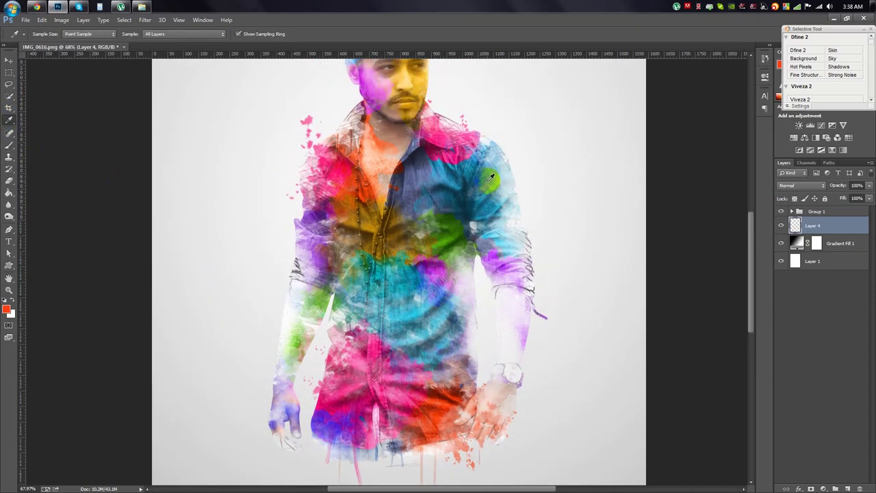
click(9, 143)
right_click(531, 185)
click(513, 178)
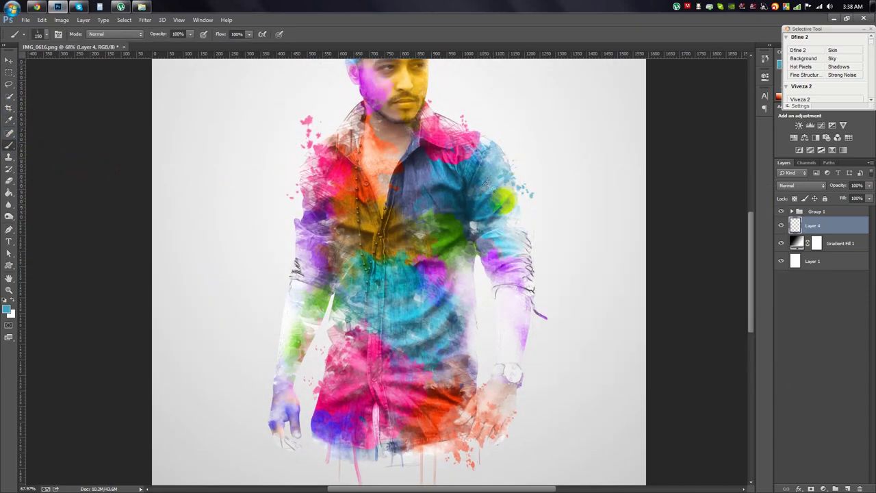
right_click(457, 232)
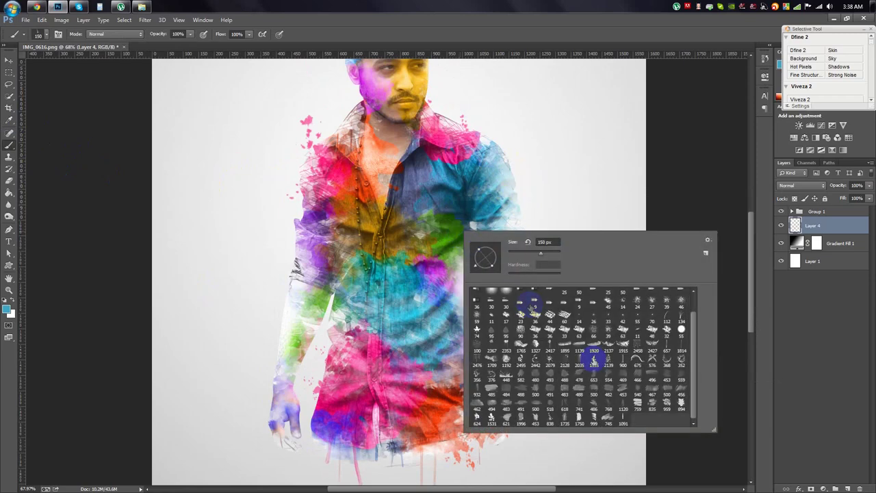
- Reset the brush presets to the default brushes
click(707, 239)
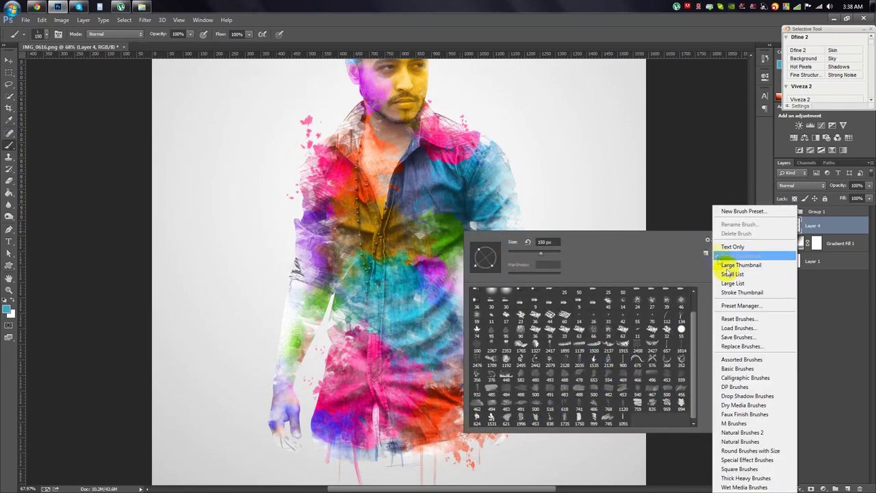
click(736, 319)
click(423, 193)
- Load the ink splatter brush set from the BRUSH folder
click(707, 240)
click(743, 328)
click(329, 34)
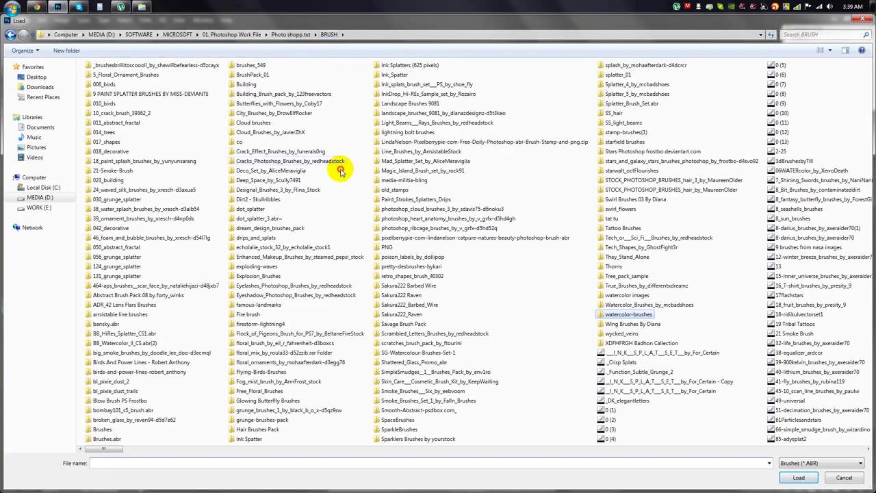
scroll(342, 171, down, 5)
click(100, 285)
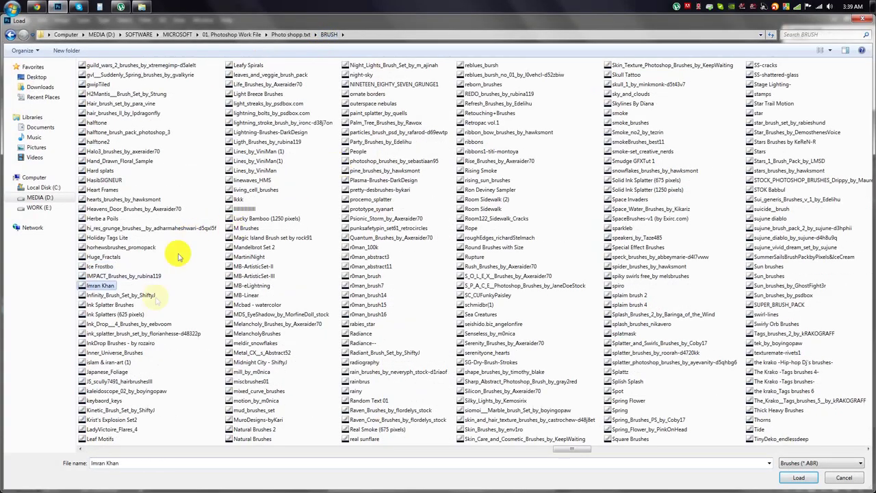
click(127, 333)
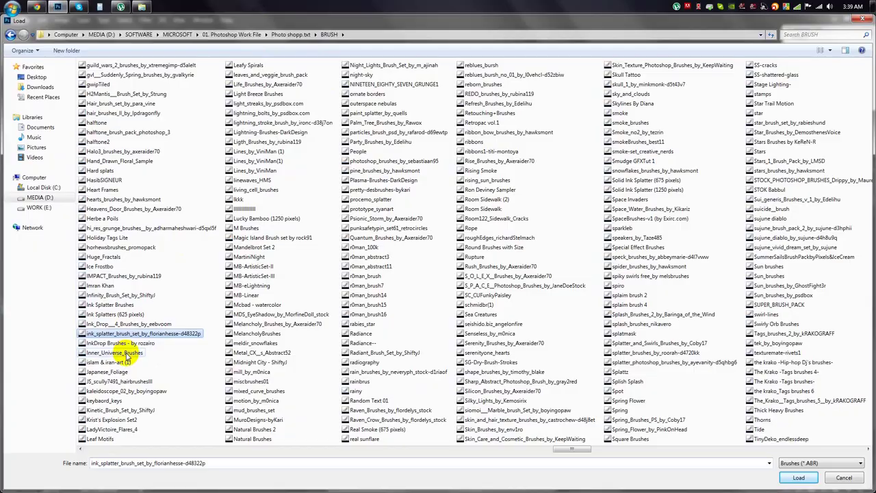
double_click(112, 305)
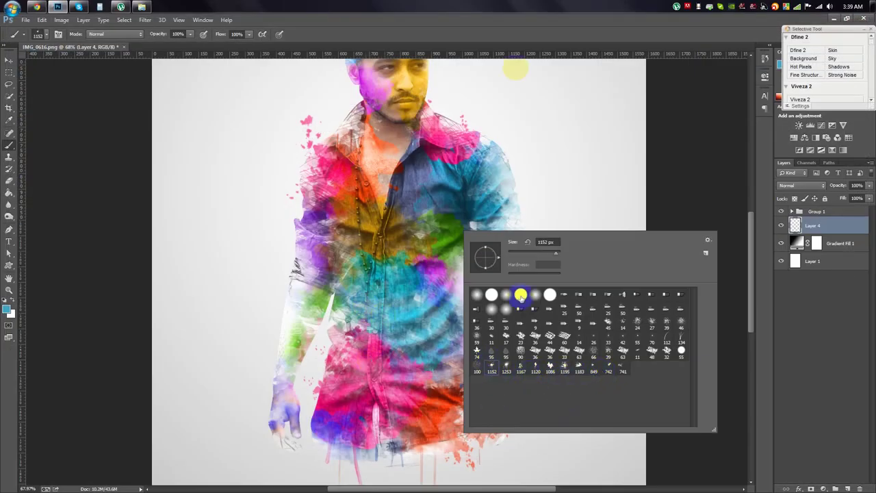
- Stamp an ink splatter on the shoulder with the 849 brush and choose a darker colour
click(498, 56)
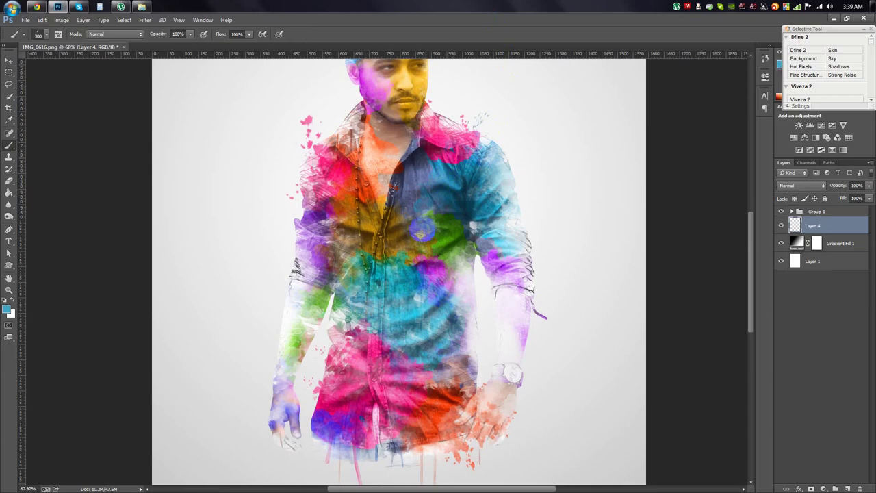
click(380, 237)
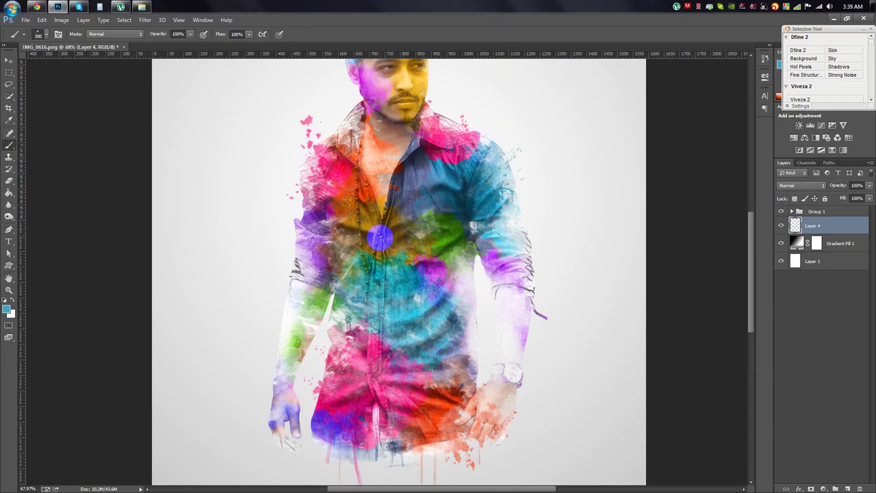
scroll(355, 295, up, 2)
scroll(354, 296, up, 3)
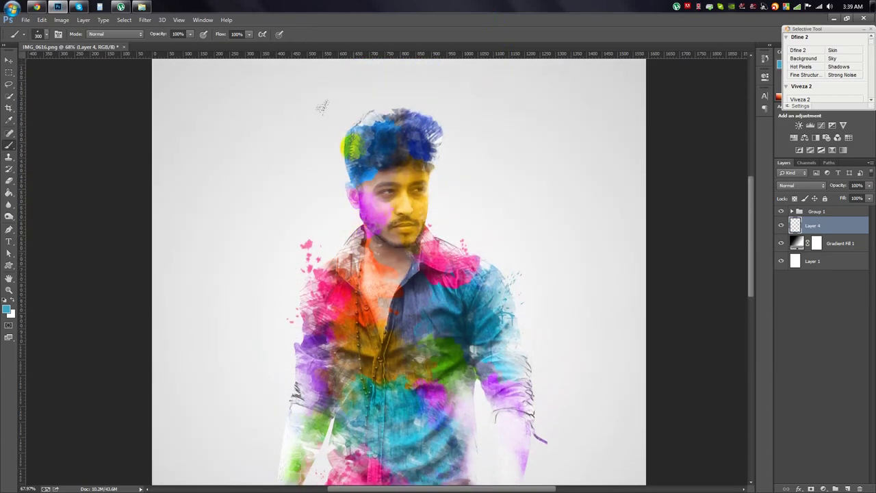
alt+click(89, 149)
- Lower Layer 4's opacity to 34%
scroll(435, 209, down, 2)
scroll(419, 336, down, 2)
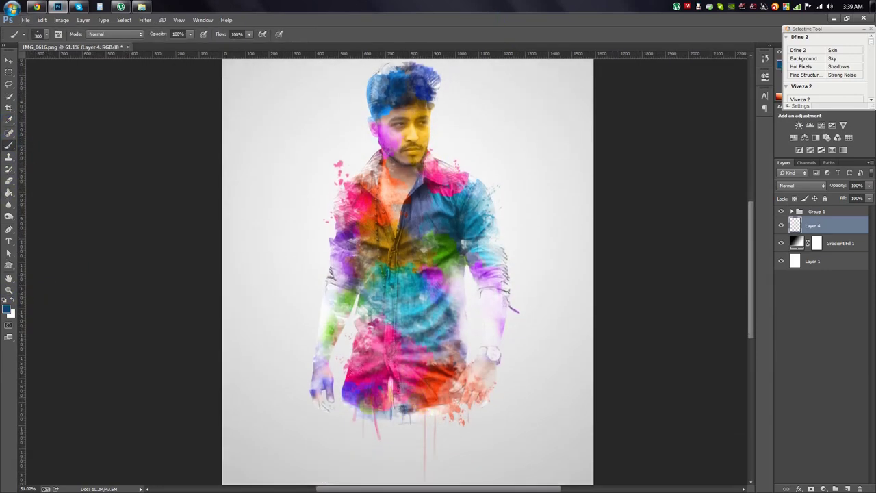
scroll(422, 391, up, 3)
scroll(664, 221, down, 2)
drag(821, 187, 808, 187)
scroll(465, 245, down, 2)
scroll(465, 244, down, 2)
scroll(466, 245, up, 1)
- Try scattered speckles with the 741 splatter brush, then undo them
right_click(451, 234)
click(605, 365)
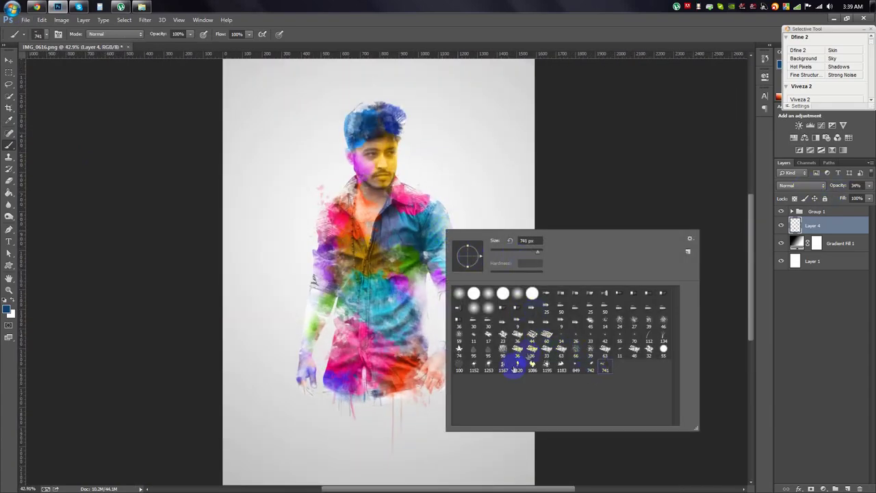
click(363, 243)
key(ctrl+z)
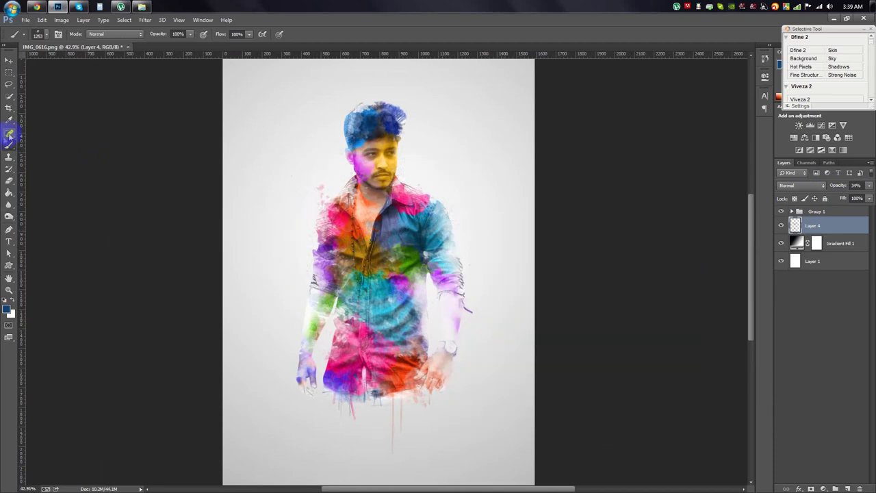
- Sample a teal colour from the image and choose a 900 px splatter brush
key(i)
drag(475, 215, 432, 213)
click(10, 146)
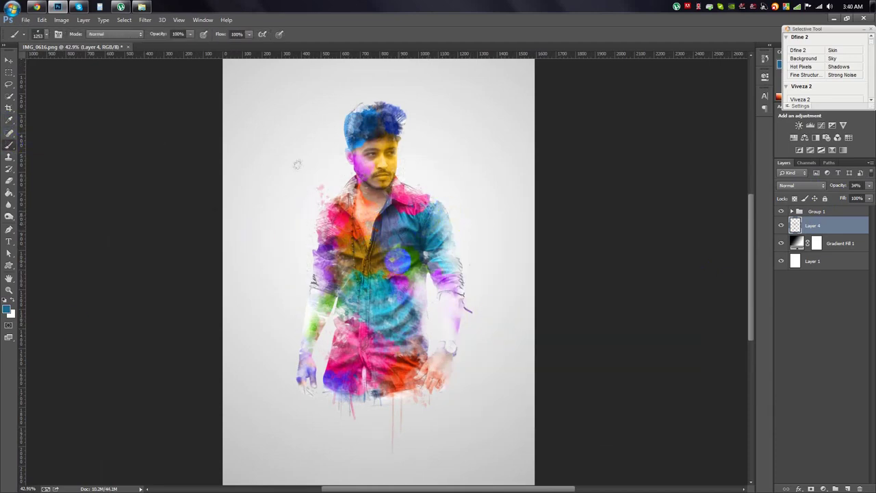
scroll(489, 381, up, 1)
right_click(414, 301)
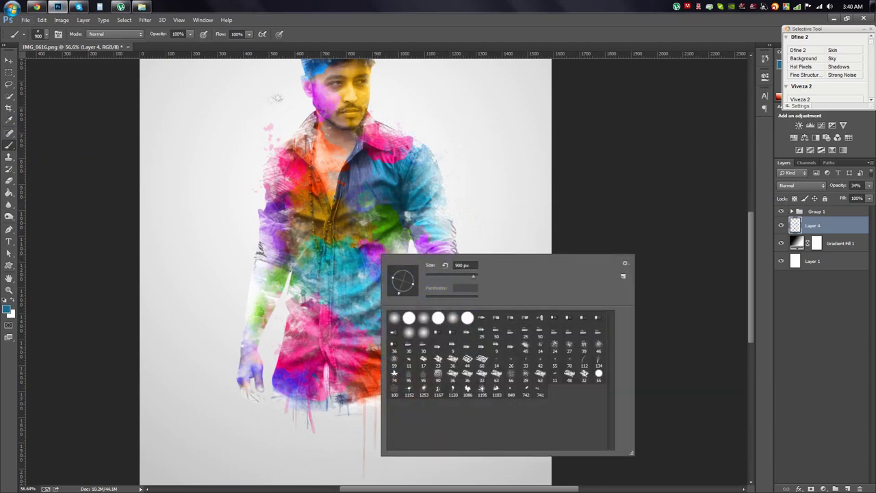
click(345, 264)
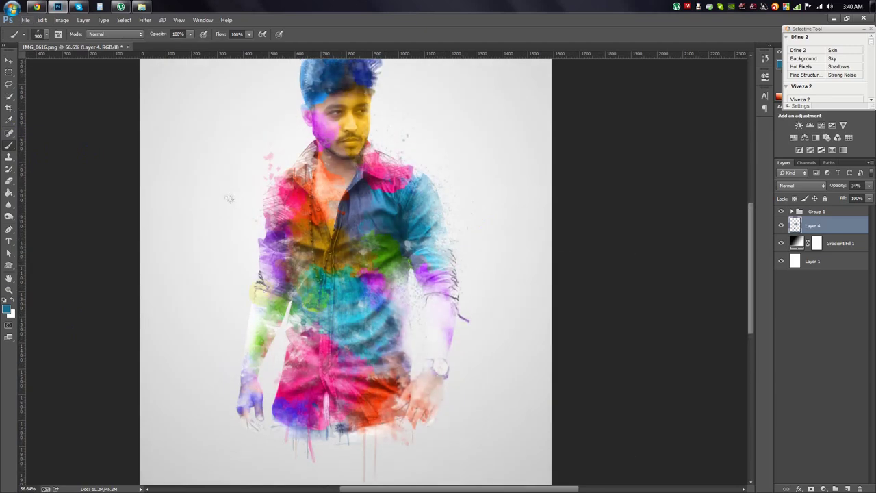
scroll(253, 289, down, 1)
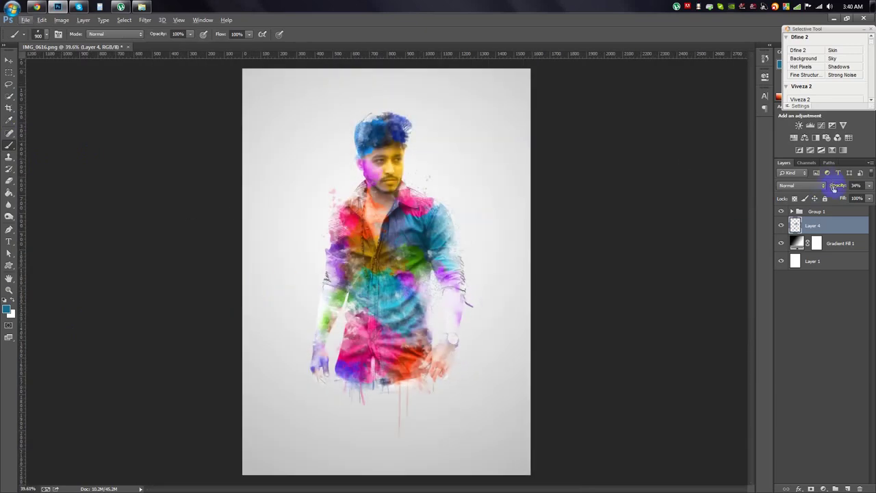
- Raise Layer 4's opacity, sample pink, and try then undo splatters beside the left shoulder
drag(833, 186, 861, 188)
scroll(453, 236, up, 1)
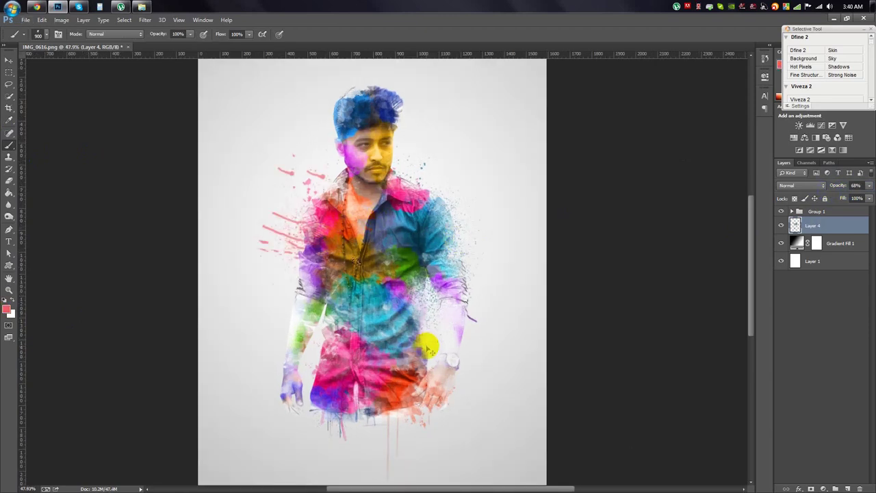
alt+click(322, 209)
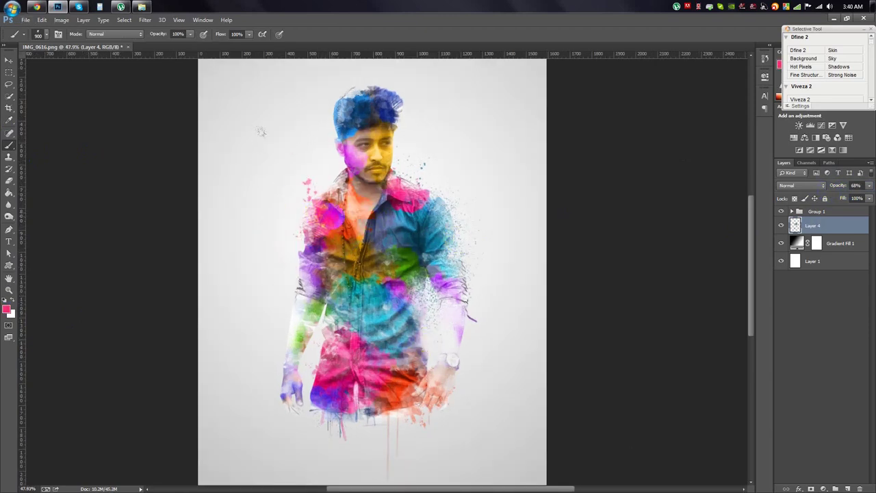
drag(270, 175, 322, 206)
key(ctrl+z)
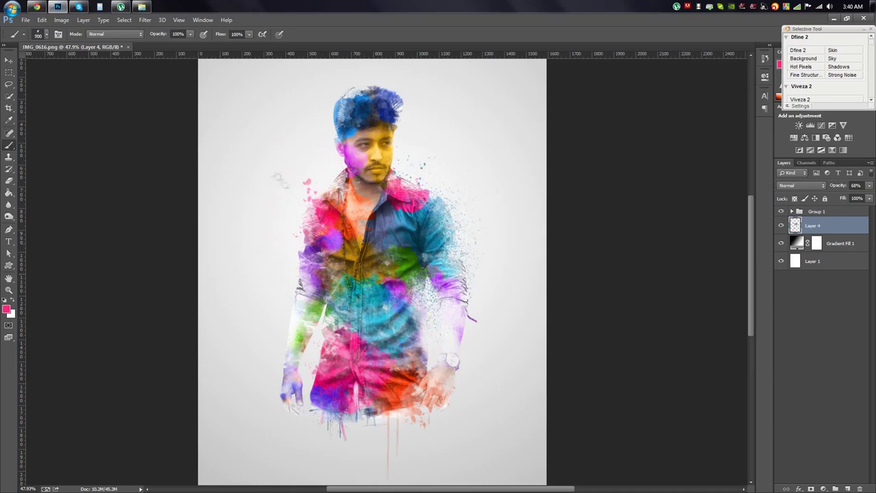
drag(286, 173, 344, 246)
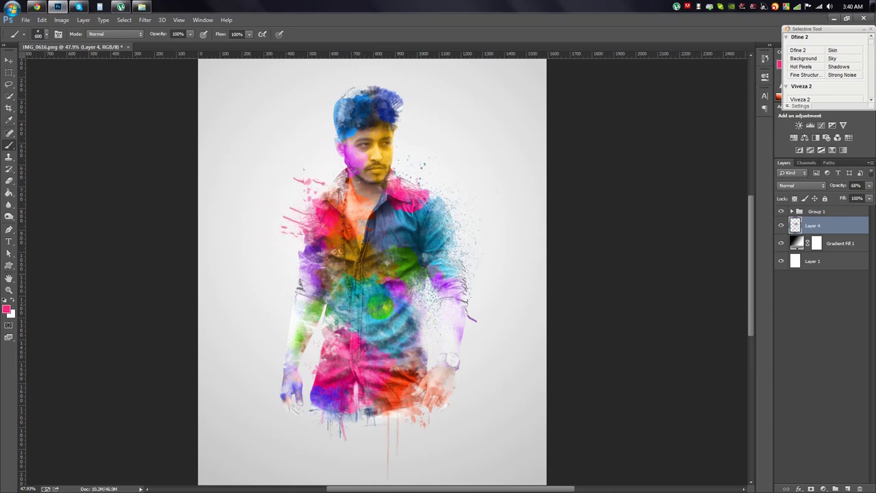
key(ctrl+z)
- Switch to a 600 px splatter brush painting in orange-red
right_click(350, 255)
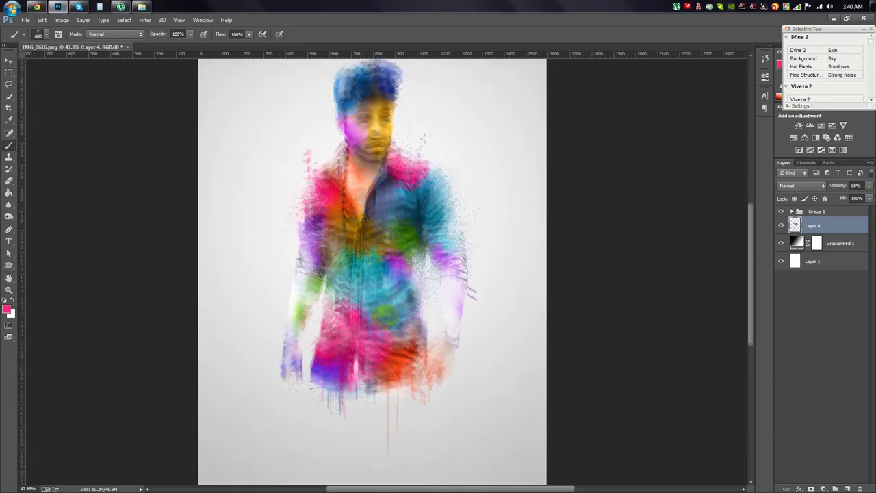
right_click(397, 291)
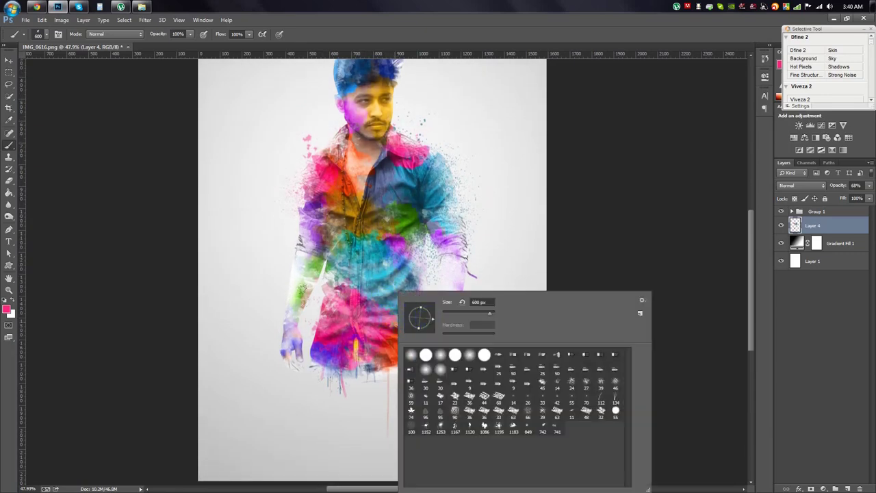
click(435, 243)
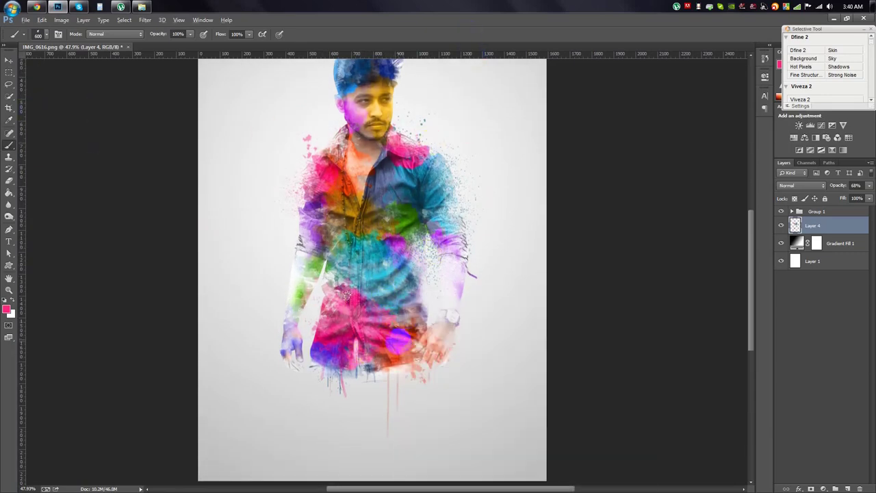
alt+click(395, 351)
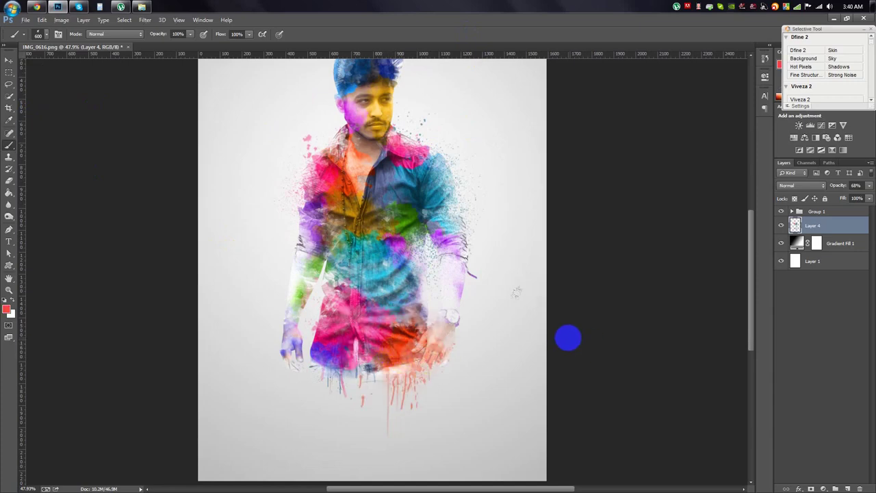
scroll(569, 336, down, 3)
scroll(570, 336, up, 2)
- Set Layer 4 to 100% opacity, add a new Layer 5 on top, and open Viveza 2
click(9, 60)
key(ctrl+0)
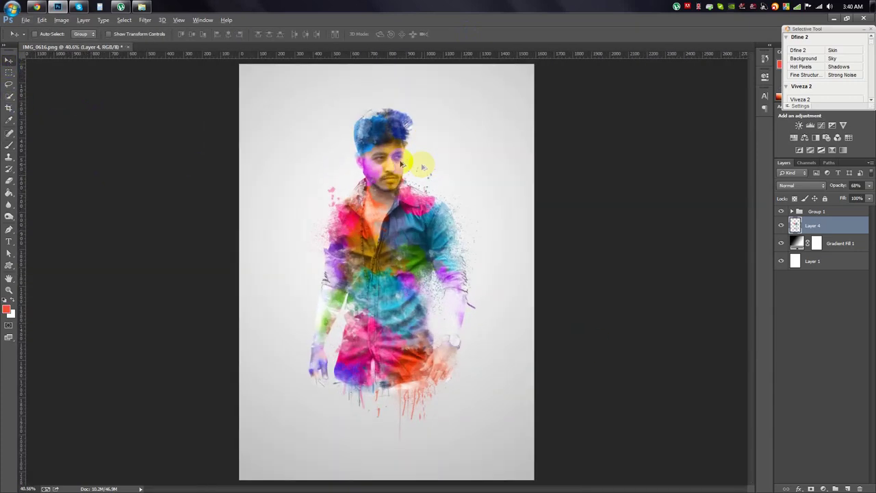
drag(869, 185, 873, 186)
click(848, 488)
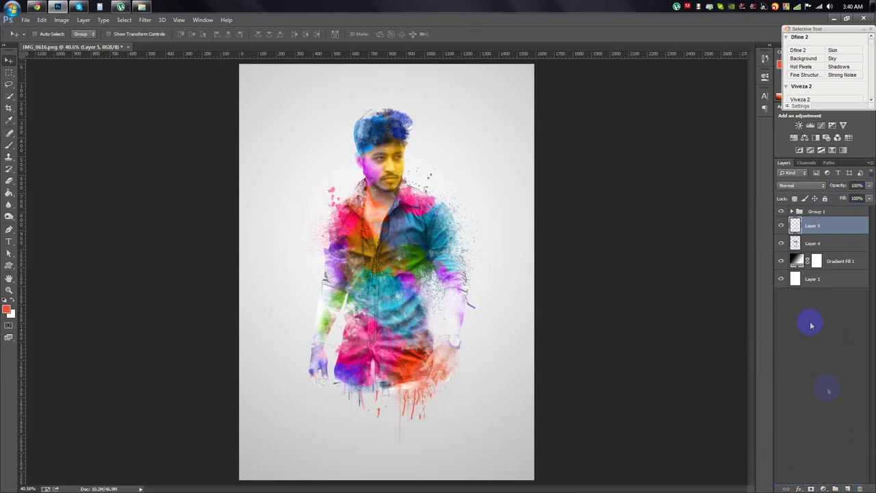
mouse_move(815, 244)
mouse_down()
mouse_move(815, 209)
mouse_move(836, 191)
mouse_up()
click(800, 100)
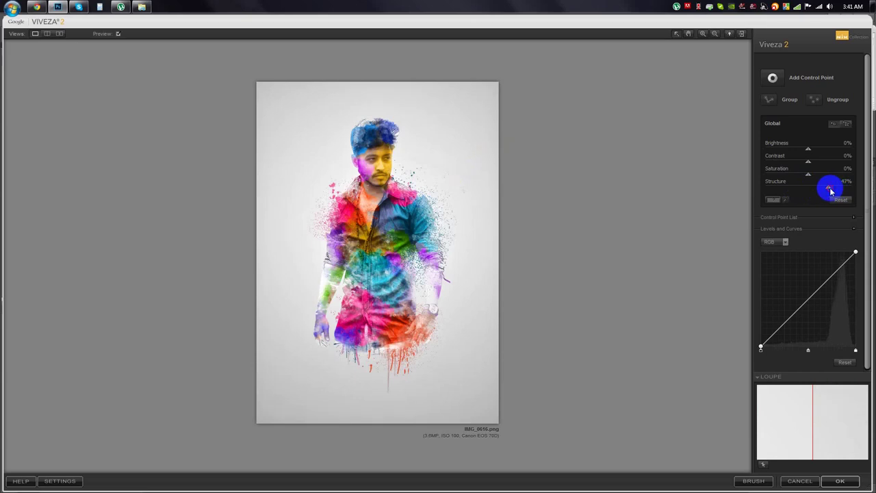
- Drag Viveza 2's global Saturation slider down to -11%
mouse_move(822, 176)
mouse_down()
mouse_move(810, 179)
mouse_move(836, 165)
mouse_move(824, 166)
mouse_move(812, 152)
mouse_up()
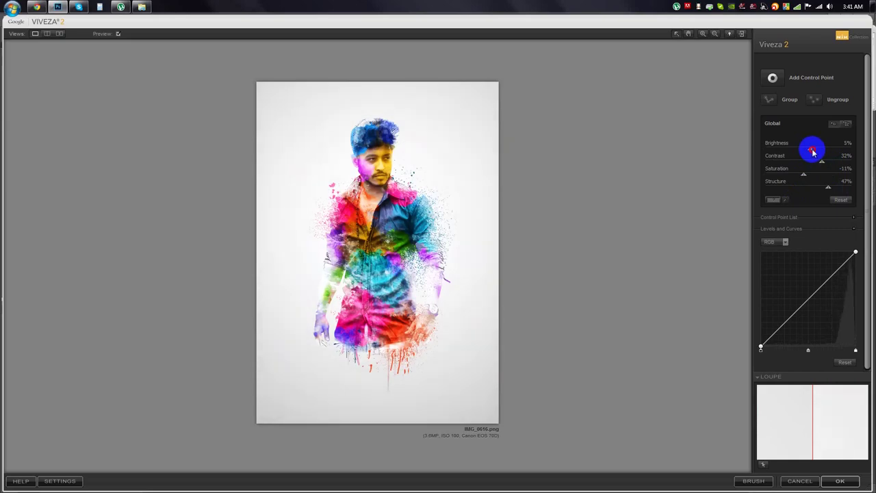